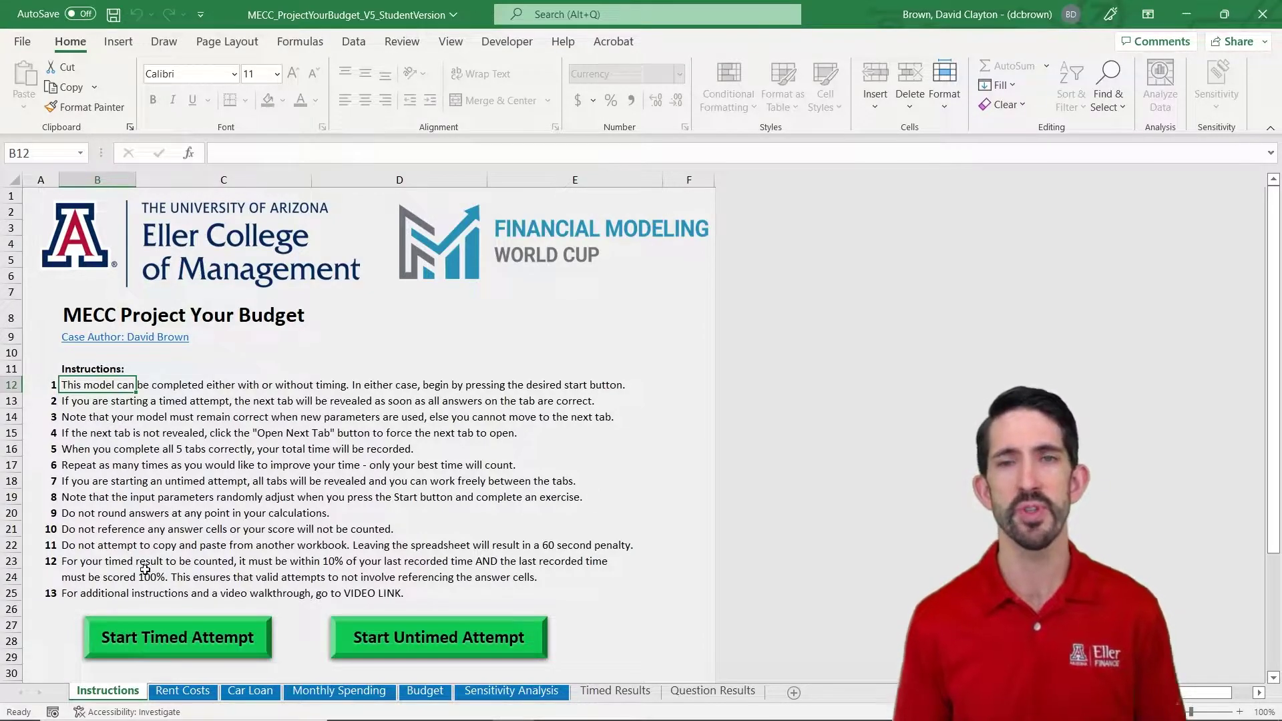
# Dismiss the start message, check the $1,200.00 initial rent and 4.0% increase rate, and select C13
pyautogui.click(209, 640)
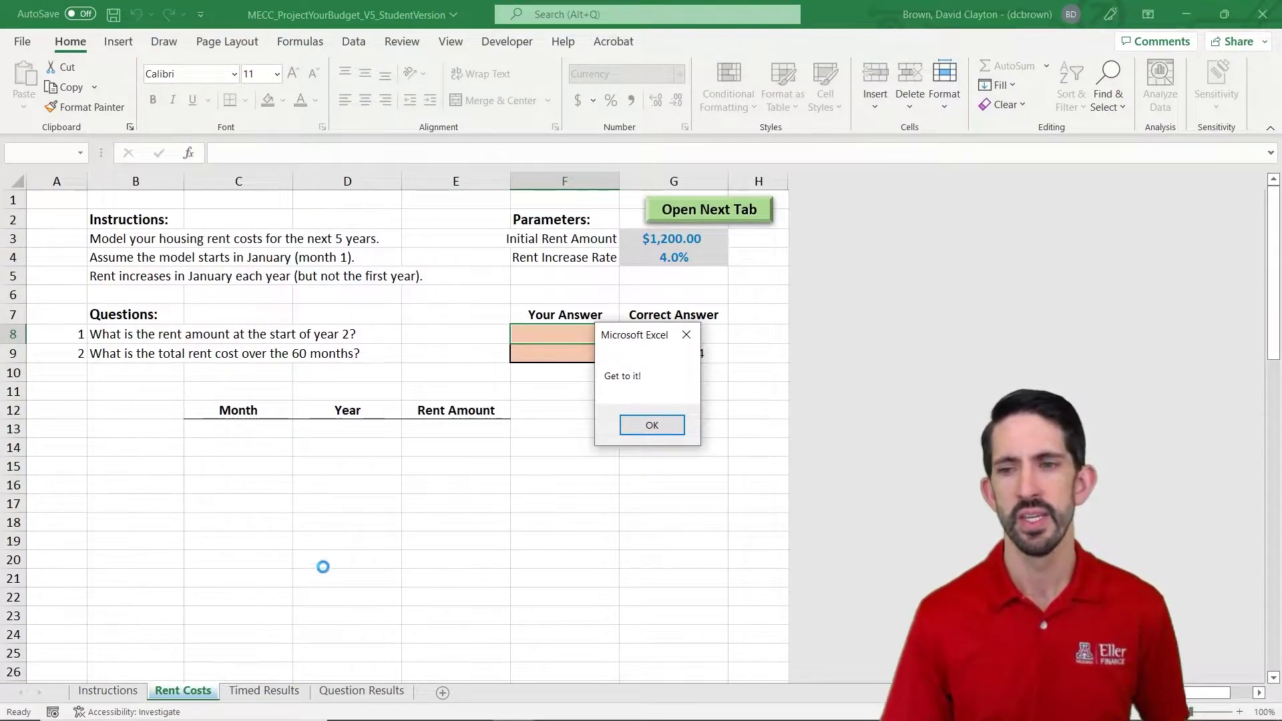
pyautogui.click(652, 427)
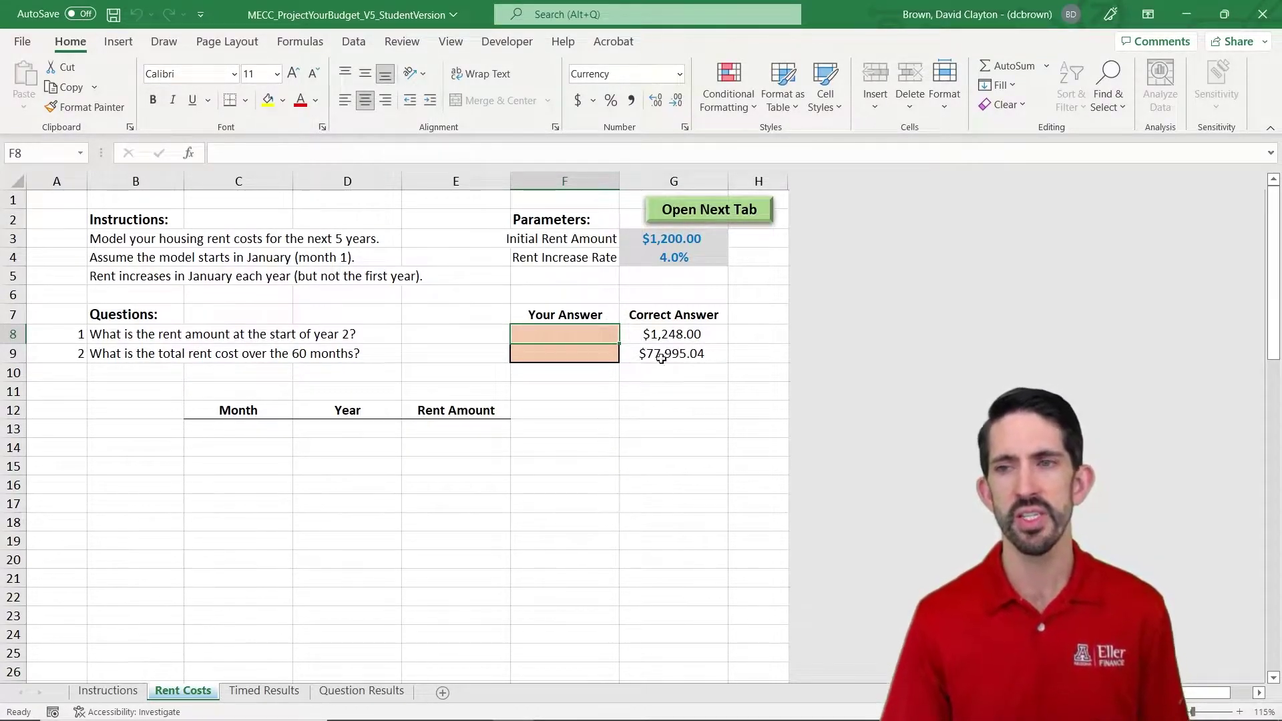
pyautogui.click(673, 244)
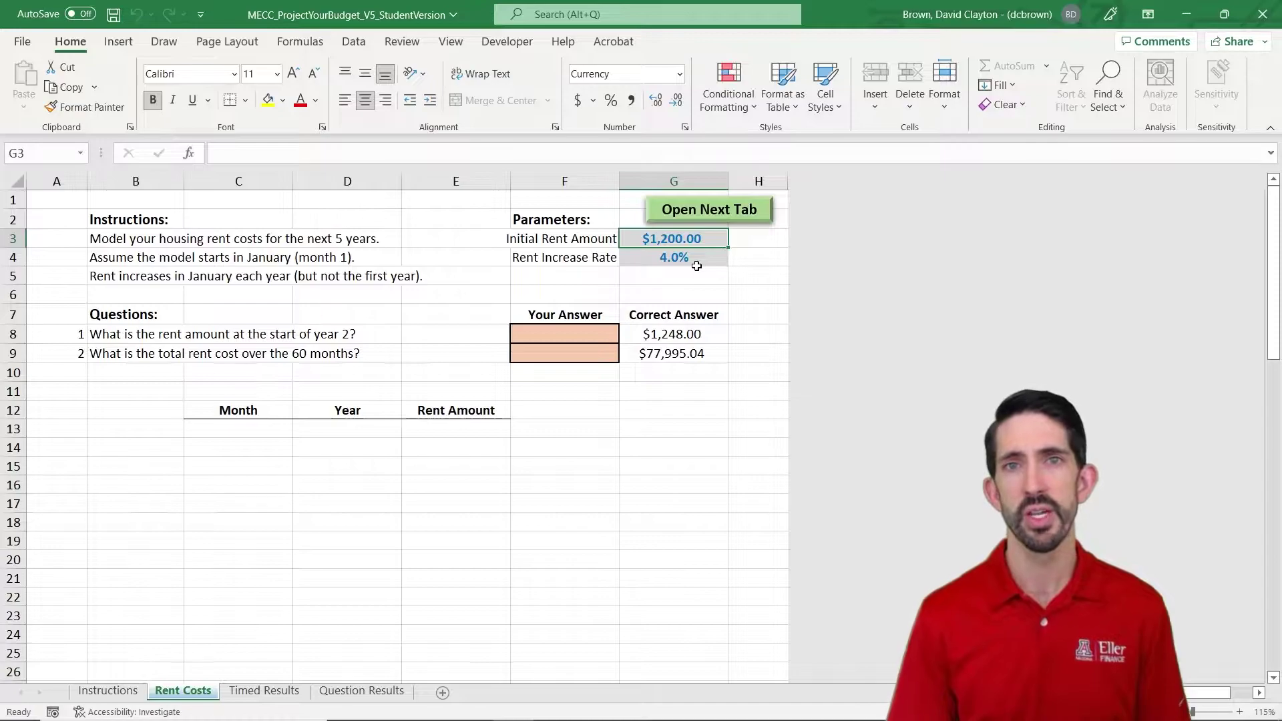
pyautogui.click(697, 267)
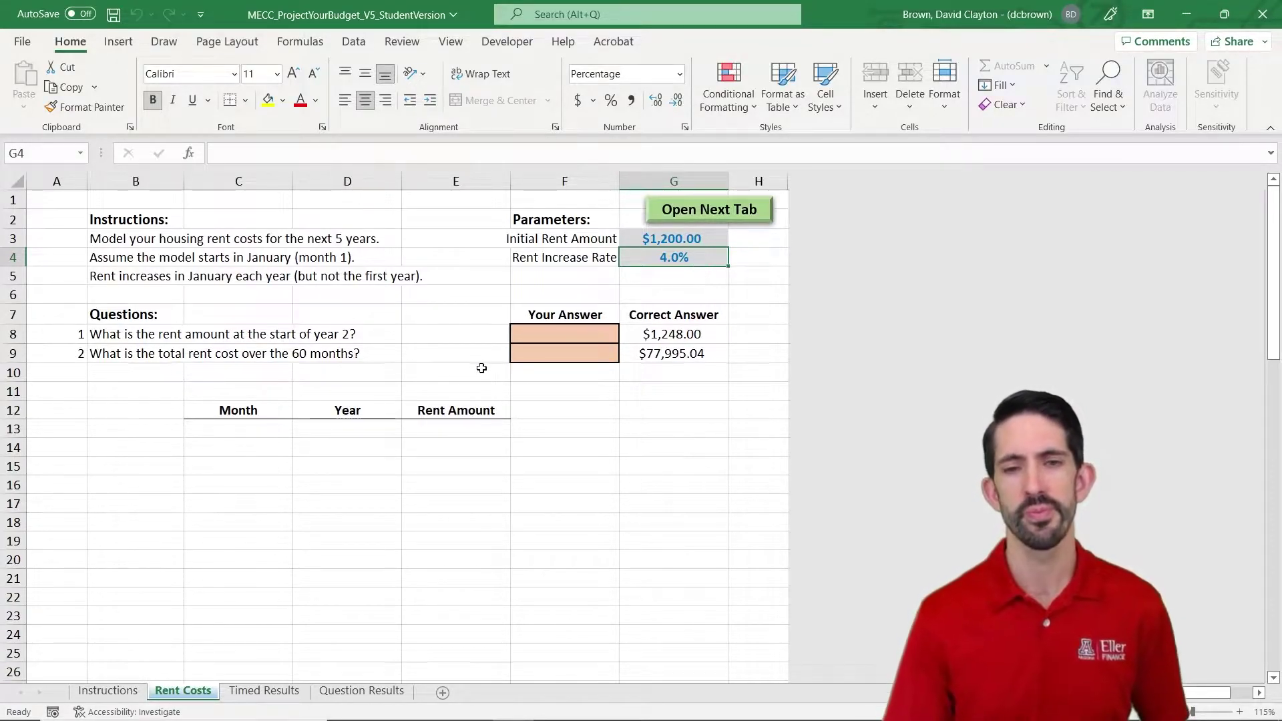
pyautogui.click(260, 435)
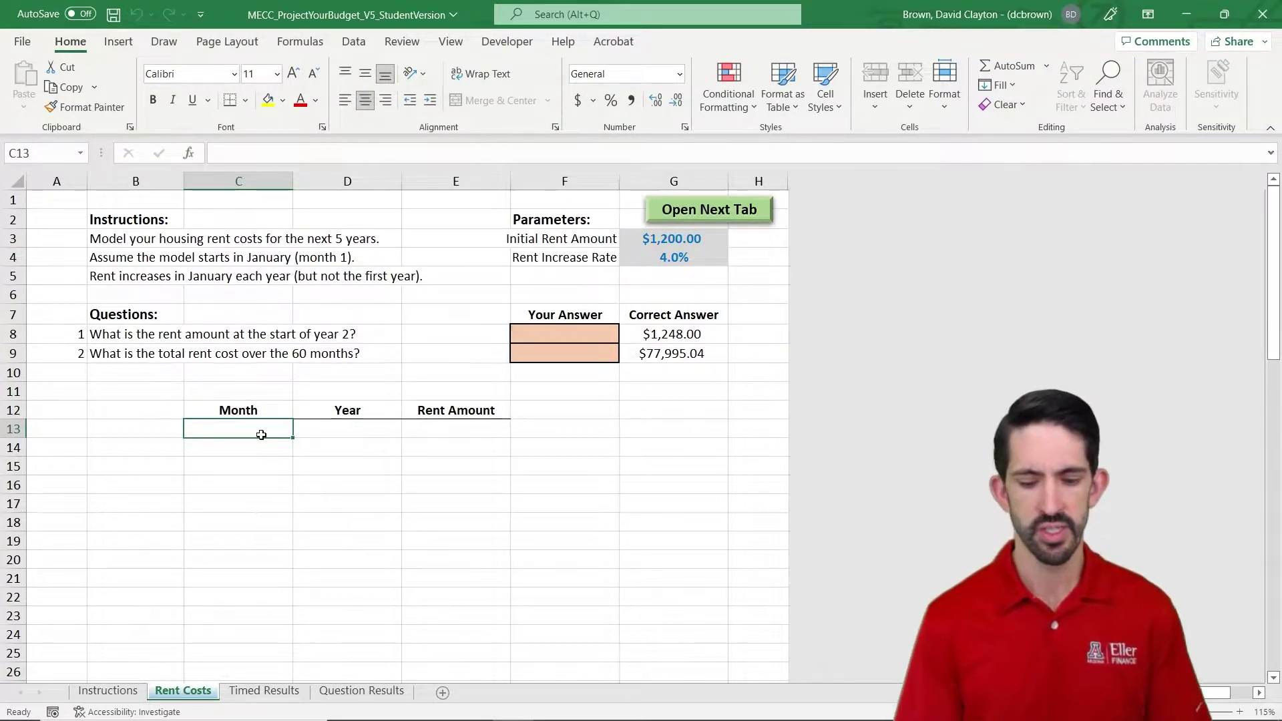
# Fill the Month column with 1 to 60 using =SEQUENCE(60) in C13
pyautogui.write('=sequence(')
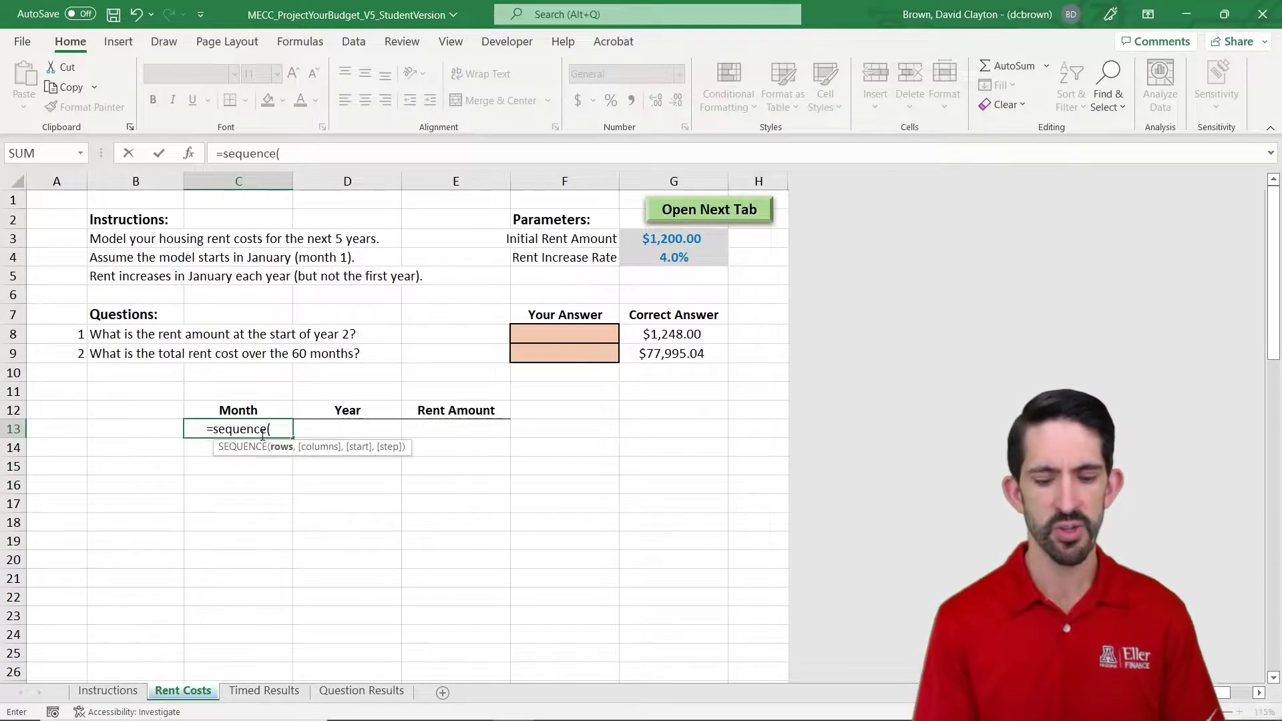
pyautogui.write('60)')
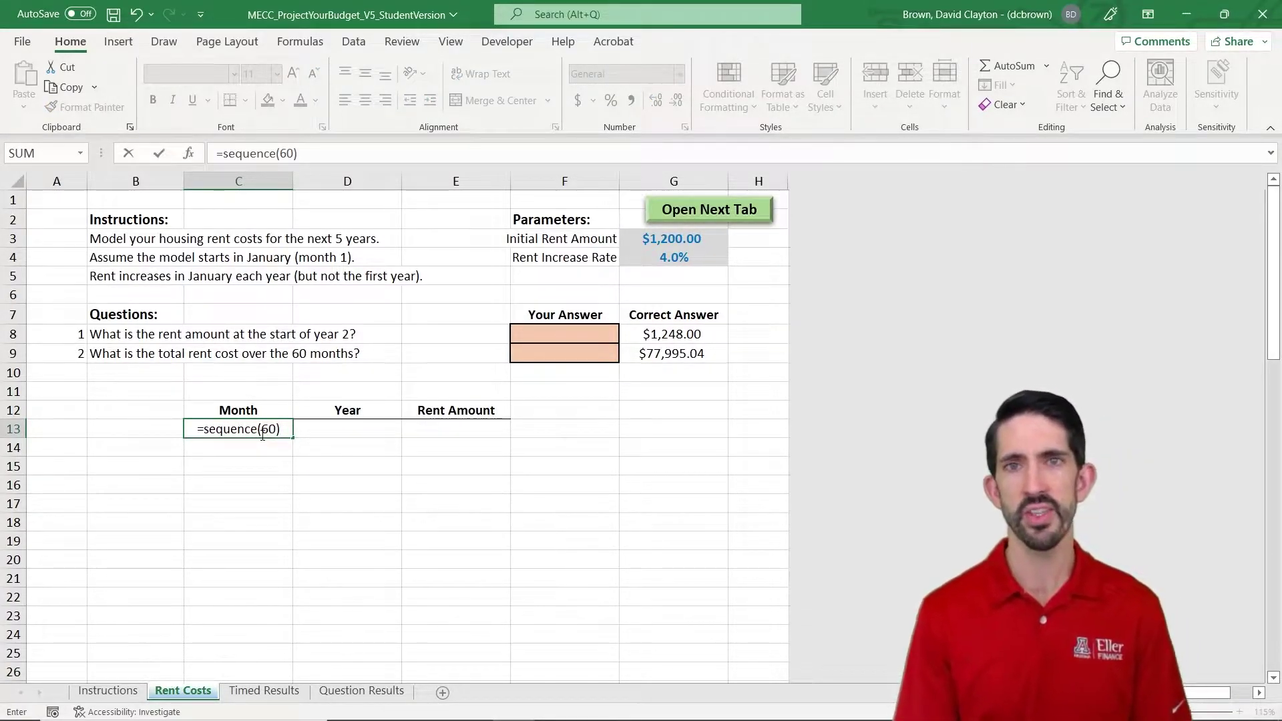
pyautogui.hotkey('ctrl', 'Return')
pyautogui.press('Right')
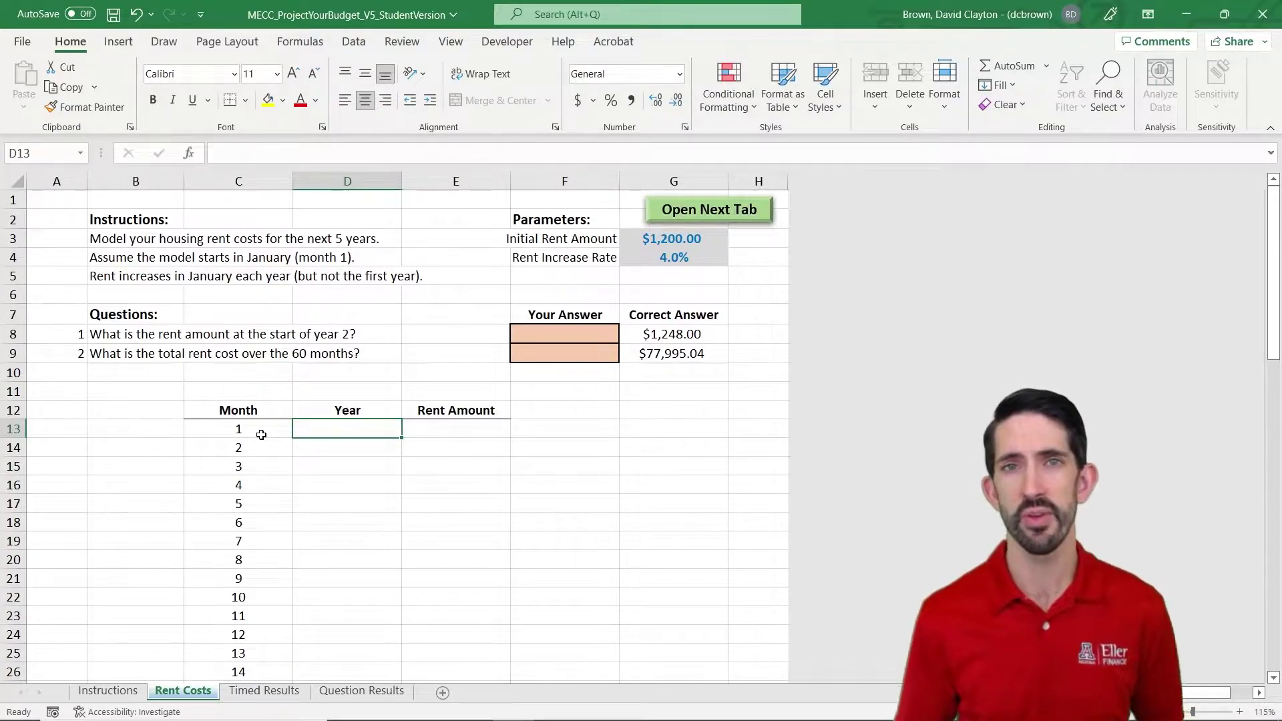
# Enter =ROUNDUP(C13/12,0) in D13 to compute month 1's year
pyautogui.write('=')
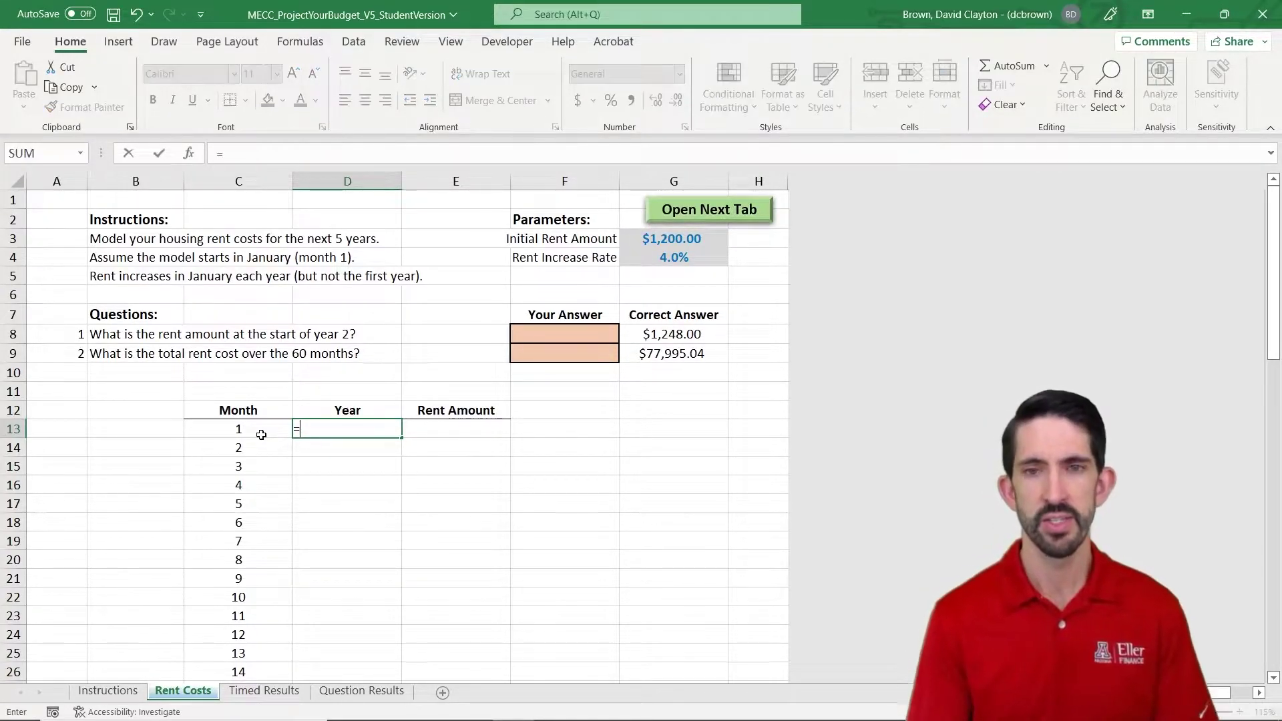
pyautogui.write('roundup(')
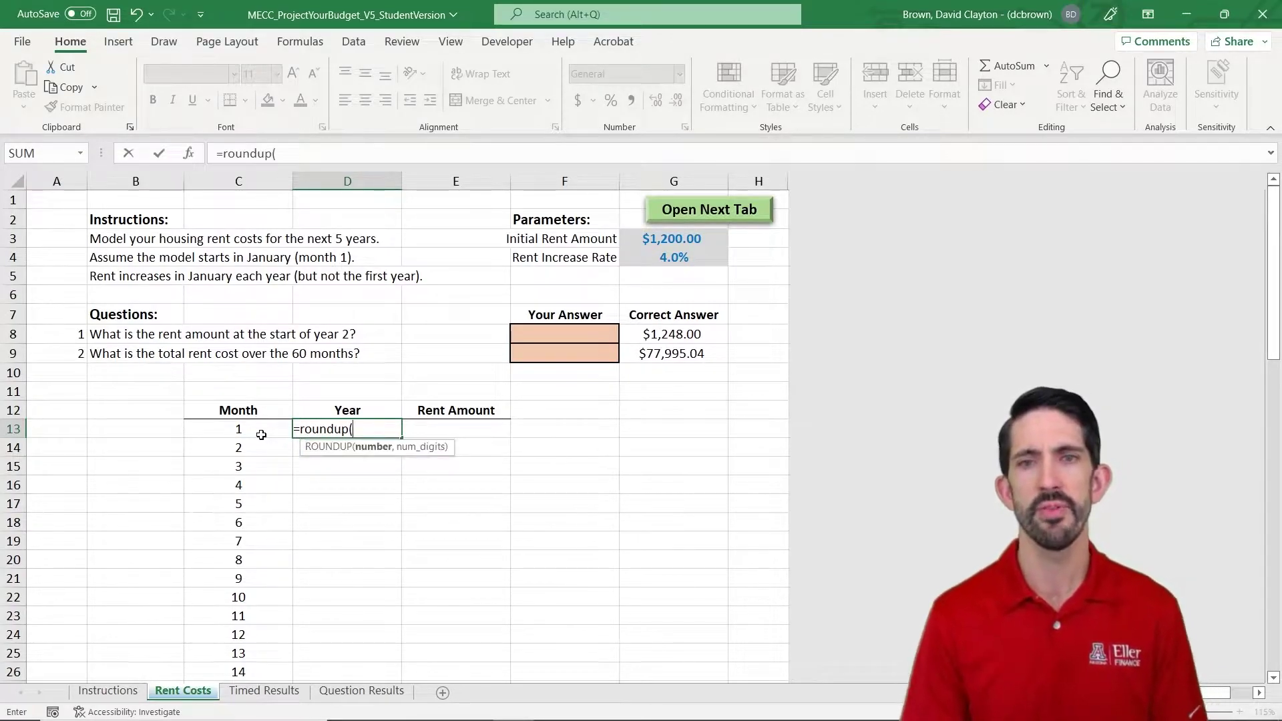
pyautogui.click(261, 434)
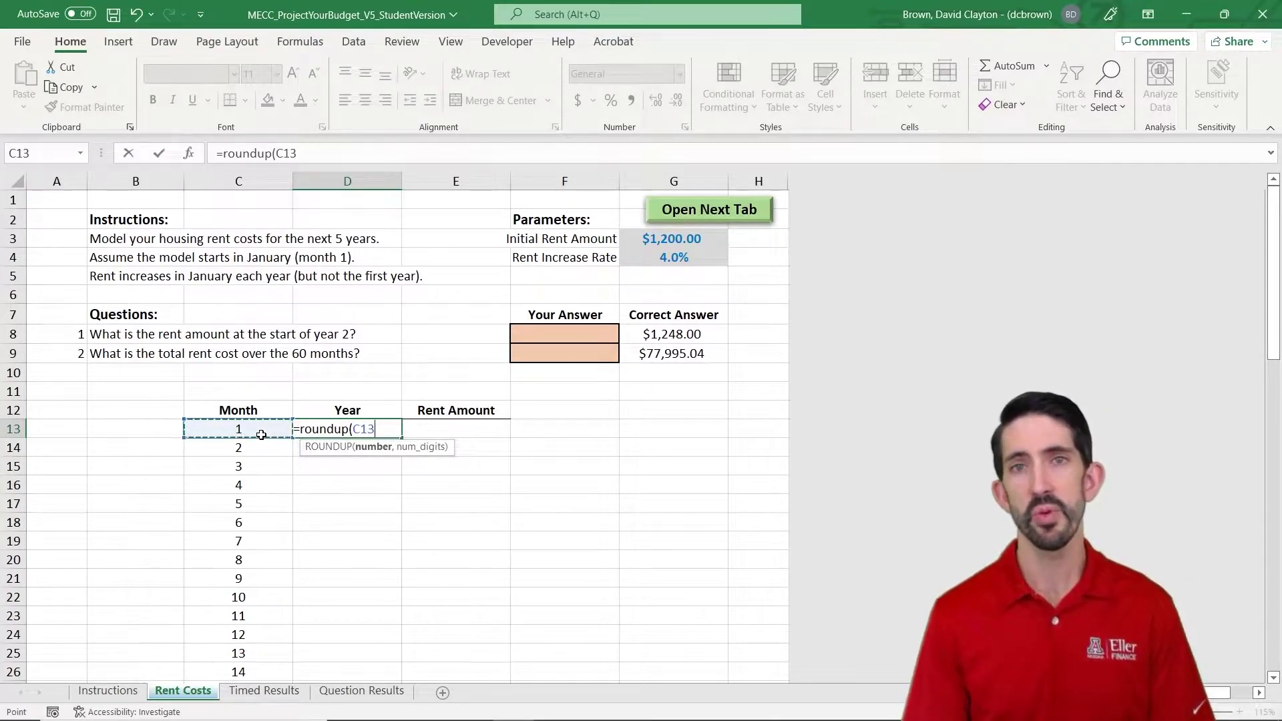
pyautogui.write('/12,')
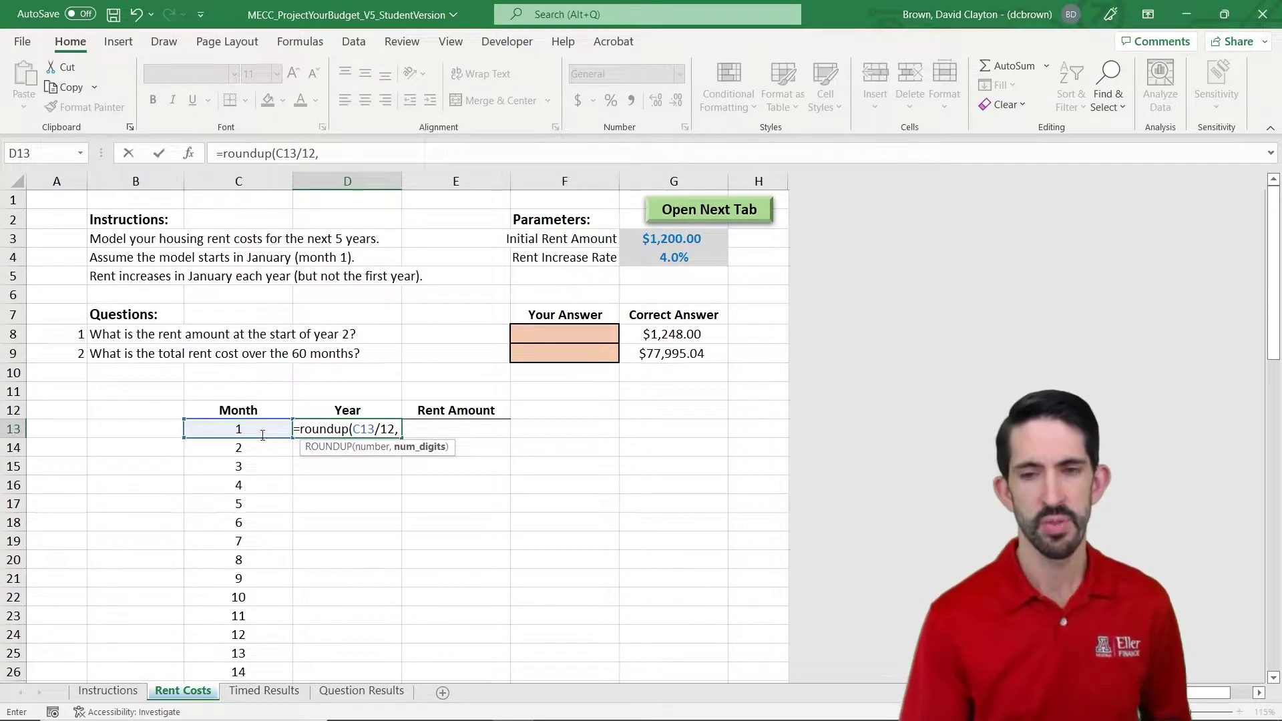
pyautogui.write('0)')
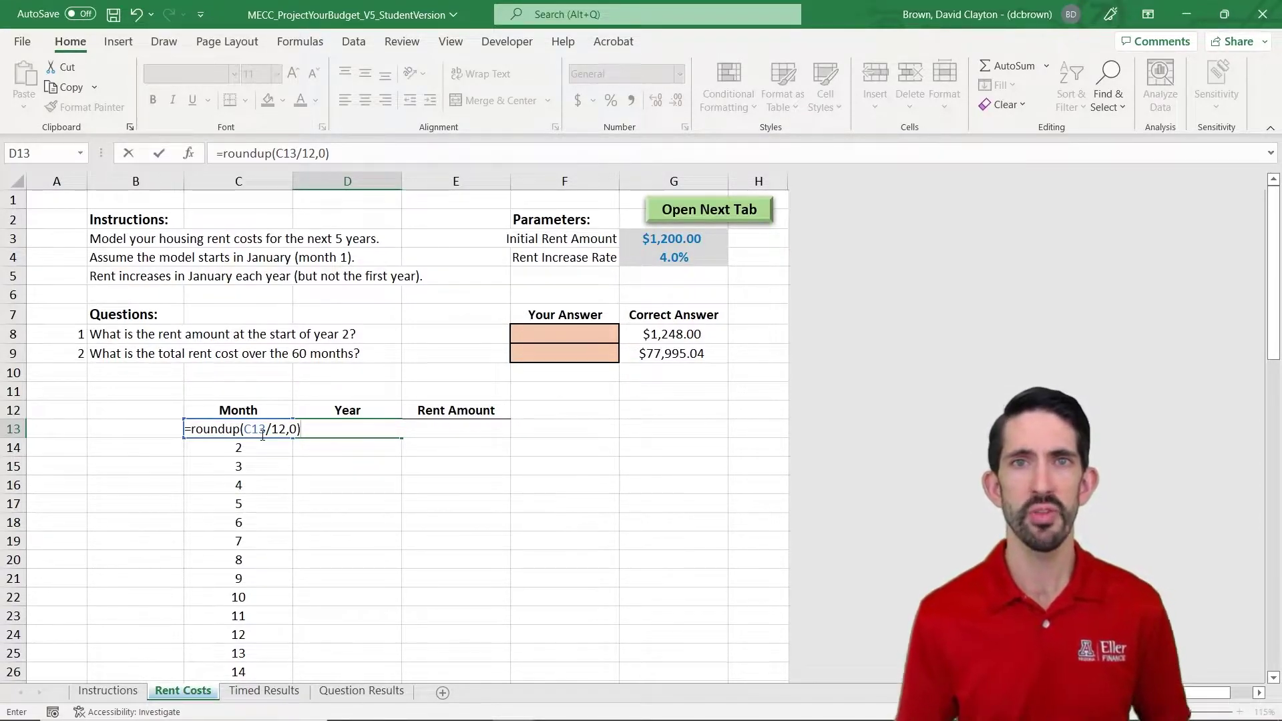
pyautogui.hotkey('ctrl', 'Return')
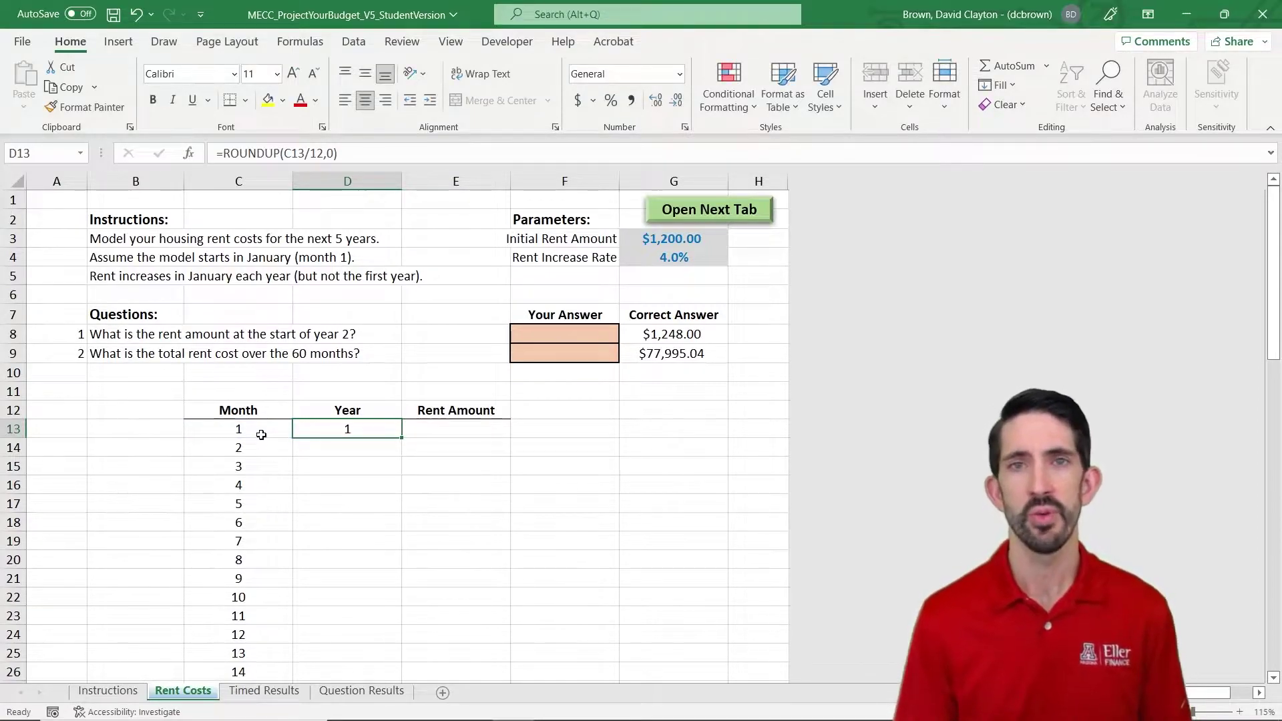
# Copy the year formula down the Year column through row 72, giving years 1 to 5
pyautogui.hotkey('ctrl', 'c')
pyautogui.hotkey('shift', 'Down')
pyautogui.hotkey('shift', 'Down')
pyautogui.hotkey('shift', 'Down')
pyautogui.hotkey('shift', 'Down')
pyautogui.hotkey('shift', 'Down')
pyautogui.hotkey('shift', 'Down')
pyautogui.hotkey('shift', 'Down')
pyautogui.hotkey('shift', 'Down')
pyautogui.hotkey('shift', 'Down')
pyautogui.hotkey('shift', 'Down')
pyautogui.hotkey('shift', 'Down')
pyautogui.hotkey('shift', 'Down')
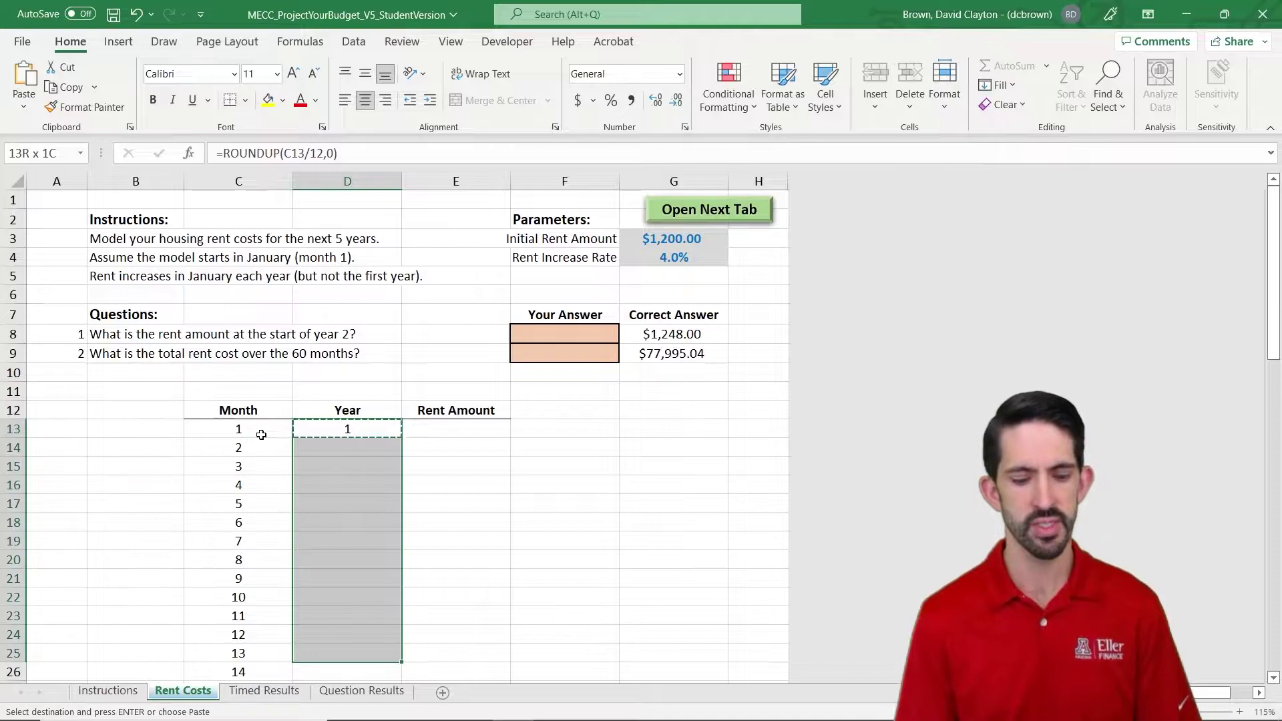
pyautogui.hotkey('ctrl', 'v')
pyautogui.hotkey('ctrl', 'Down')
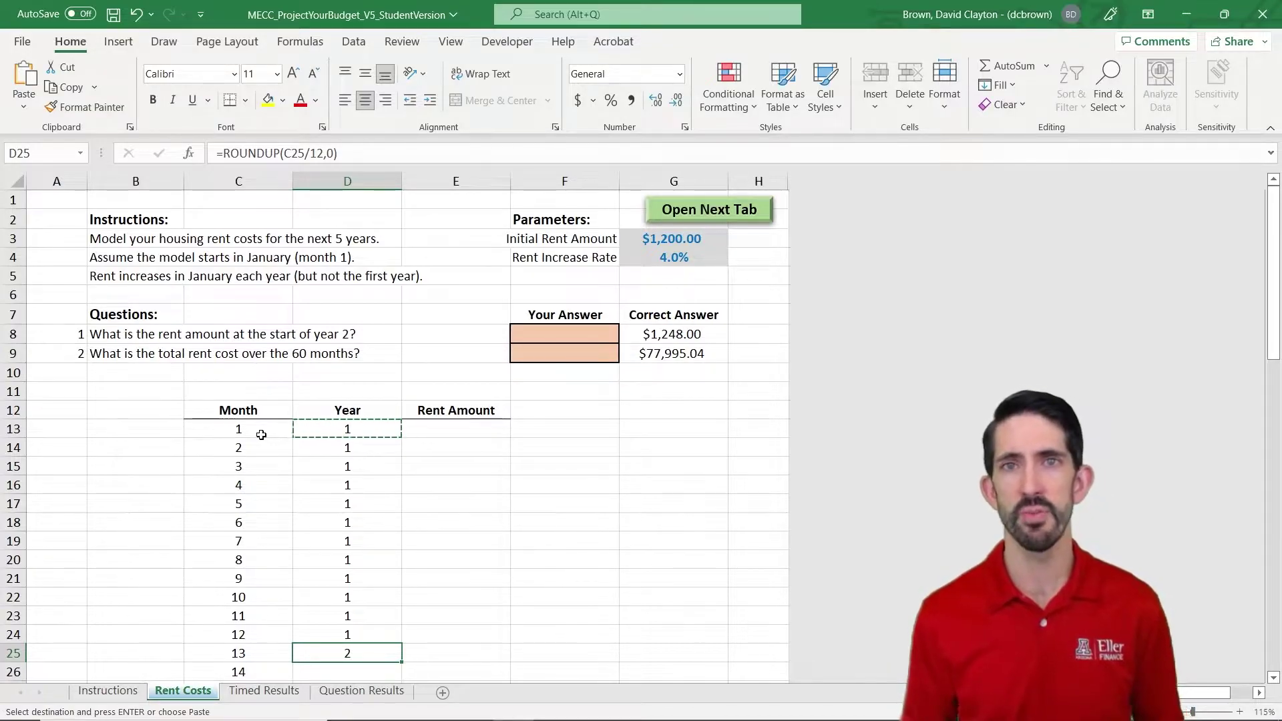
pyautogui.press('Up')
pyautogui.press('Right')
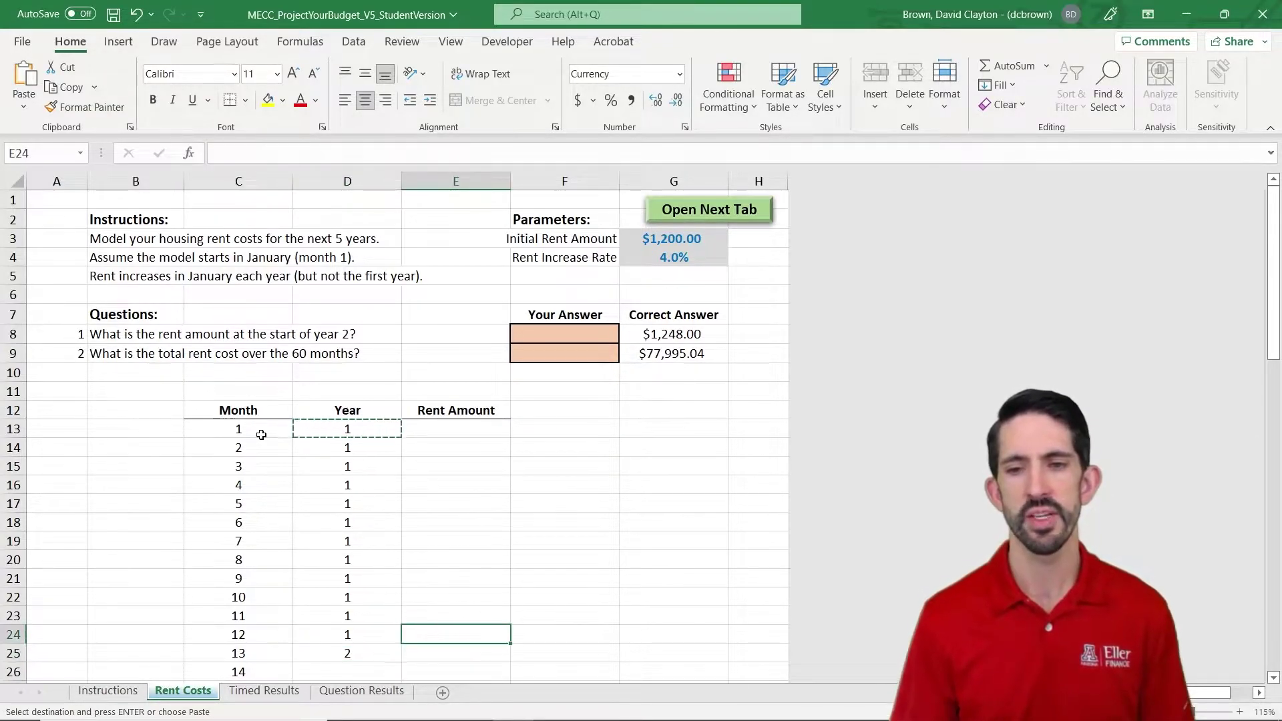
pyautogui.press('Left')
pyautogui.press('Down')
pyautogui.hotkey('ctrl', 'shift', 'Down')
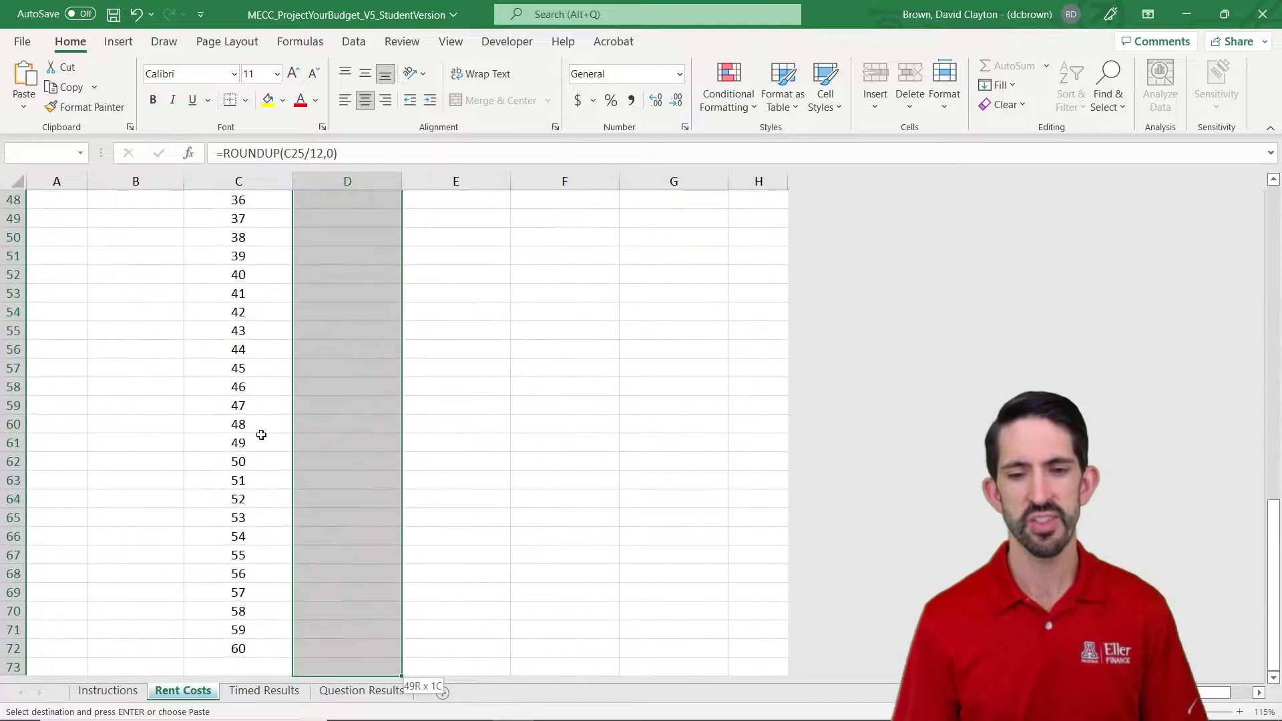
pyautogui.press('Return')
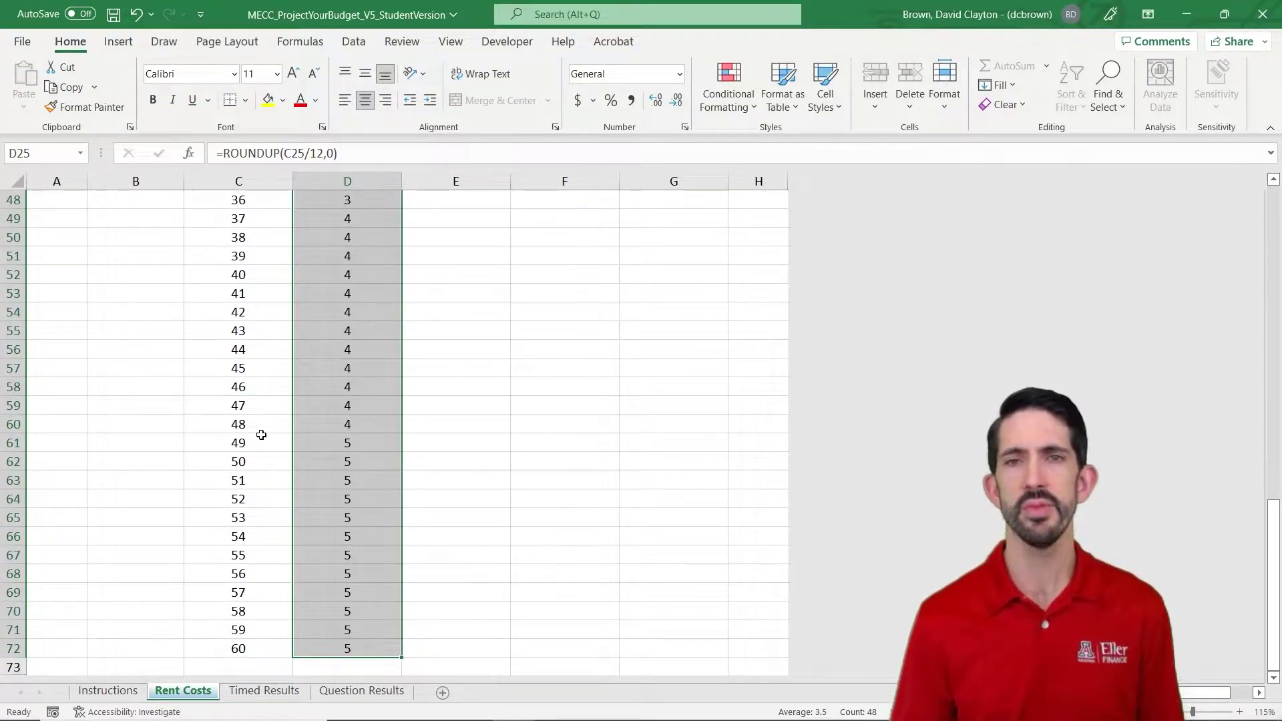
pyautogui.hotkey('ctrl', 'Up')
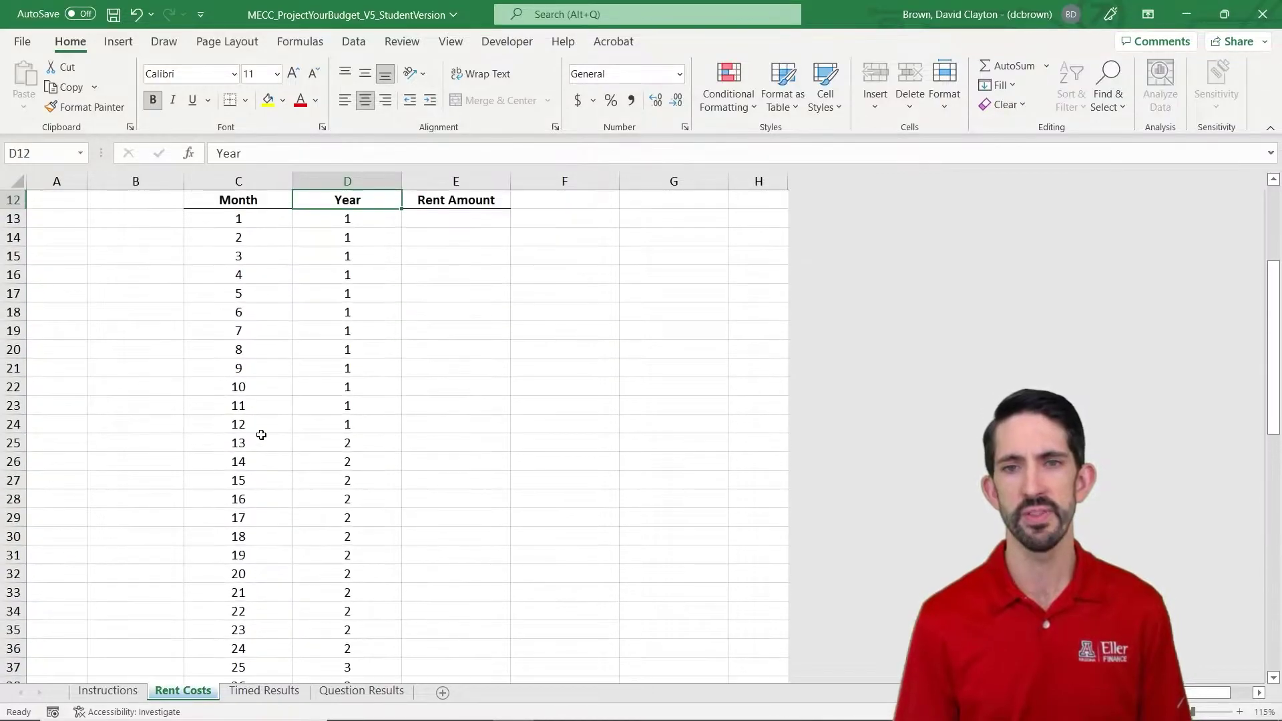
pyautogui.press('Up')
pyautogui.press('Up')
pyautogui.press('Up')
pyautogui.press('Down')
pyautogui.press('Down')
pyautogui.press('Down')
pyautogui.press('Down')
# Set month 1's rent in E13 to =$G$3, giving $1,200.00
pyautogui.press('Right')
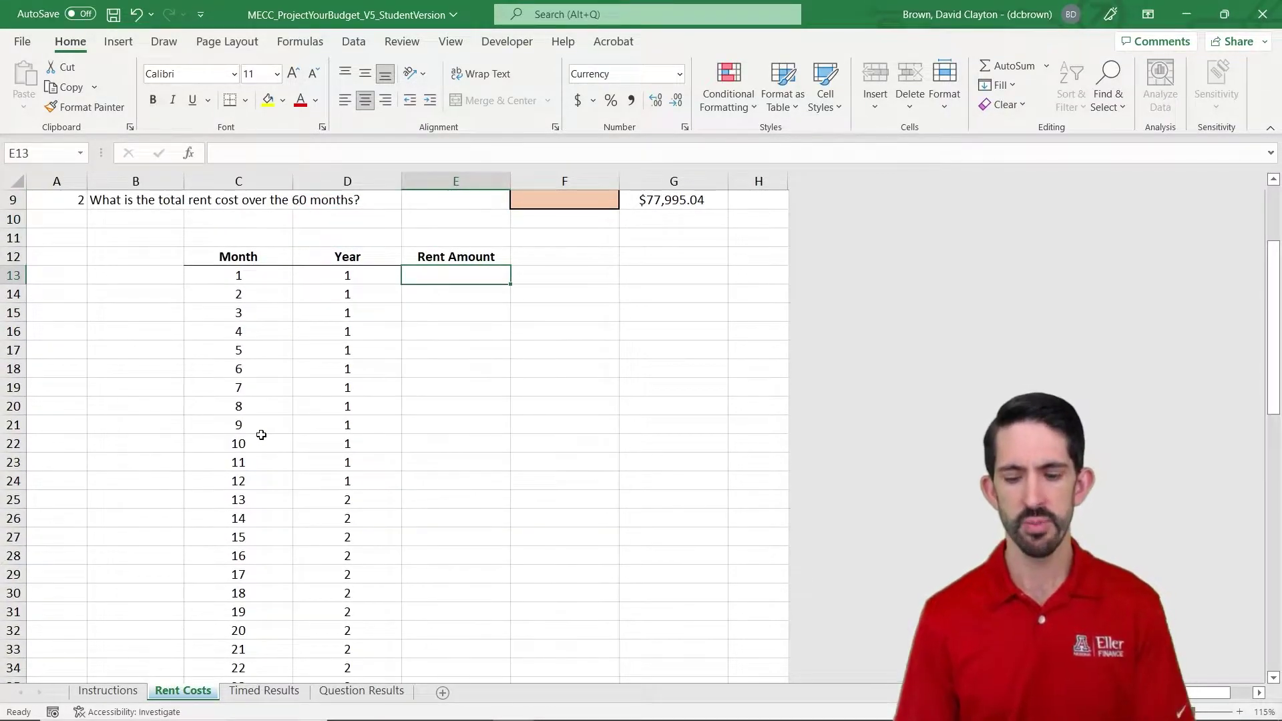
pyautogui.write('=')
pyautogui.press('Up')
pyautogui.hotkey('ctrl', 'Up')
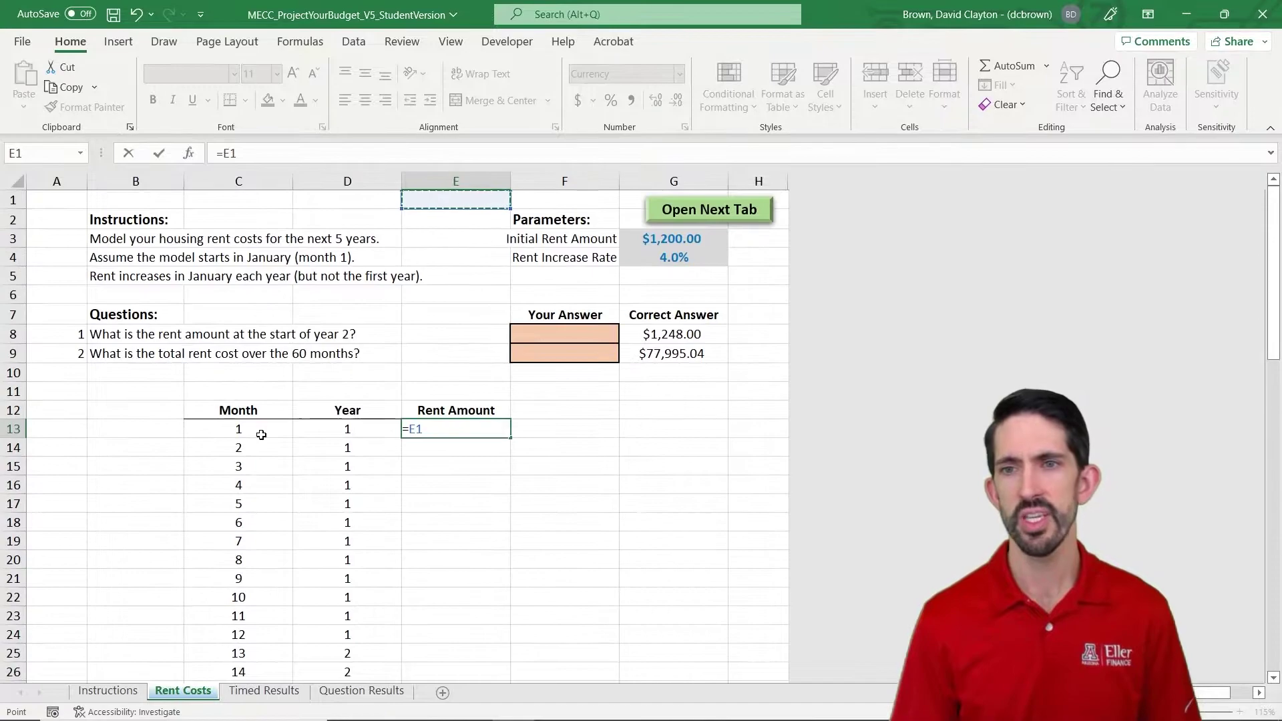
pyautogui.press('Right')
pyautogui.press('Down')
pyautogui.press('Down')
pyautogui.press('Right')
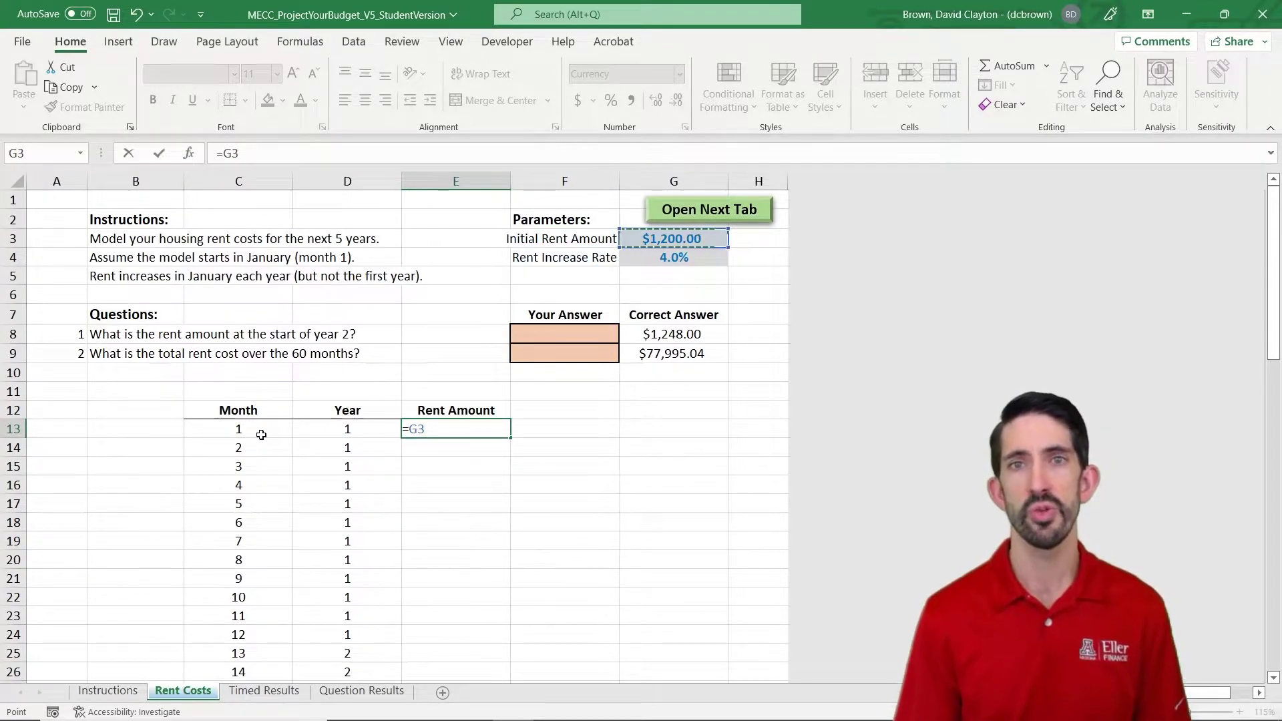
pyautogui.press('F4')
pyautogui.hotkey('ctrl', 'Return')
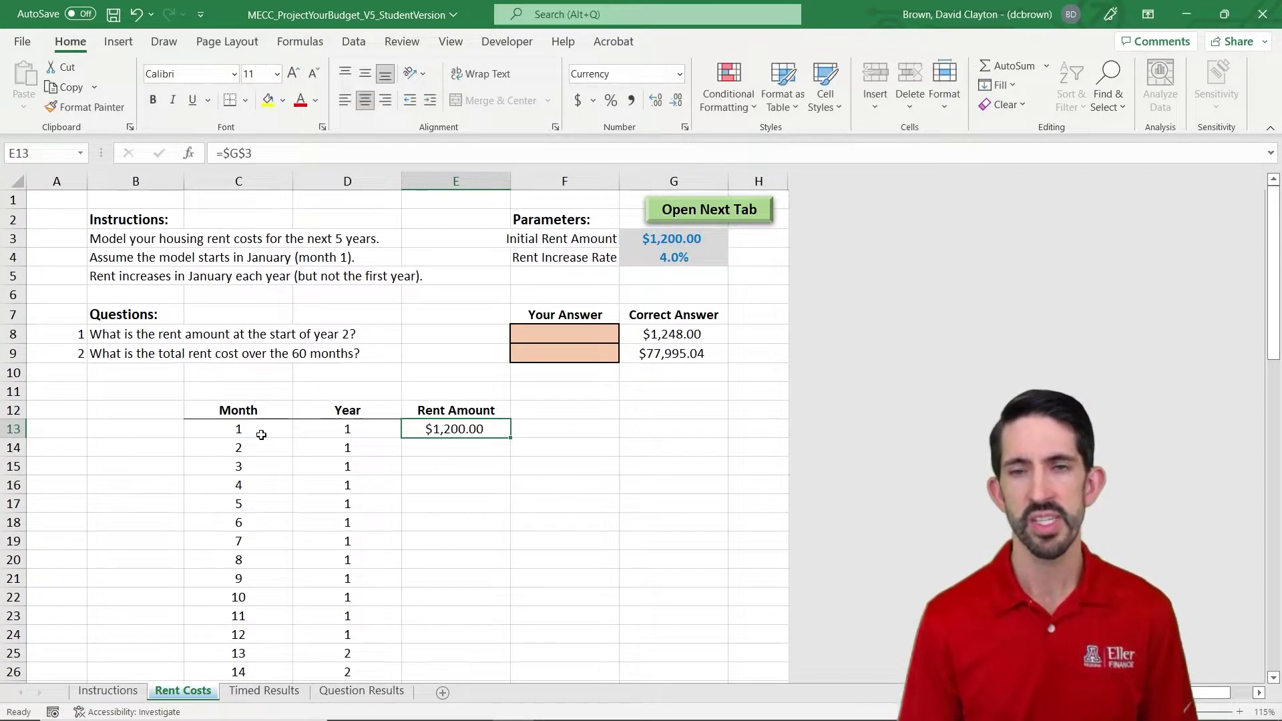
pyautogui.press('Down')
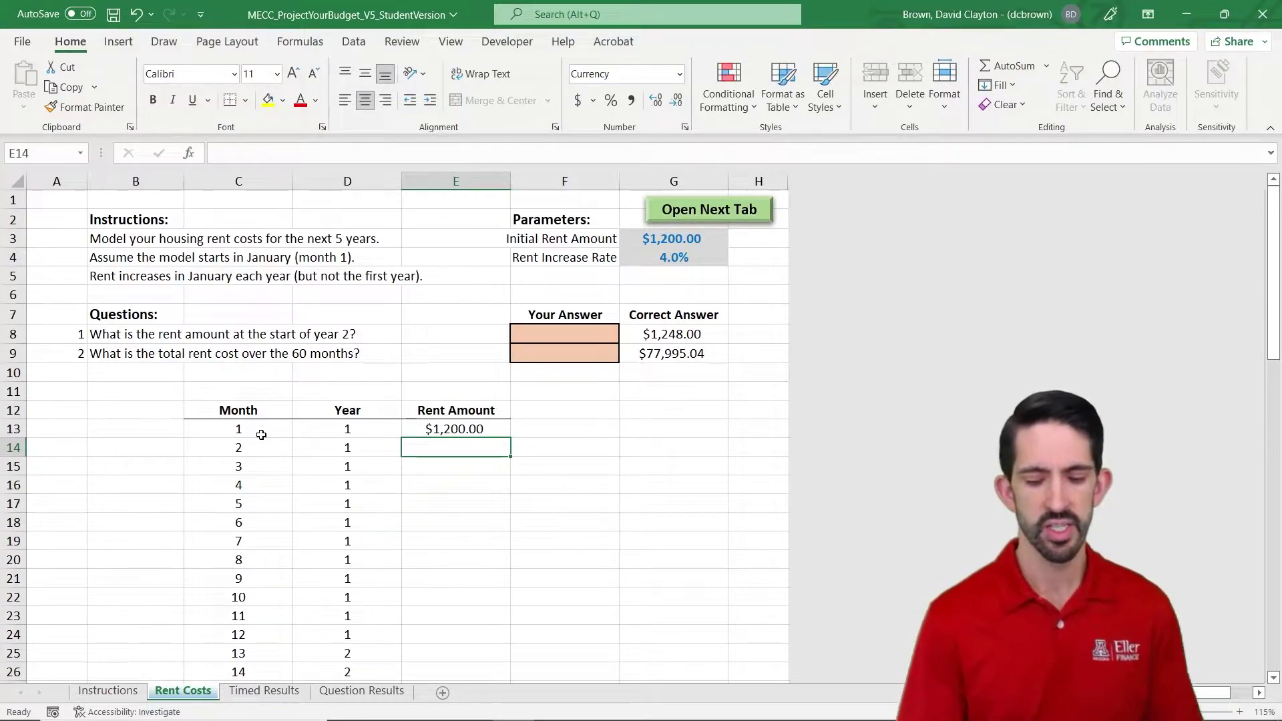
# In E14 enter =IF(D14<>D13,E13*(1+$G$4),E13) so rent rises each new year
pyautogui.write('=if(')
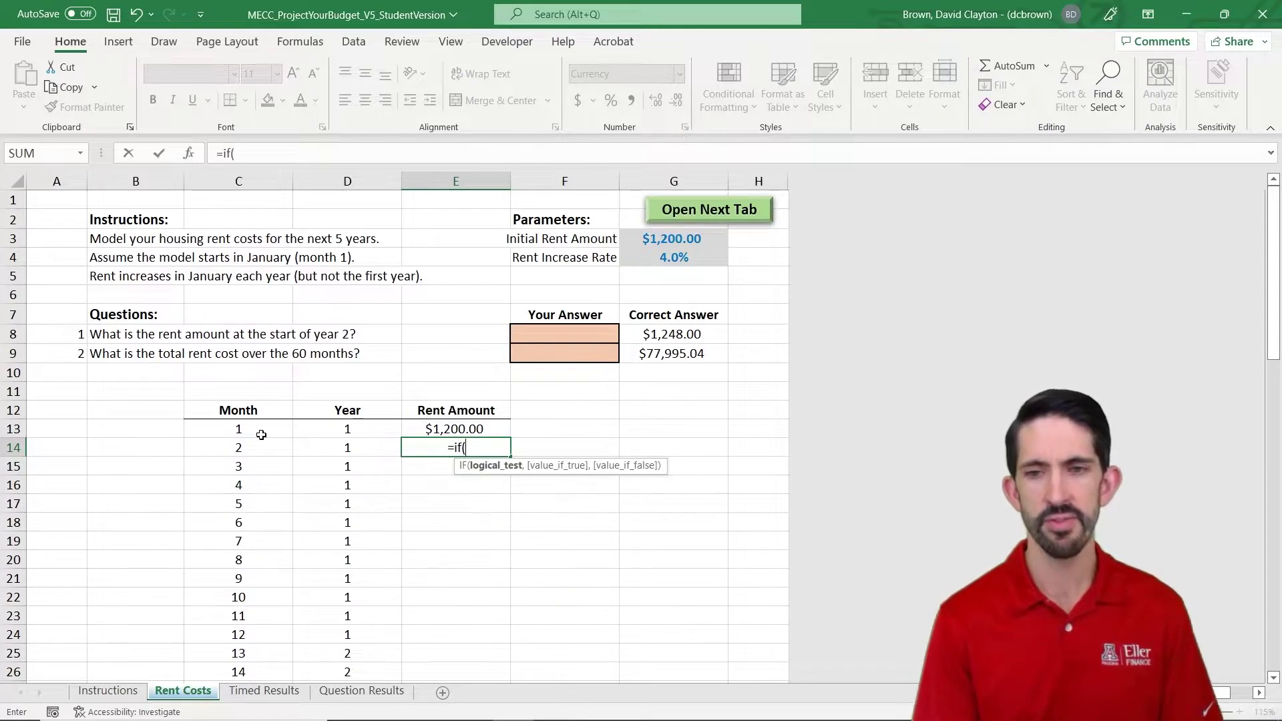
pyautogui.press('Left')
pyautogui.write('<')
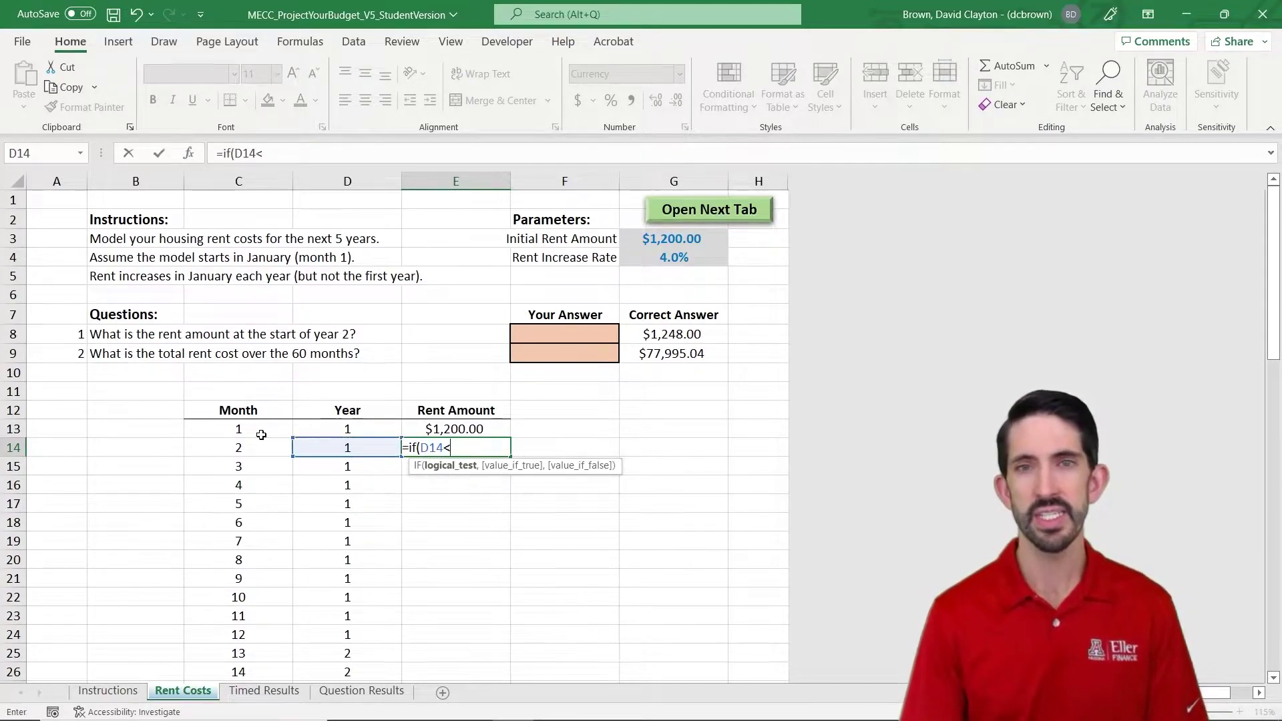
pyautogui.write('>')
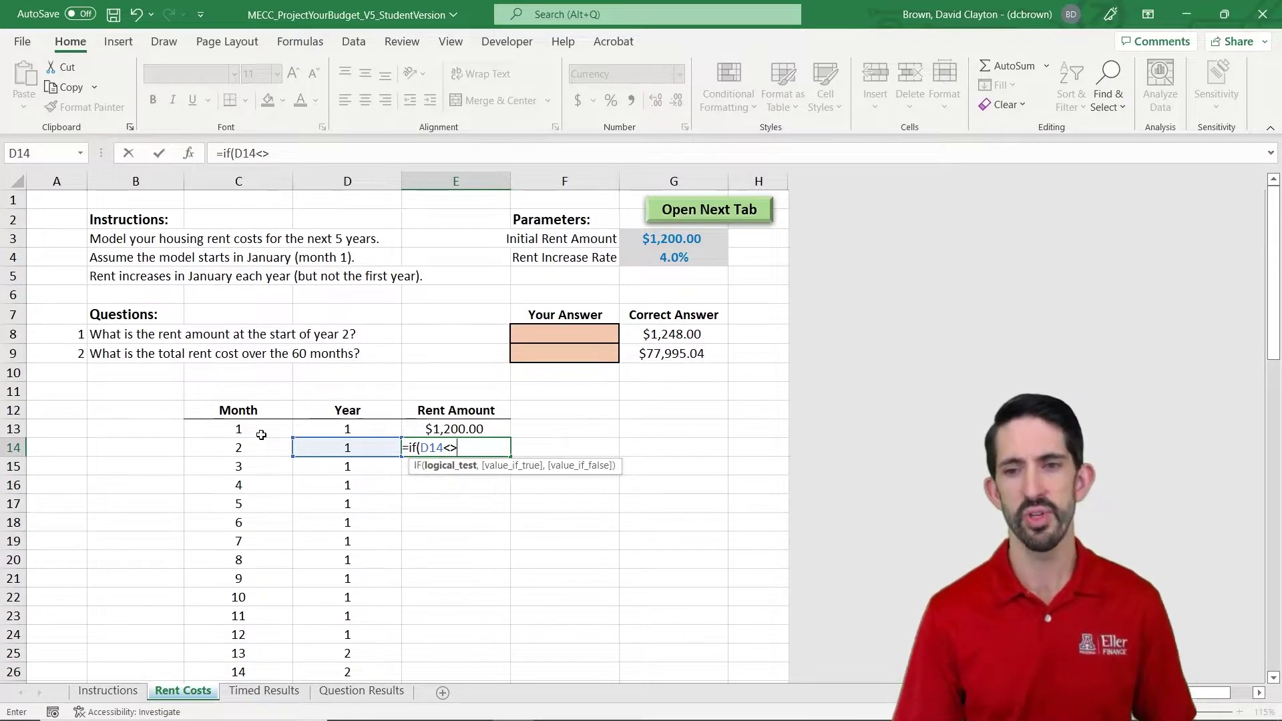
pyautogui.press('Up')
pyautogui.press('Left')
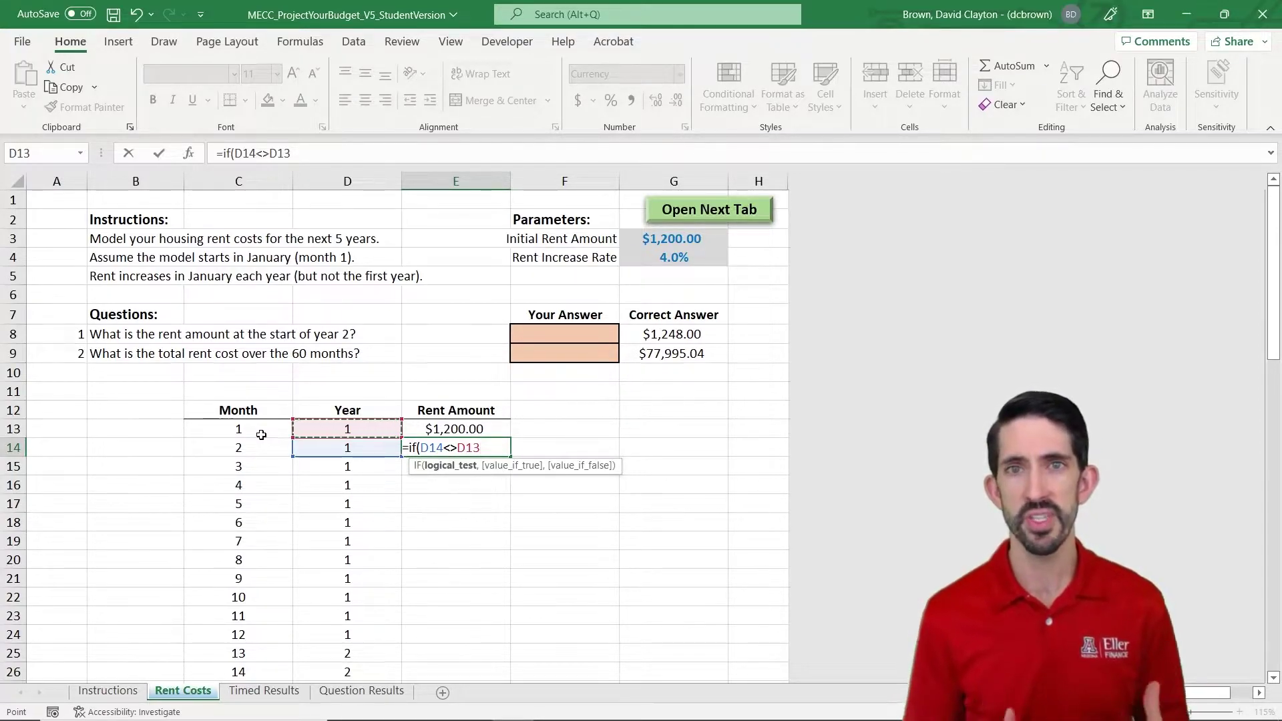
pyautogui.write(',')
pyautogui.press('Up')
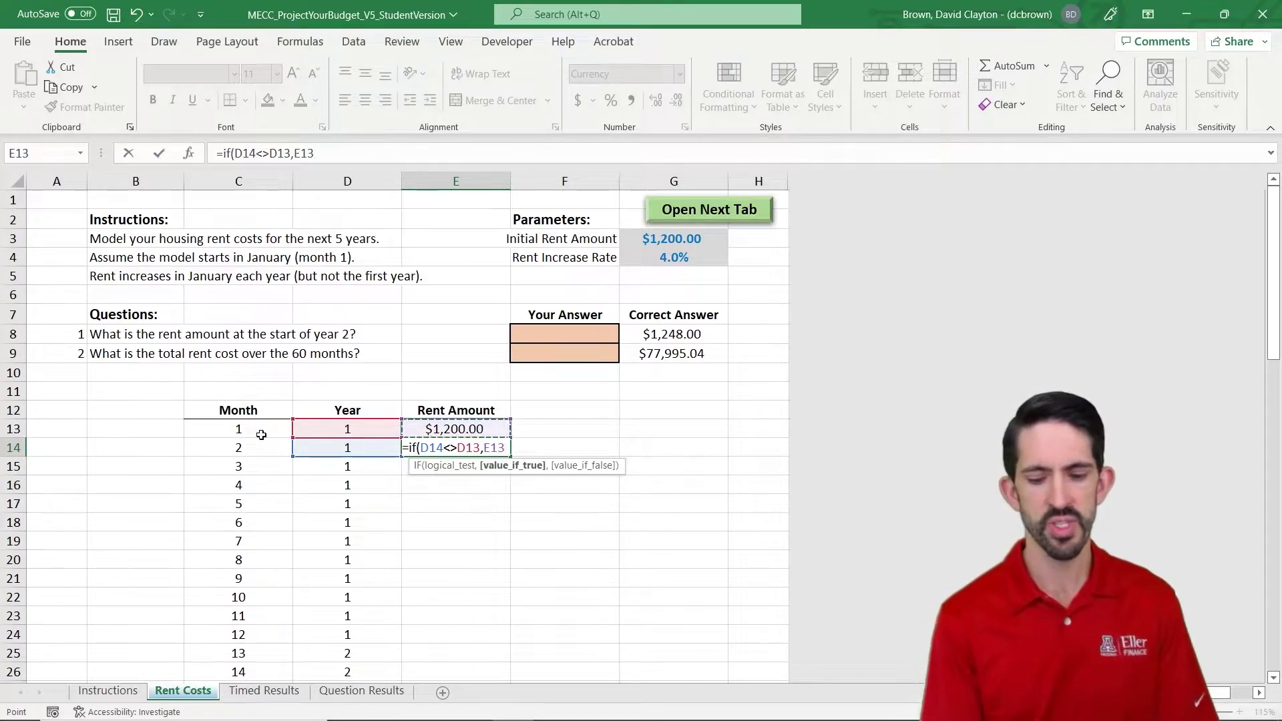
pyautogui.write('*(1')
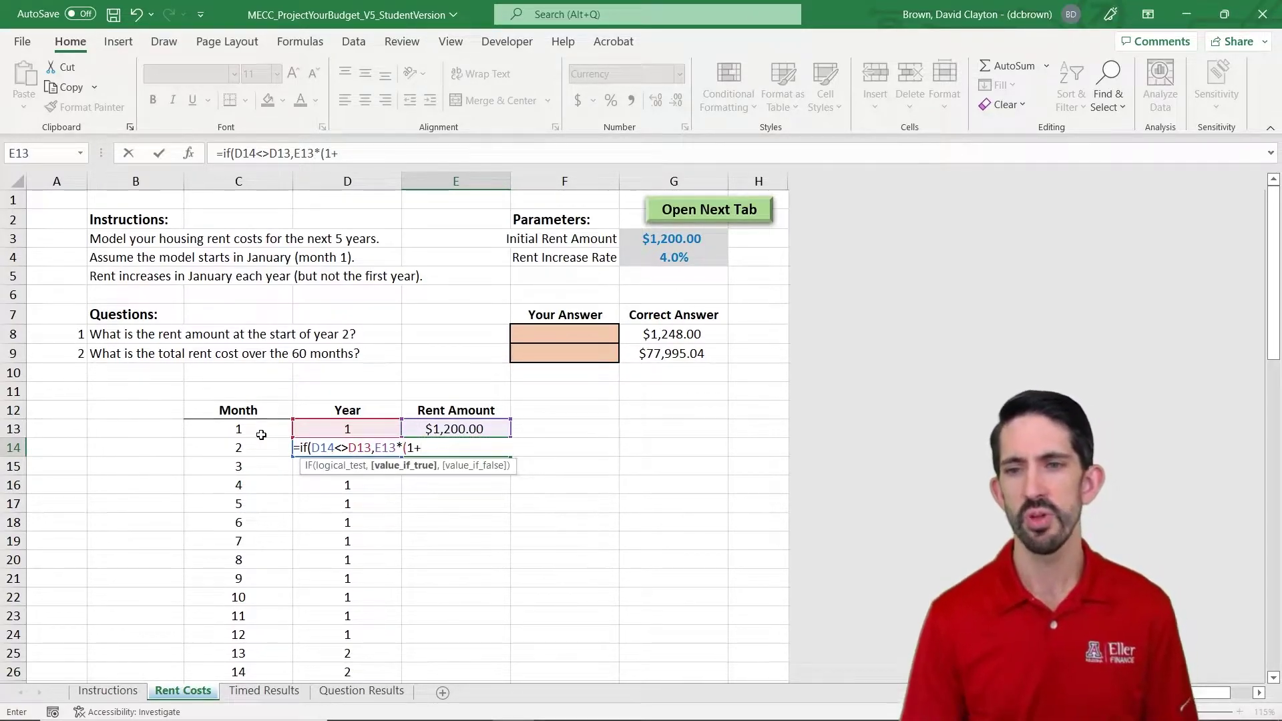
pyautogui.write('+')
pyautogui.click(665, 259)
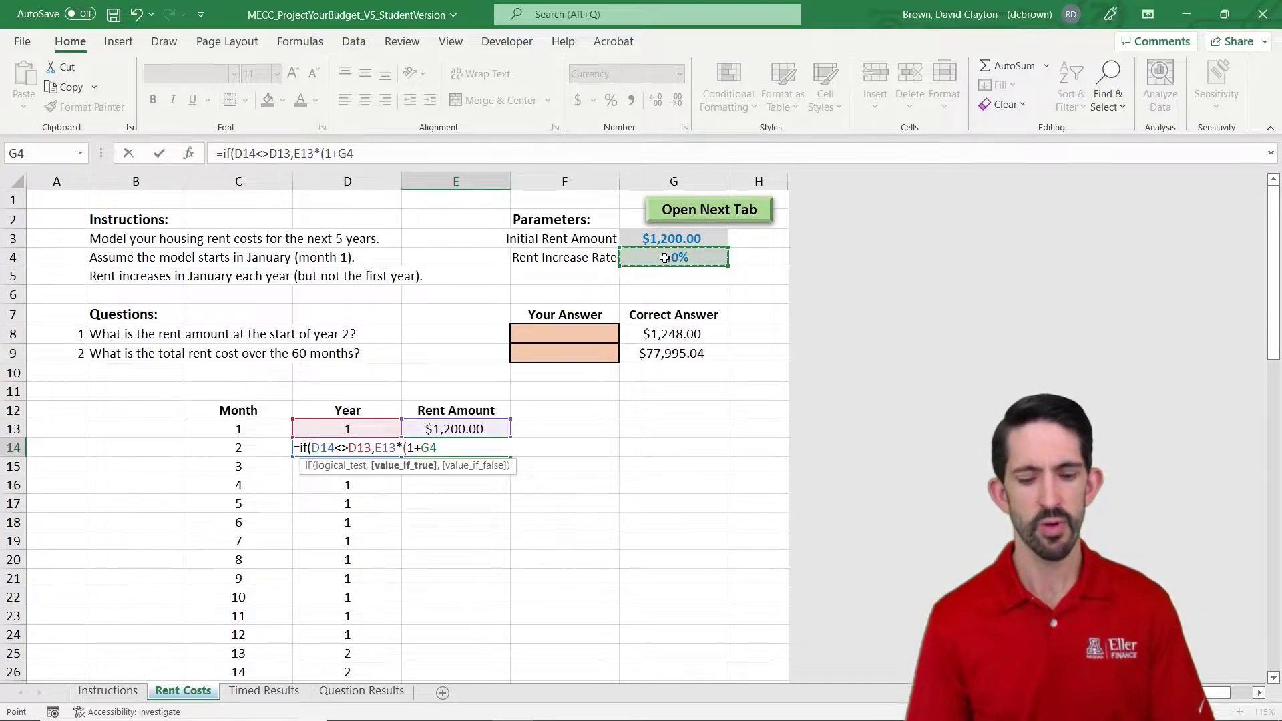
pyautogui.press('F4')
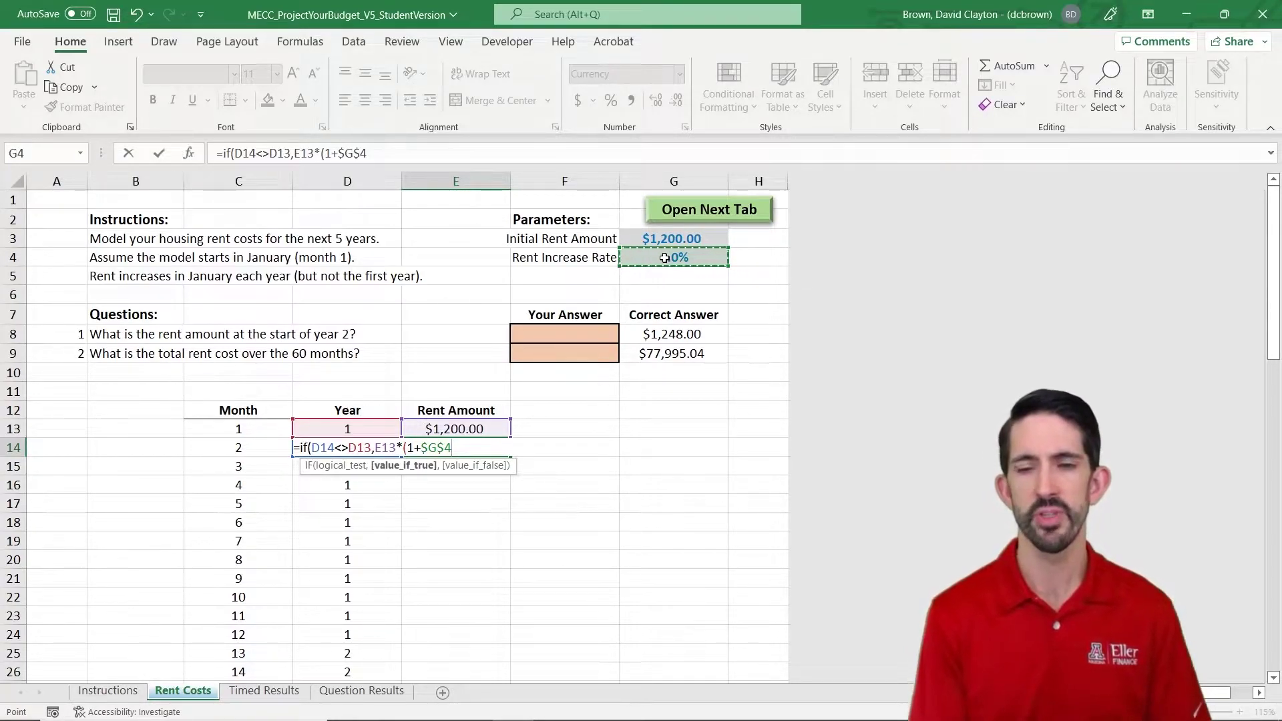
pyautogui.write('),')
pyautogui.press('Up')
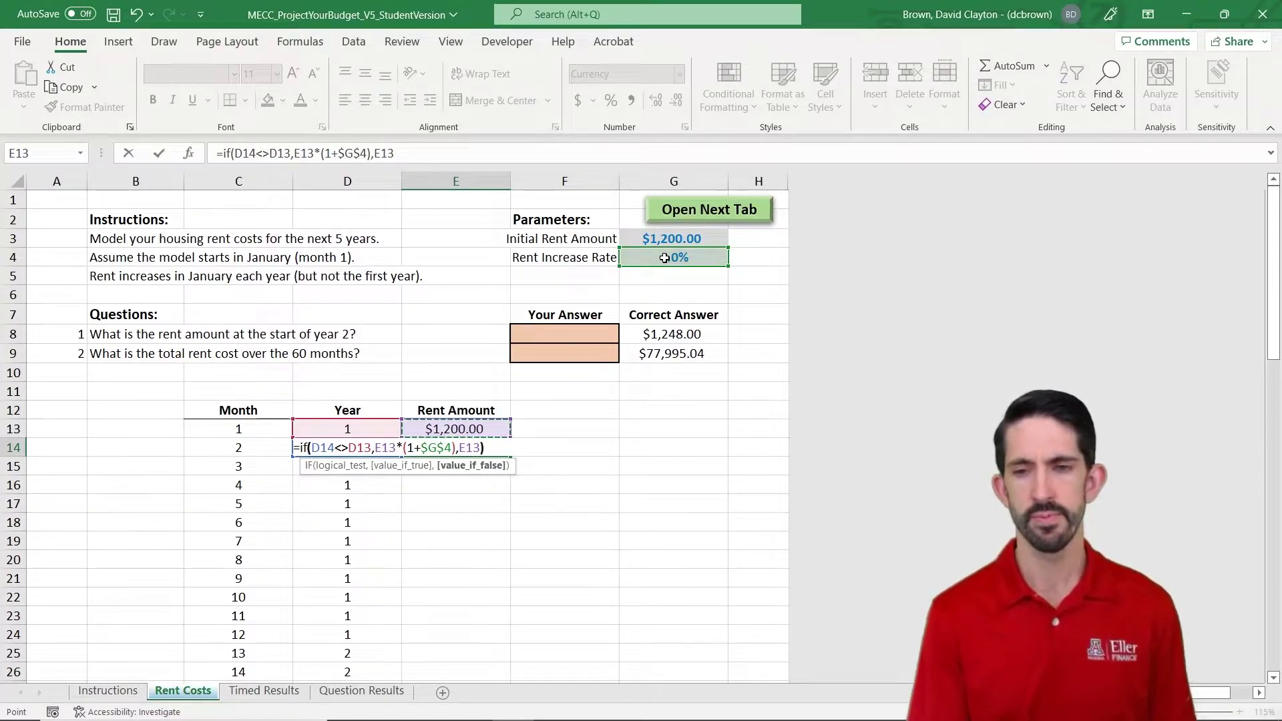
pyautogui.write(')')
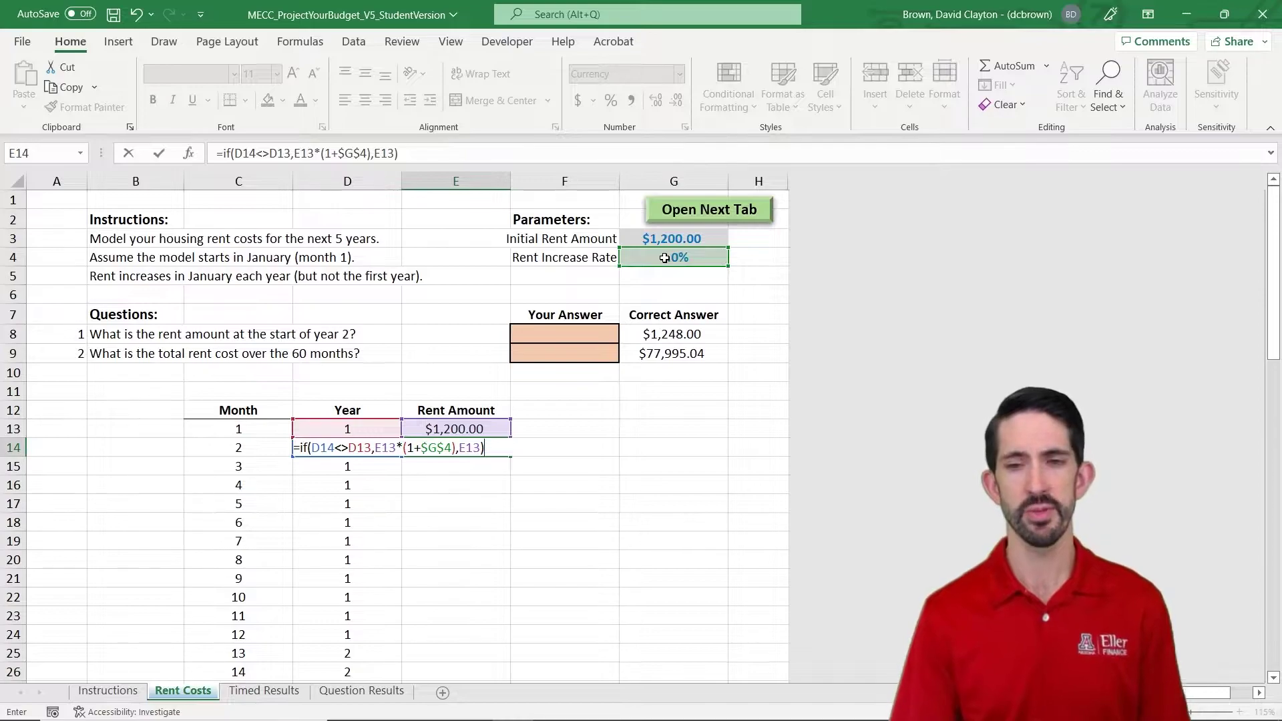
pyautogui.hotkey('ctrl', 'Return')
# Fill the rent formula down through month 60 and check the year-1 to year-2 increase
pyautogui.hotkey('ctrl', 'shift', 'Down')
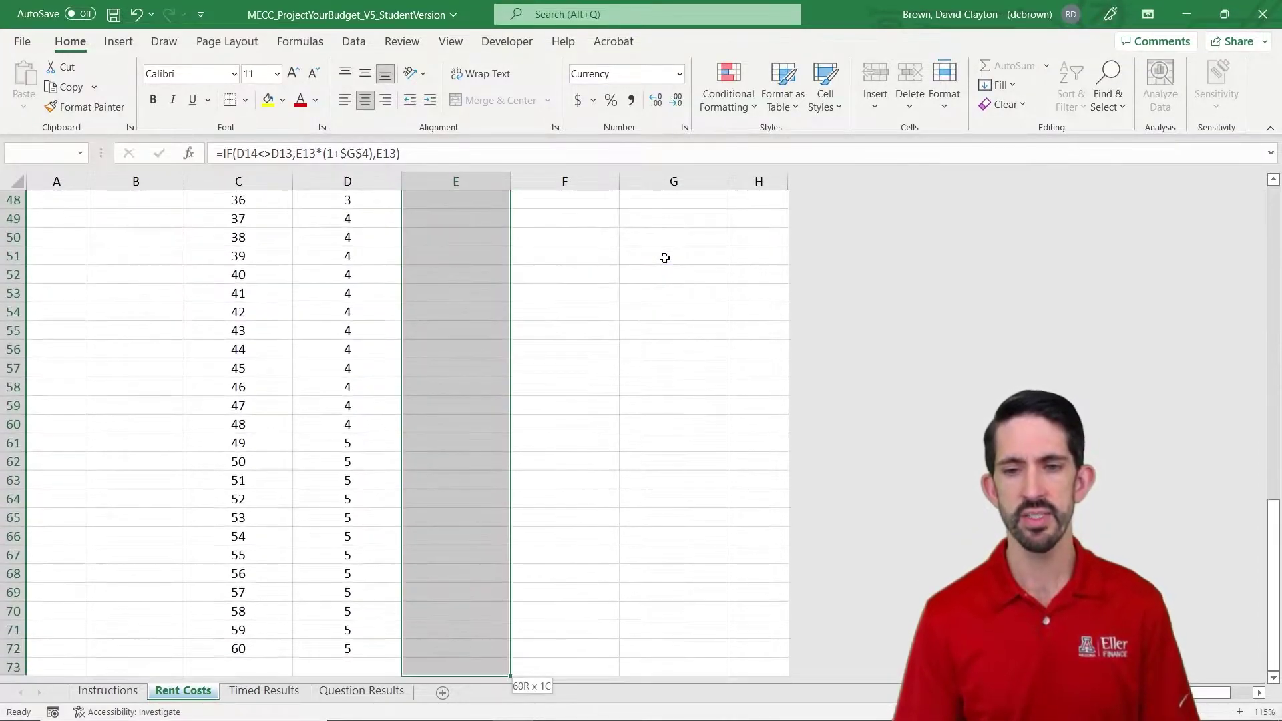
pyautogui.hotkey('ctrl', 'd')
pyautogui.hotkey('ctrl', 'Up')
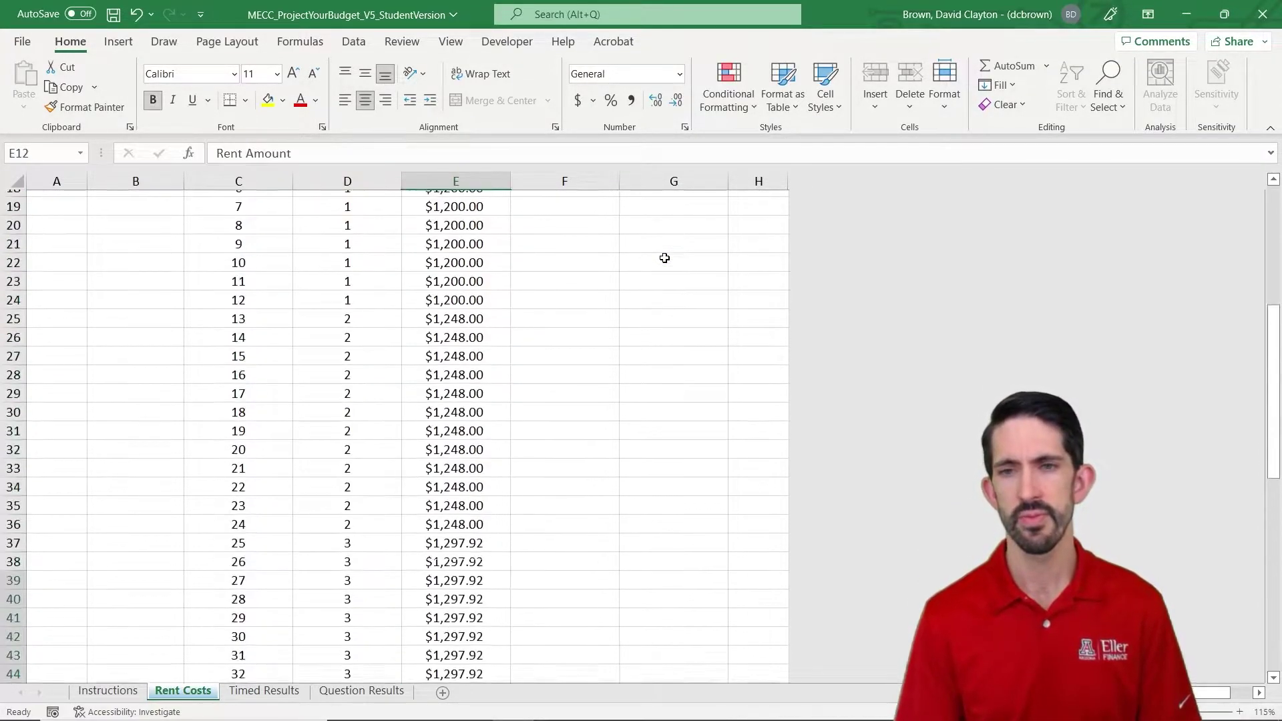
pyautogui.press('Down')
pyautogui.press('Down')
pyautogui.press('Down')
pyautogui.press('Down')
pyautogui.press('Down')
pyautogui.press('Down')
pyautogui.press('Down')
pyautogui.press('Down')
pyautogui.press('Down')
pyautogui.press('Down')
pyautogui.press('Down')
pyautogui.press('Down')
pyautogui.press('Down')
pyautogui.press('Up')
pyautogui.press('Down')
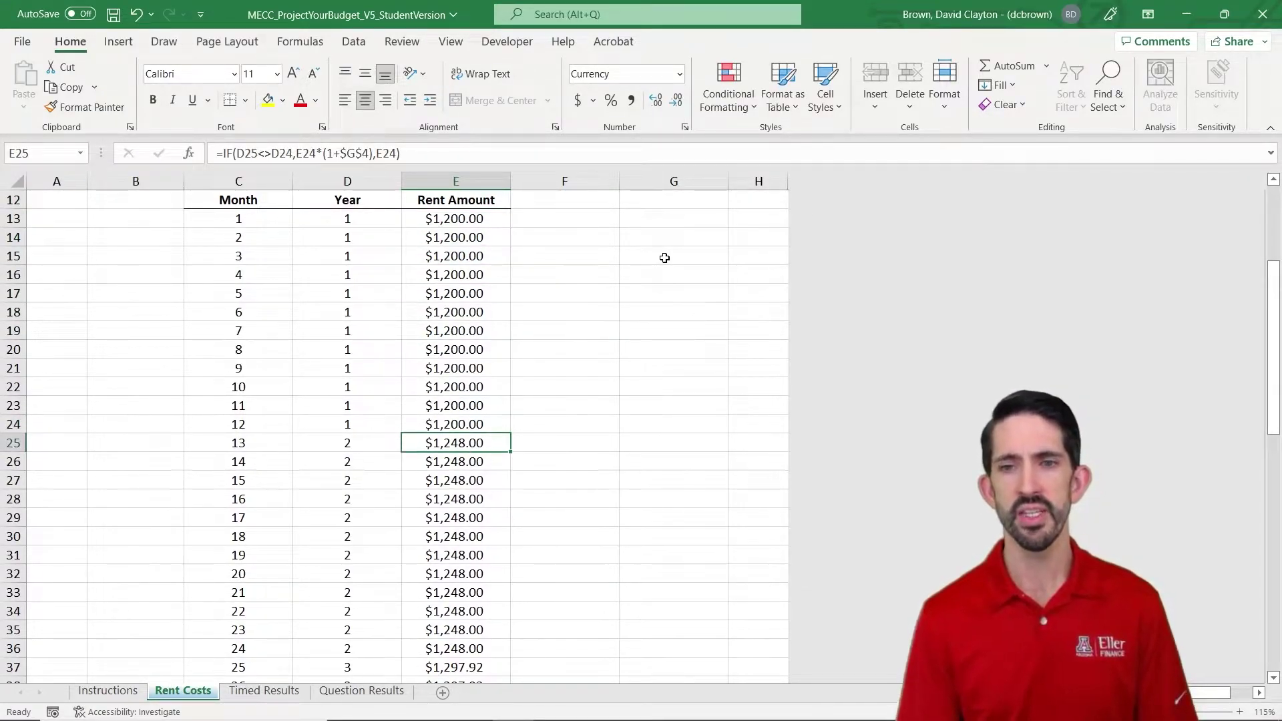
pyautogui.press('Up')
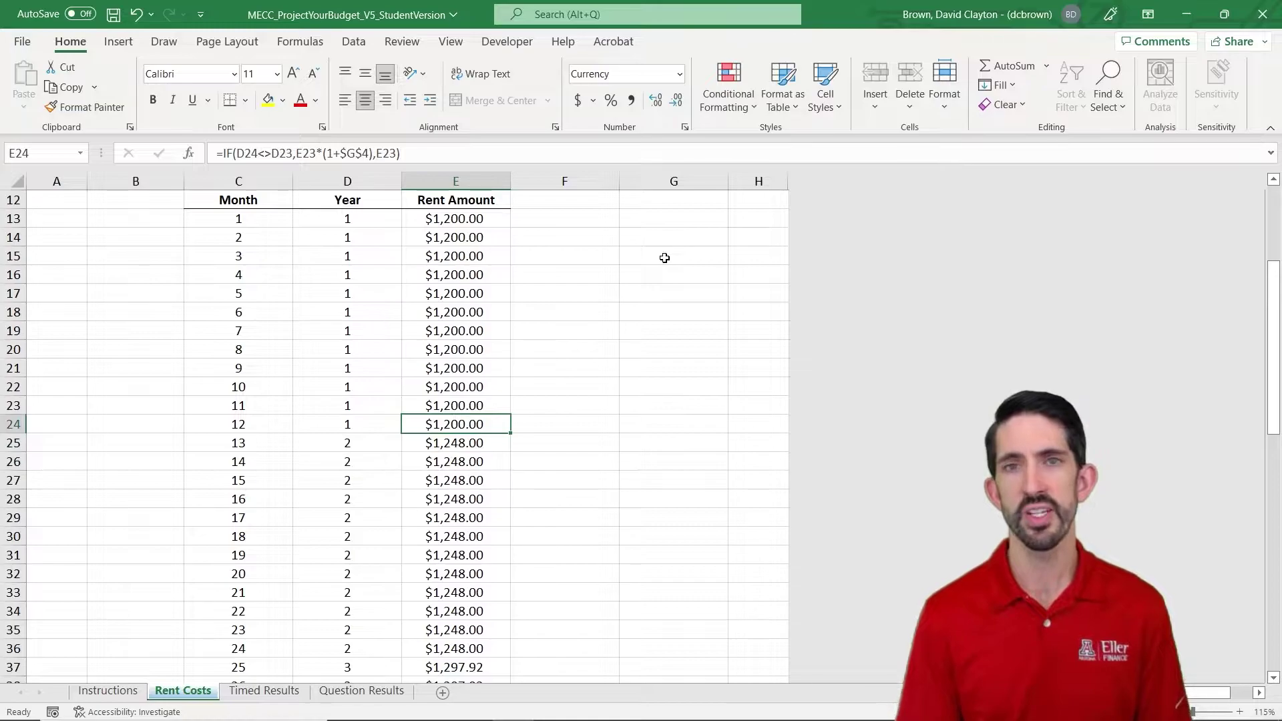
# Answer the year-2 rent question in F8 with =E25
pyautogui.press('Right')
pyautogui.hotkey('ctrl', 'Up')
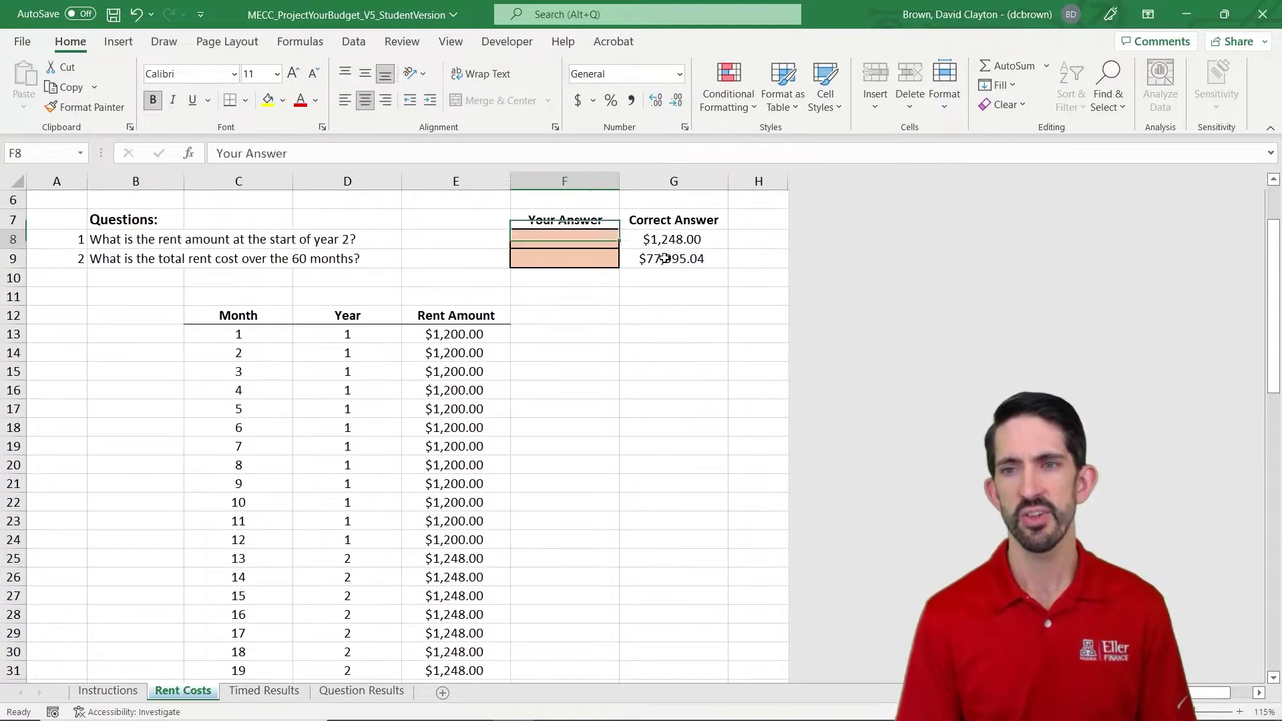
pyautogui.write('=')
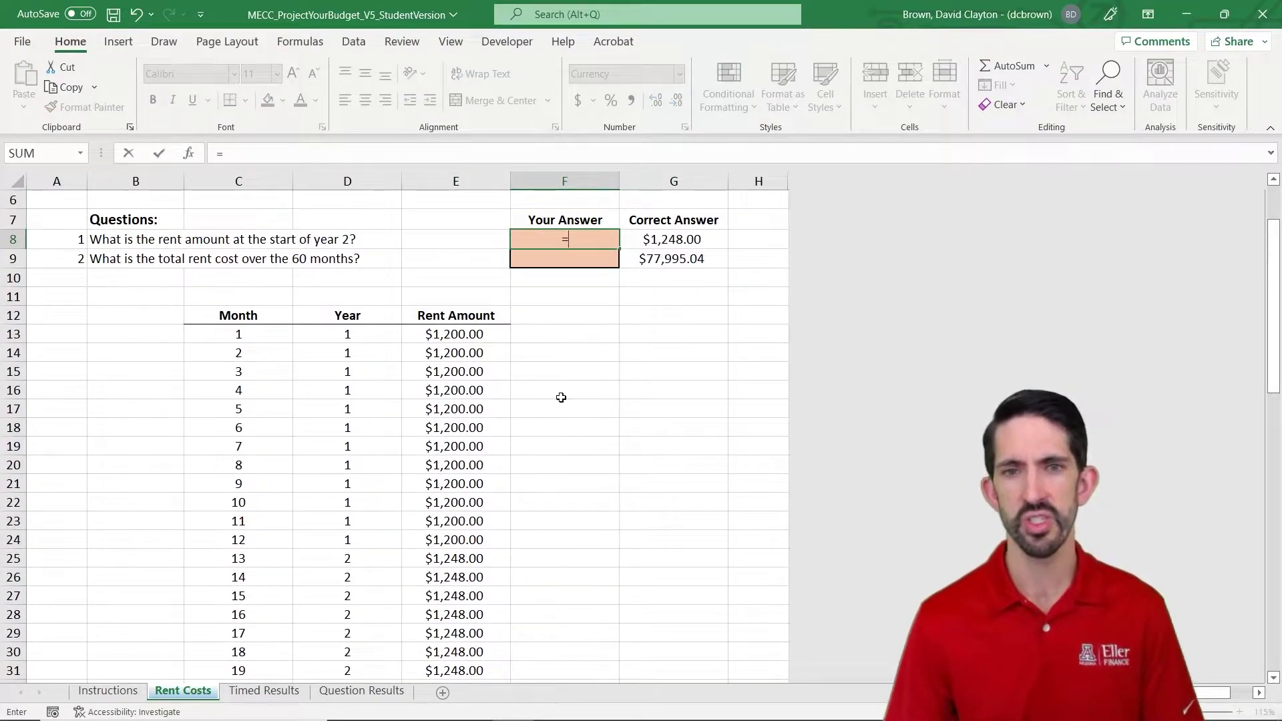
pyautogui.click(462, 560)
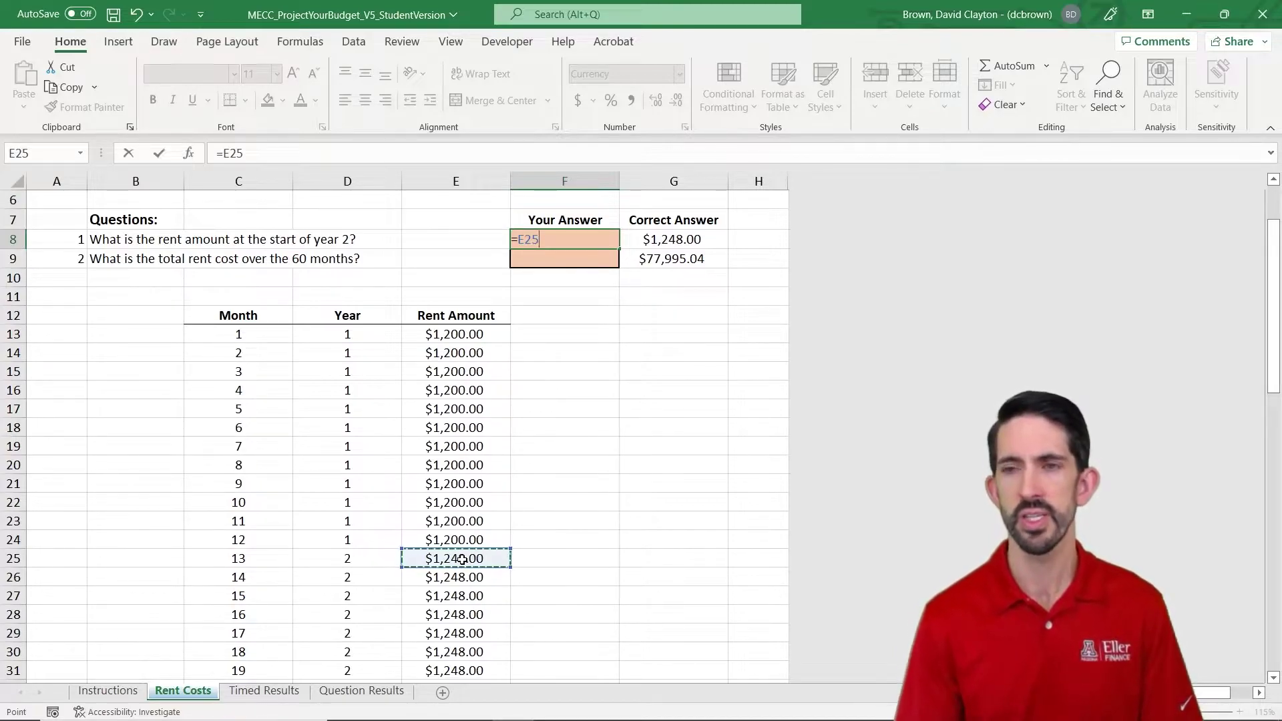
pyautogui.press('Return')
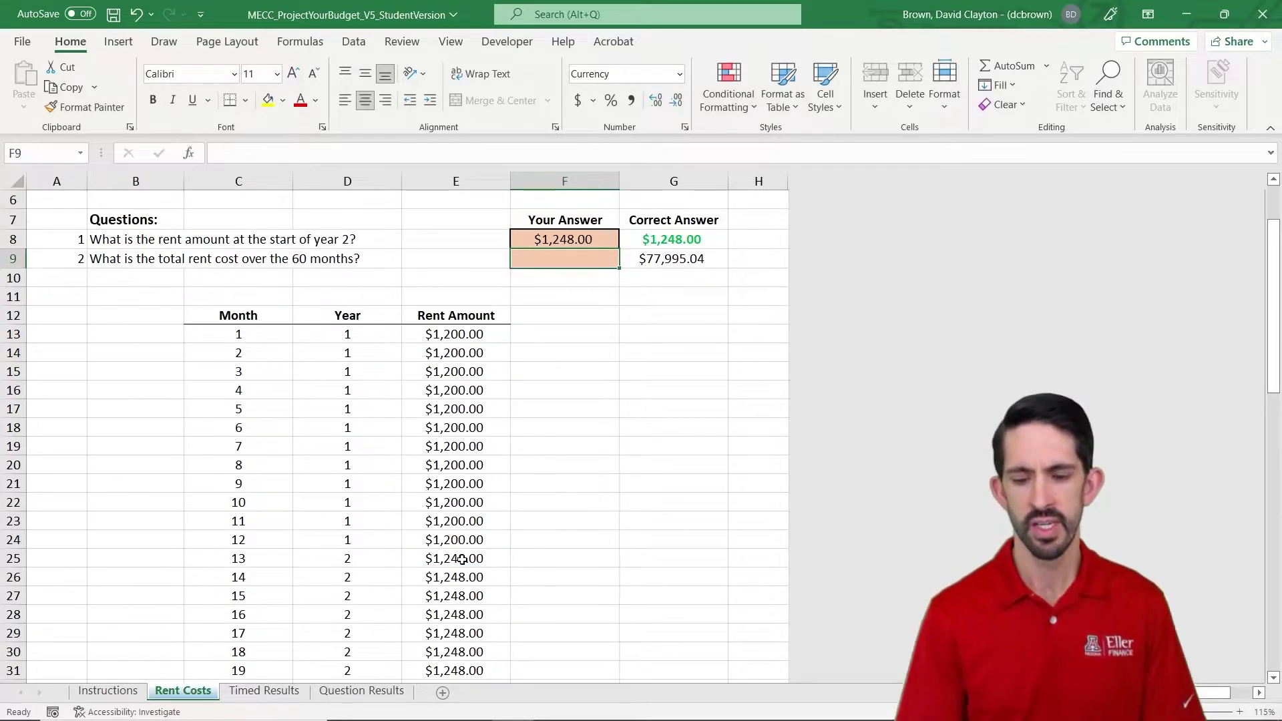
# Answer the total rent question in F9 with =SUM(E13:E72), giving $71,815.75
pyautogui.write('=sum(')
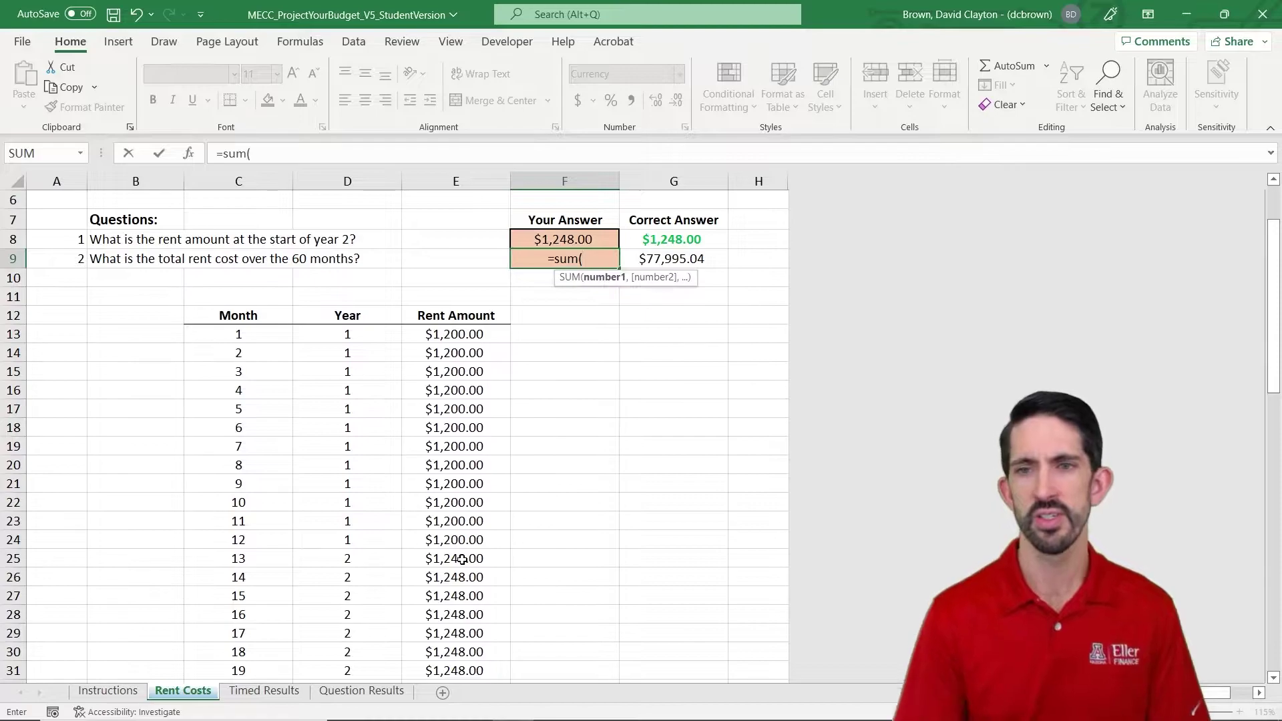
pyautogui.press('Left')
pyautogui.press('Down')
pyautogui.press('Down')
pyautogui.press('Down')
pyautogui.press('Down')
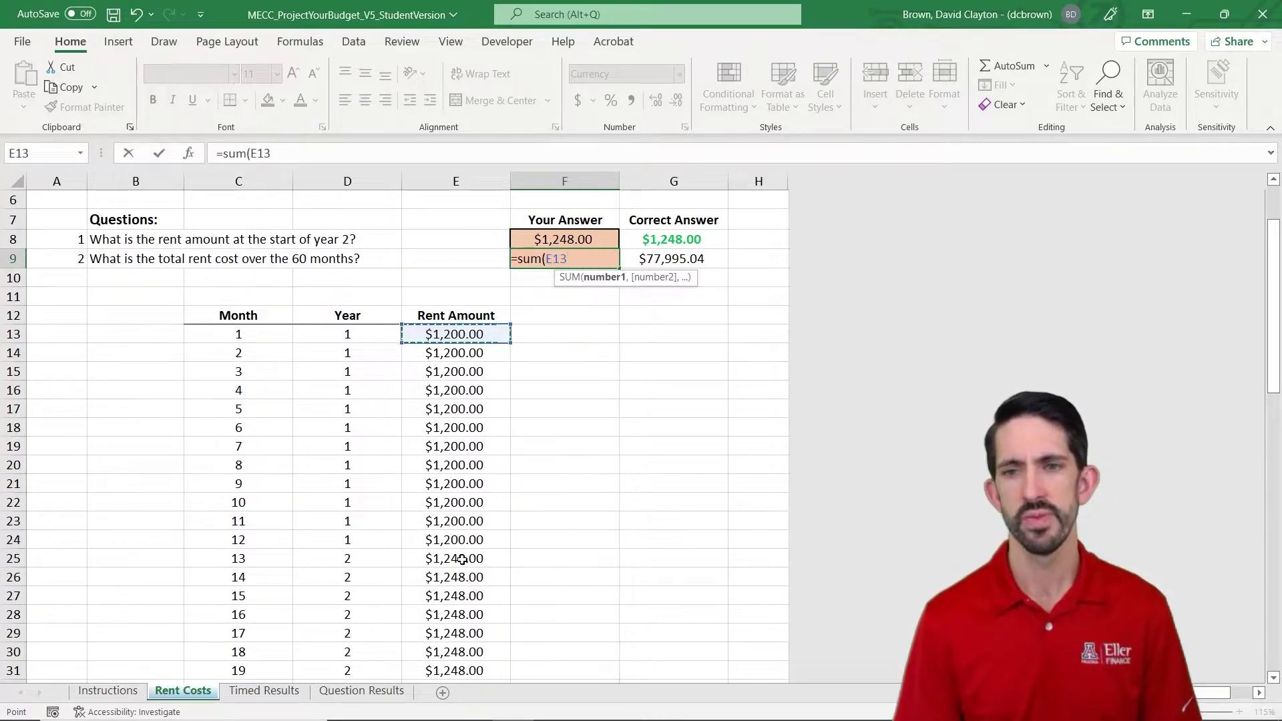
pyautogui.hotkey('ctrl', 'shift', 'Down')
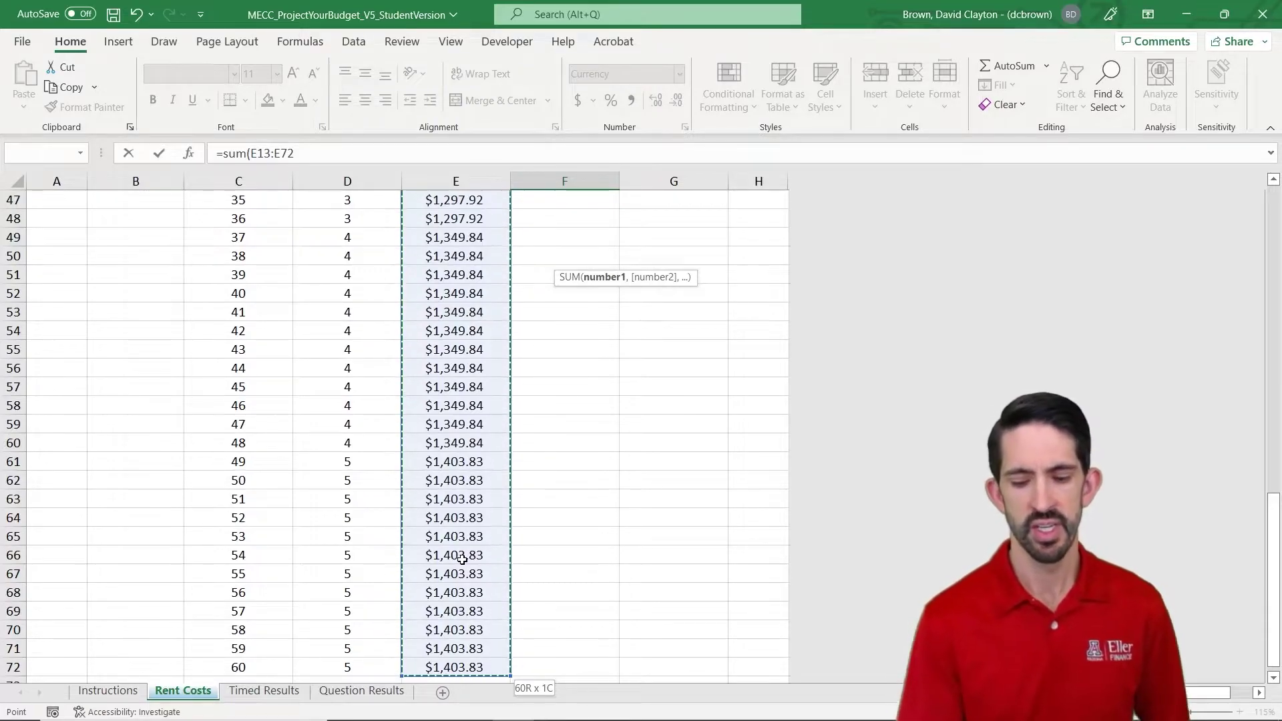
pyautogui.write(')')
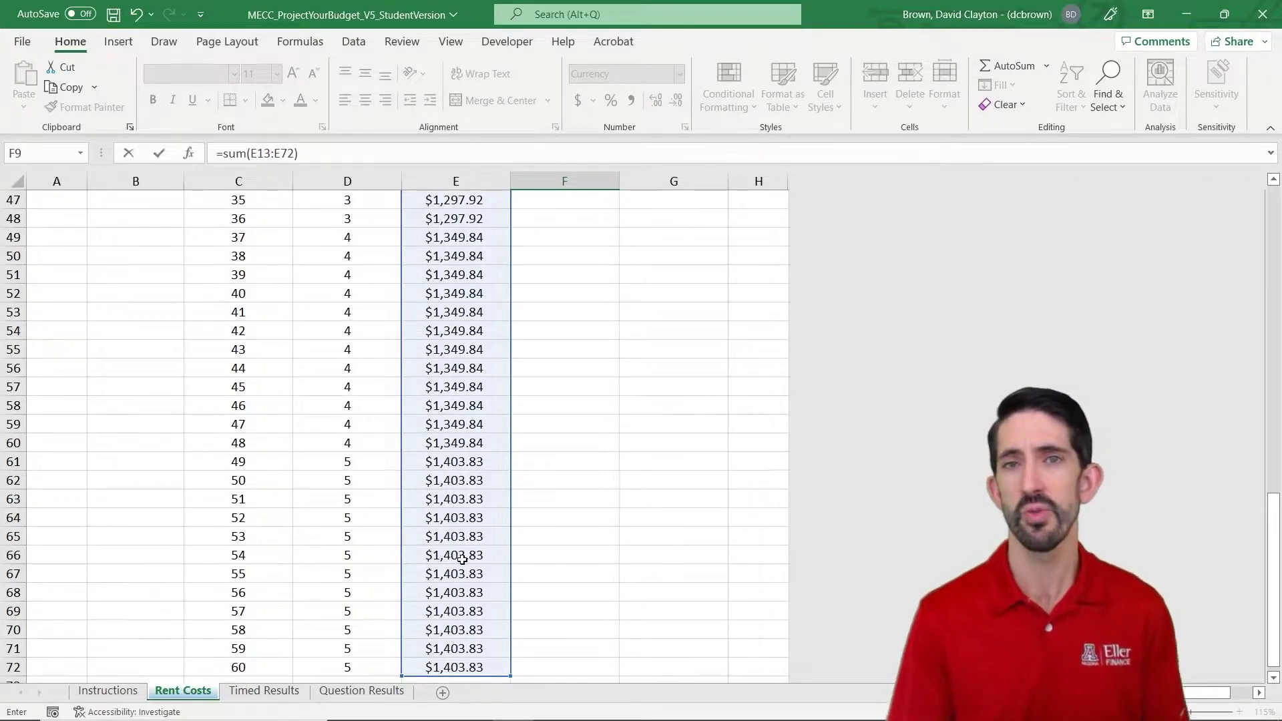
pyautogui.press('Return')
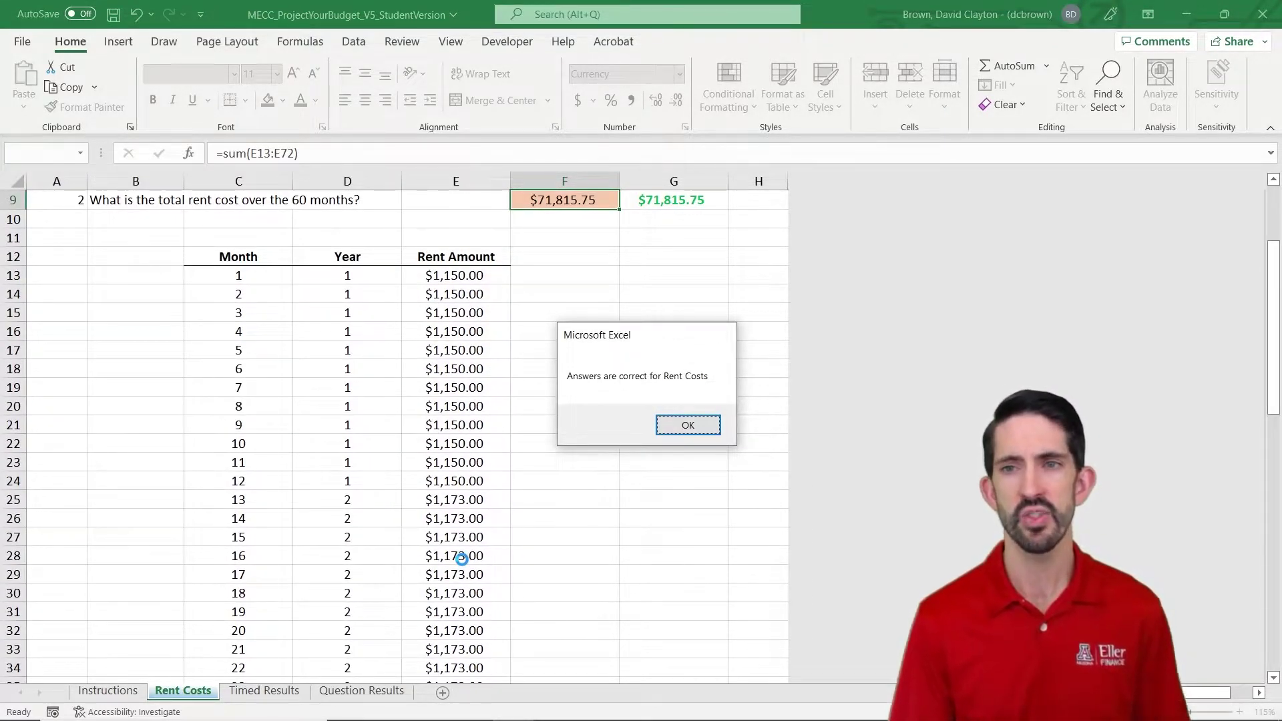
# Close the 'Answers are correct for Rent Costs' message and return to the Rent Increase Rate cell
pyautogui.press('Return')
pyautogui.click(478, 374)
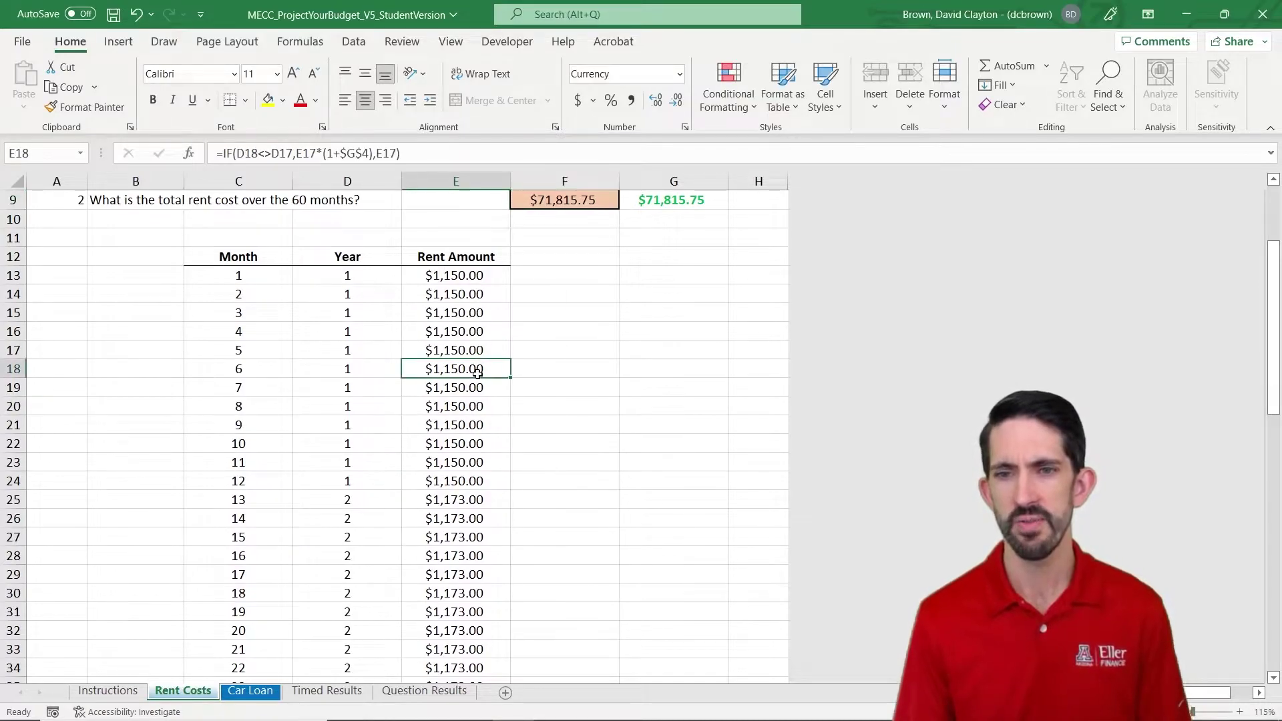
pyautogui.hotkey('ctrl', 'Up')
pyautogui.hotkey('ctrl', 'Up')
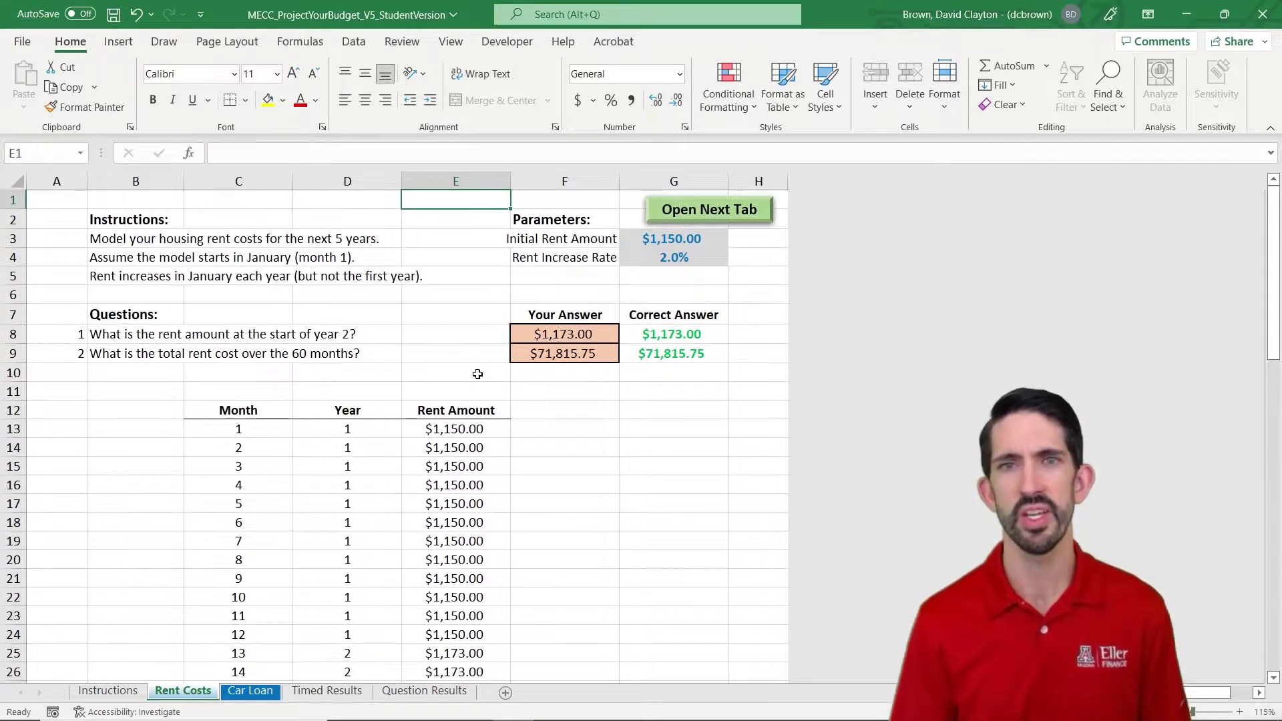
pyautogui.press('Down')
pyautogui.press('Right')
pyautogui.press('Down')
pyautogui.press('Right')
pyautogui.press('Down')
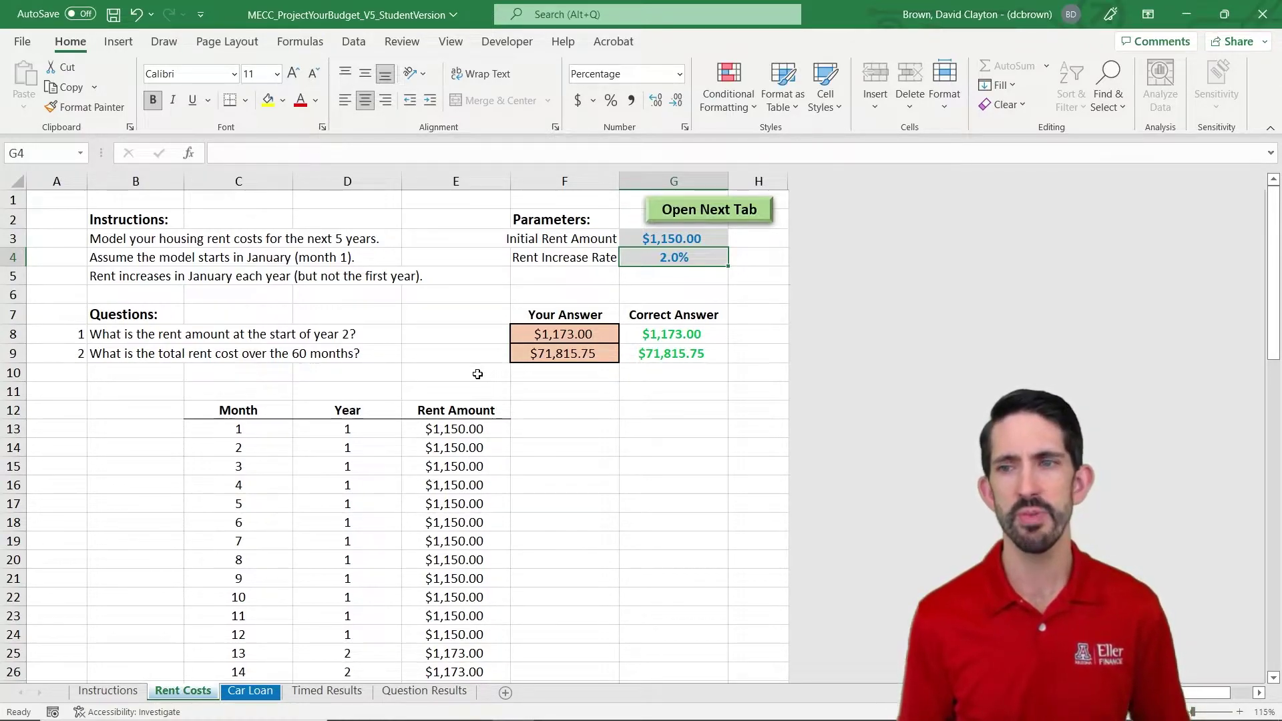
# Go to the Car Loan sheet and number months 1 to 60 with =SEQUENCE(60) in C19
pyautogui.click(688, 221)
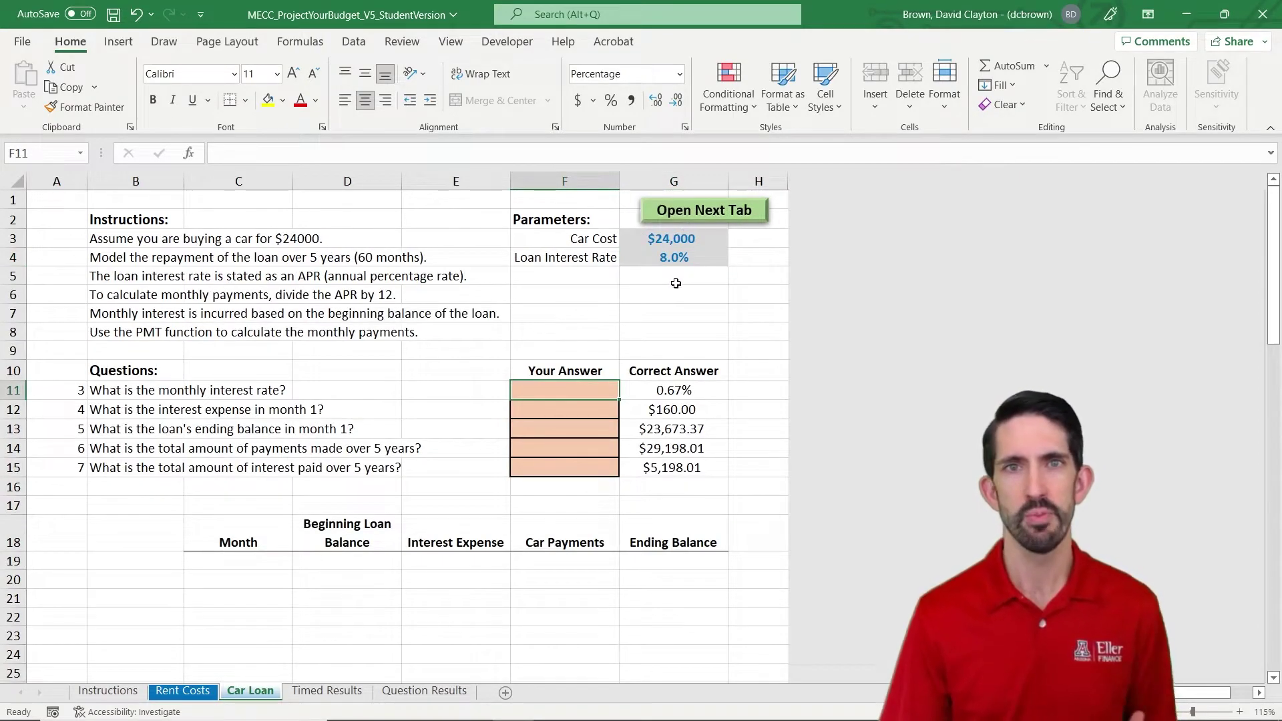
pyautogui.click(265, 565)
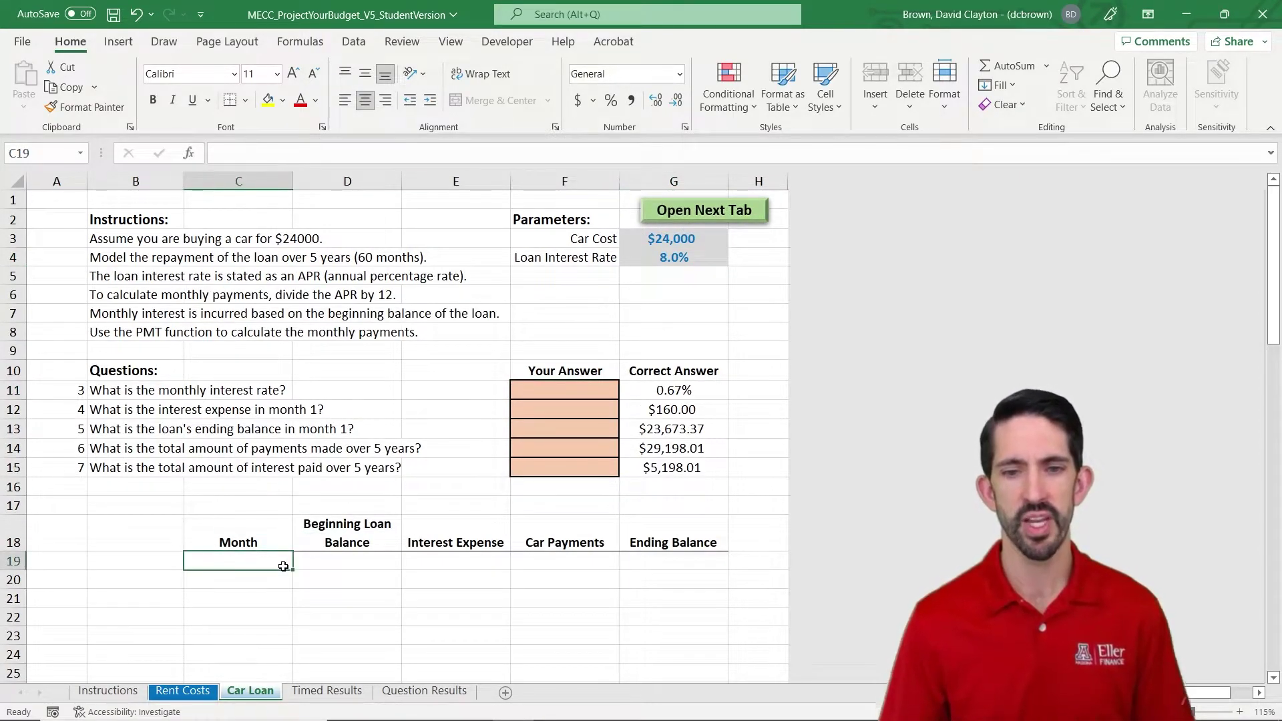
pyautogui.write('=sequence')
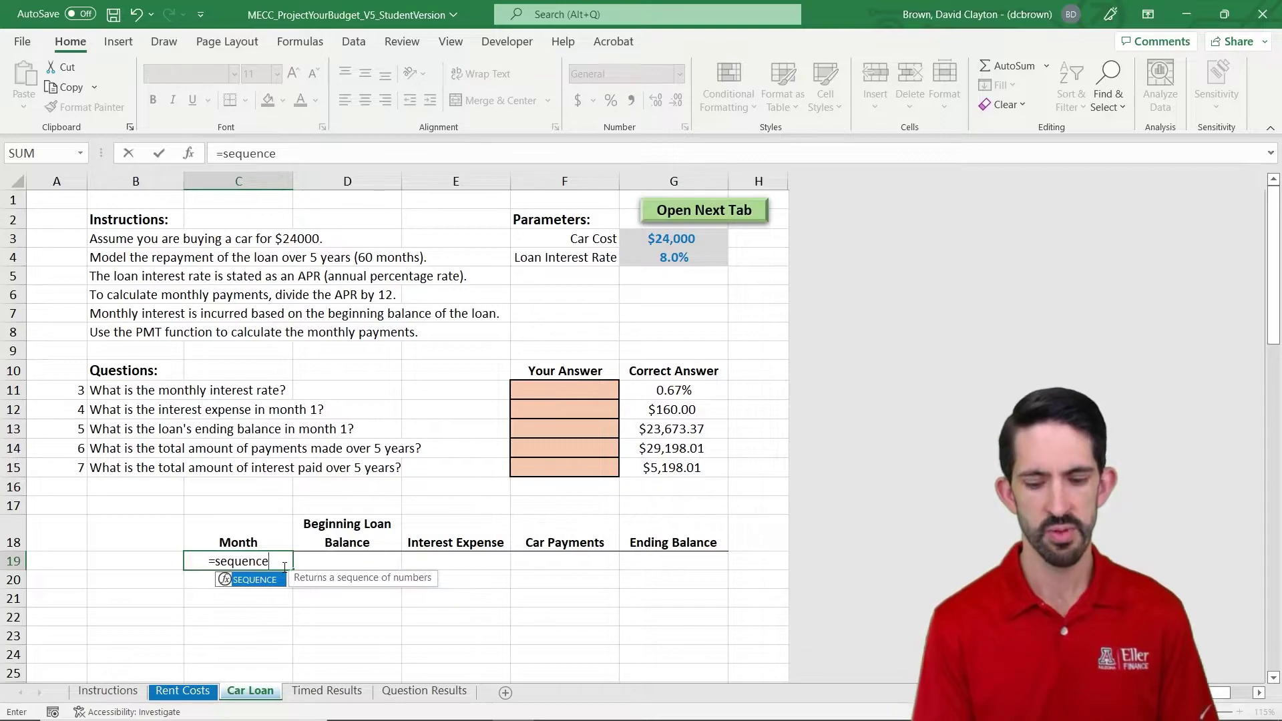
pyautogui.write('(60)')
pyautogui.press('Return')
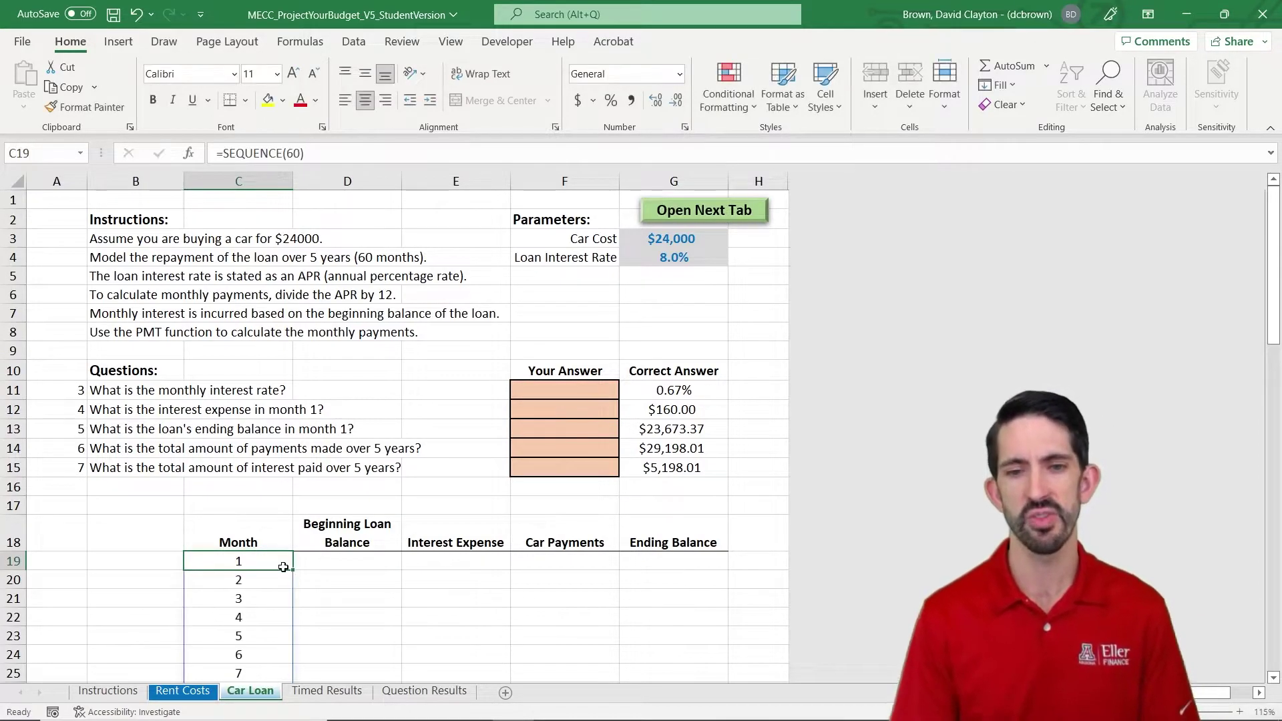
# Set month 1's beginning loan balance in D19 to =$G$3, the $24,000.00 car cost
pyautogui.press('Right')
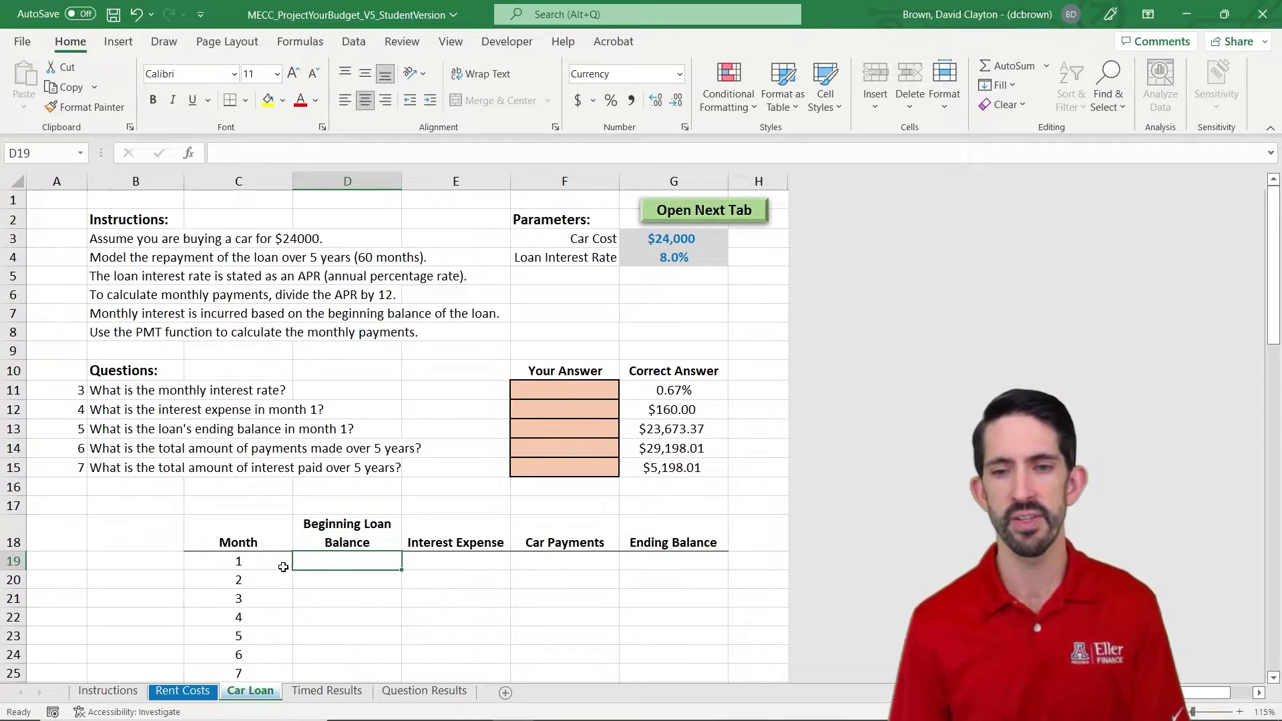
pyautogui.write('=')
pyautogui.click(678, 243)
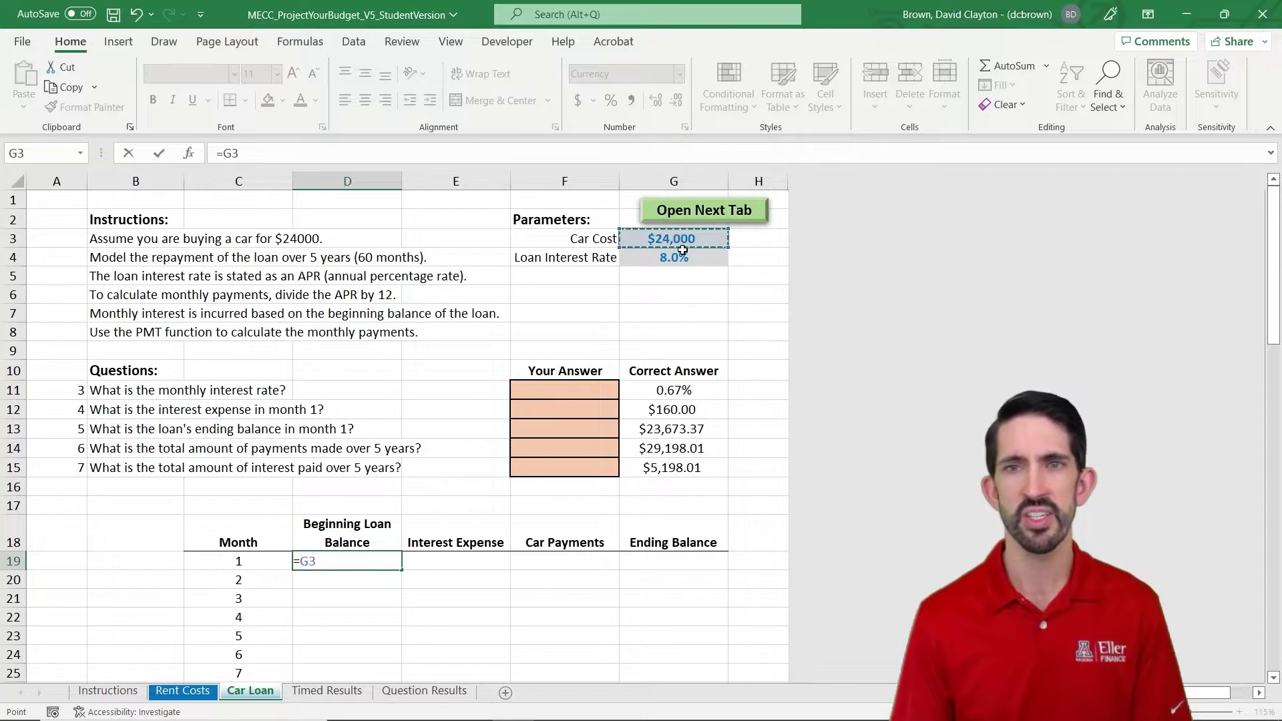
pyautogui.press('F4')
pyautogui.hotkey('ctrl', 'Return')
pyautogui.press('Right')
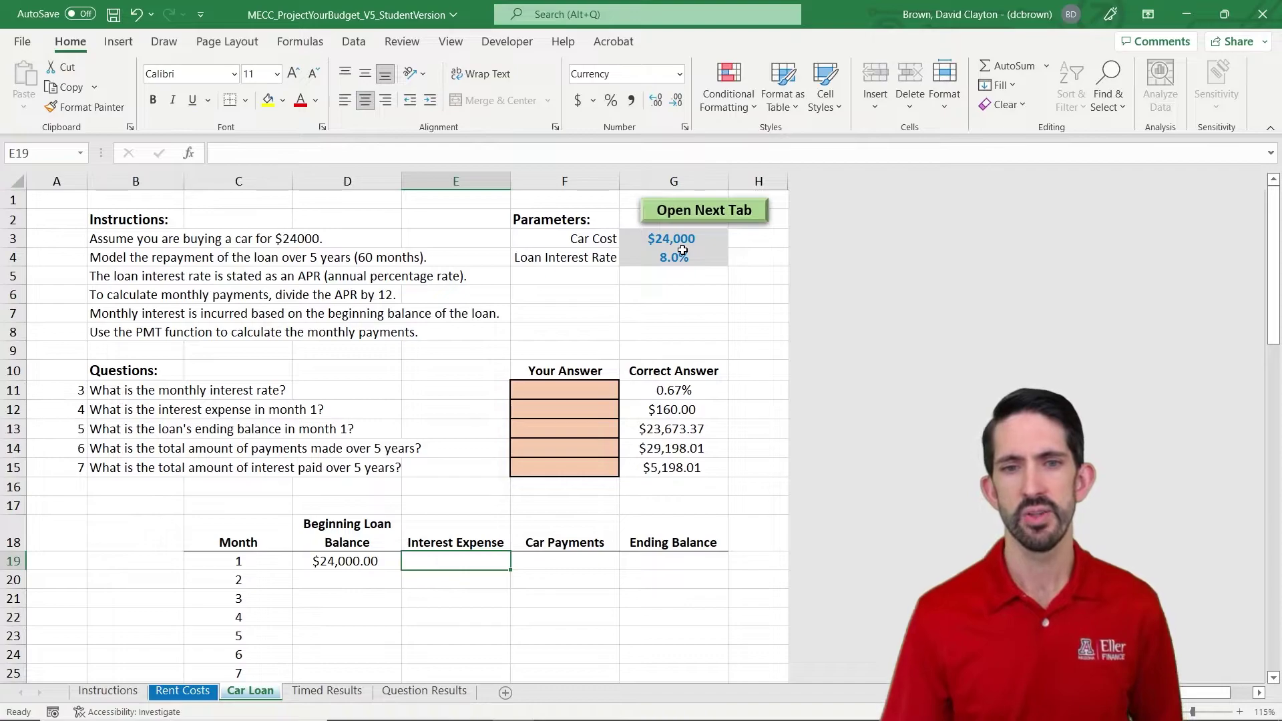
# Answer the monthly interest rate in F11 with =G4/12, giving 0.67%
pyautogui.click(592, 393)
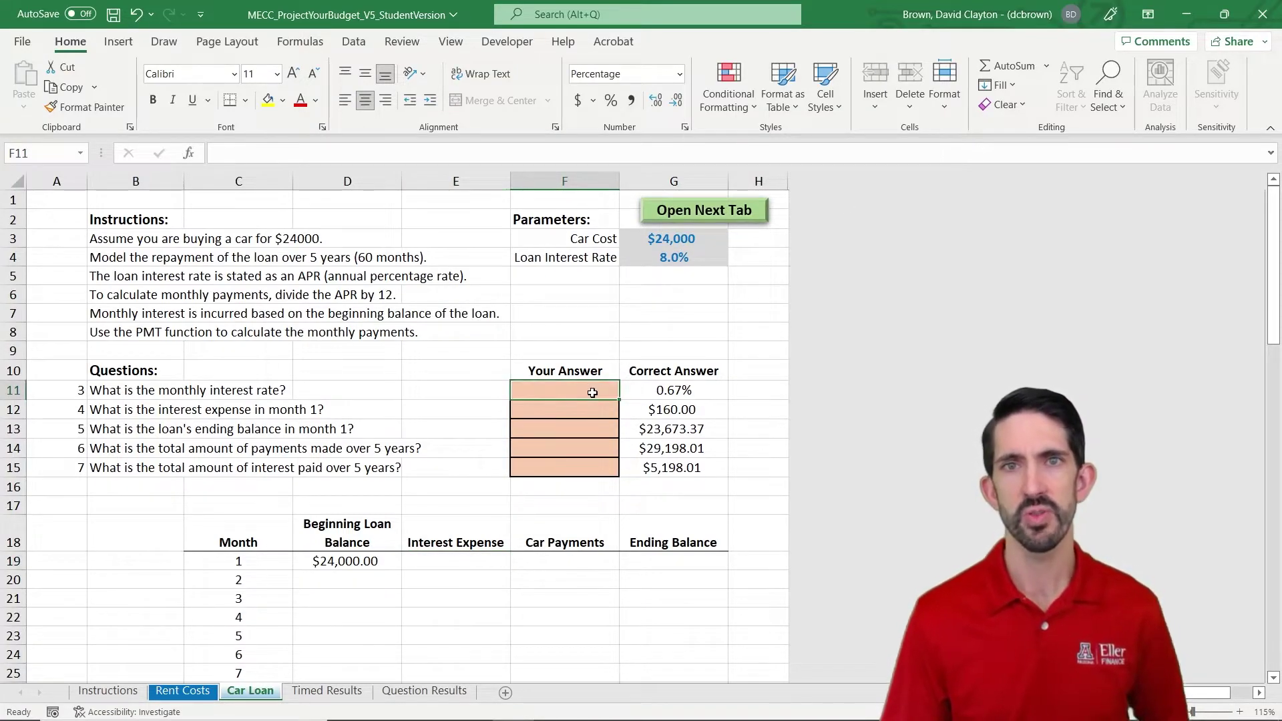
pyautogui.write('=')
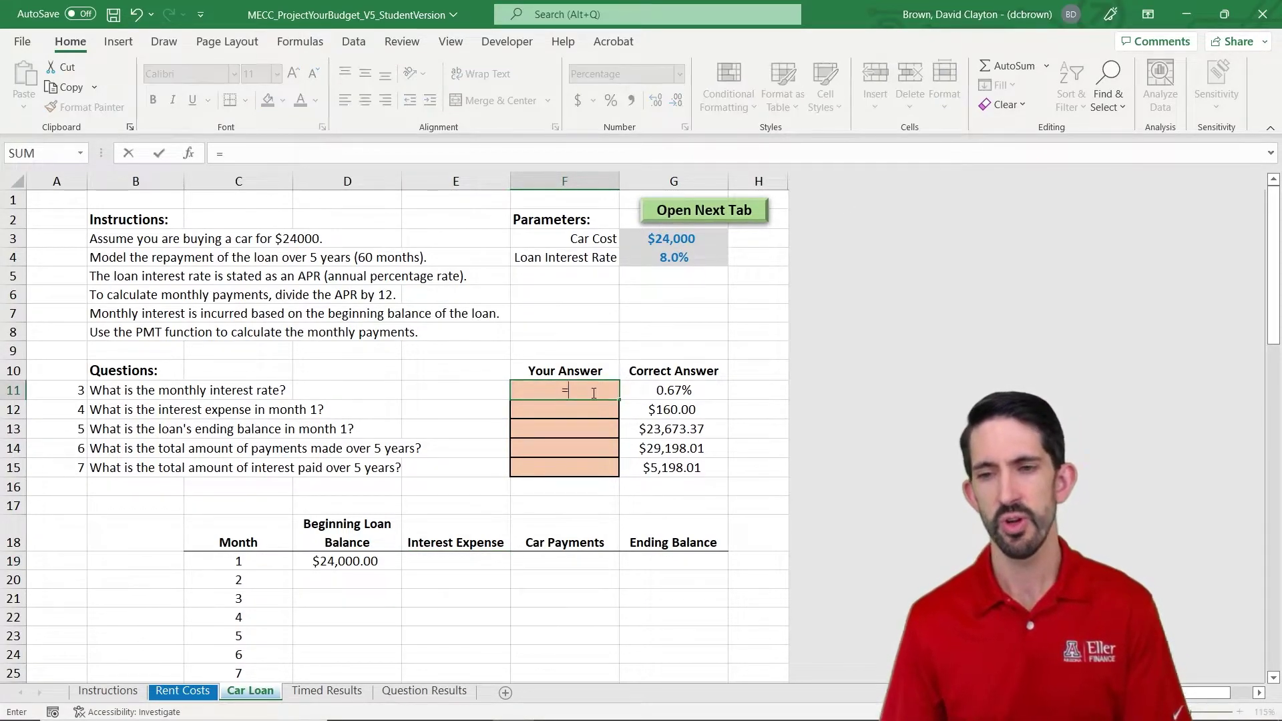
pyautogui.click(682, 260)
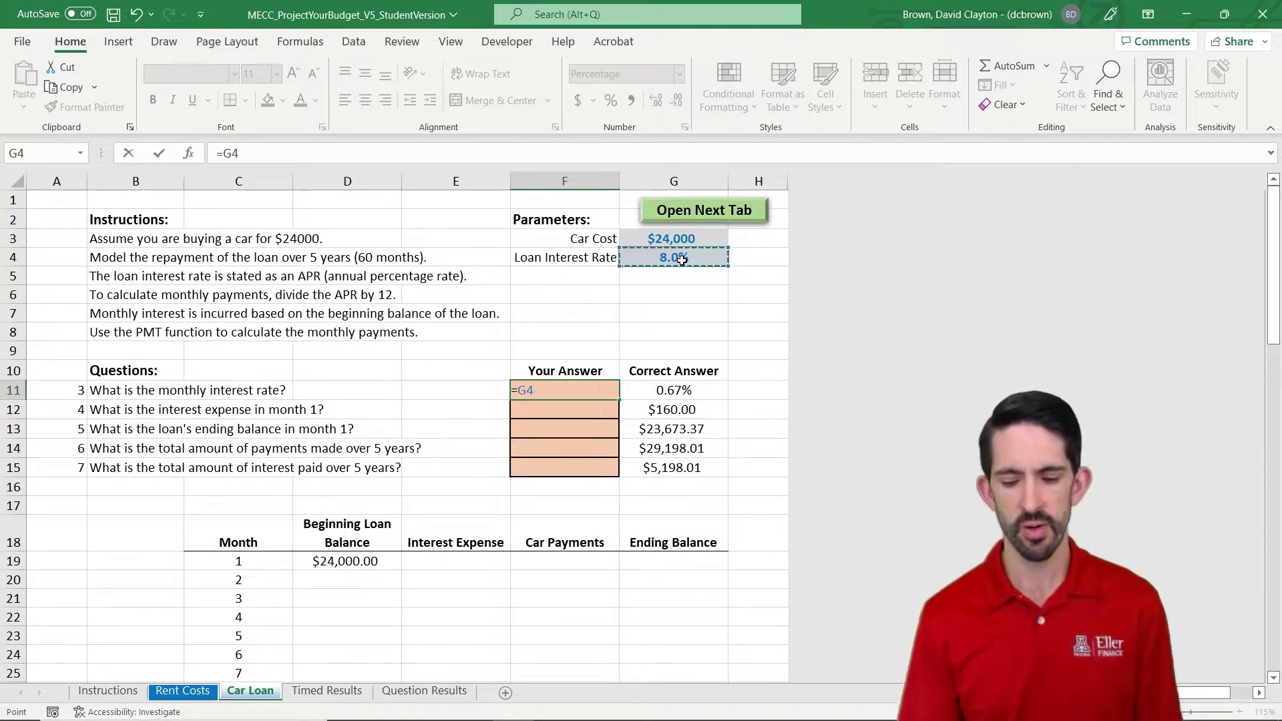
pyautogui.write('/12')
pyautogui.hotkey('ctrl', 'Return')
pyautogui.press('Down')
pyautogui.press('Up')
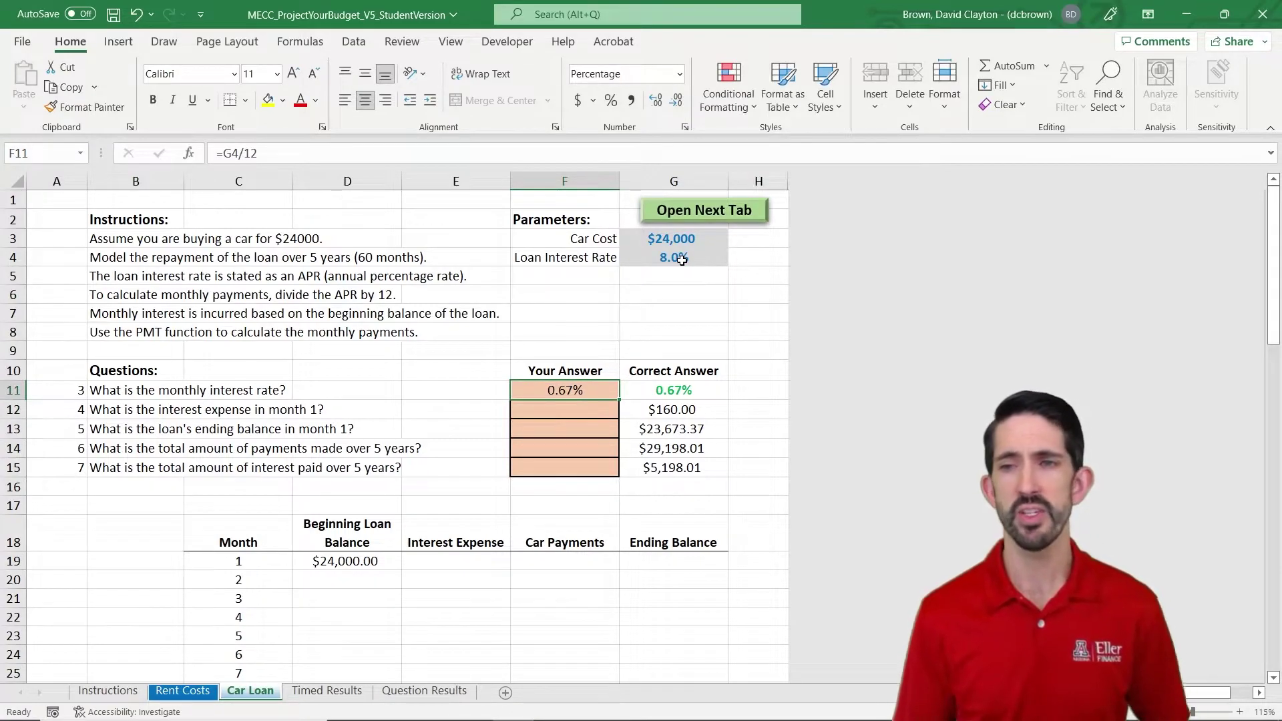
pyautogui.click(487, 561)
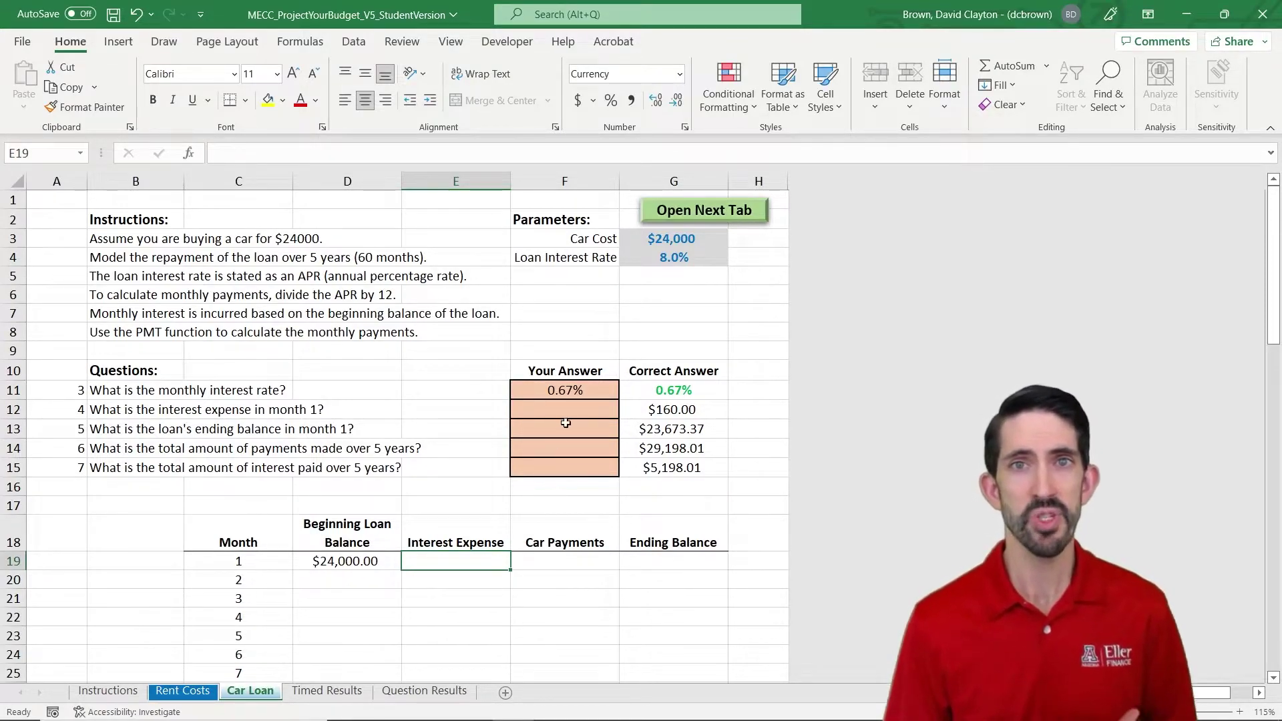
pyautogui.click(568, 394)
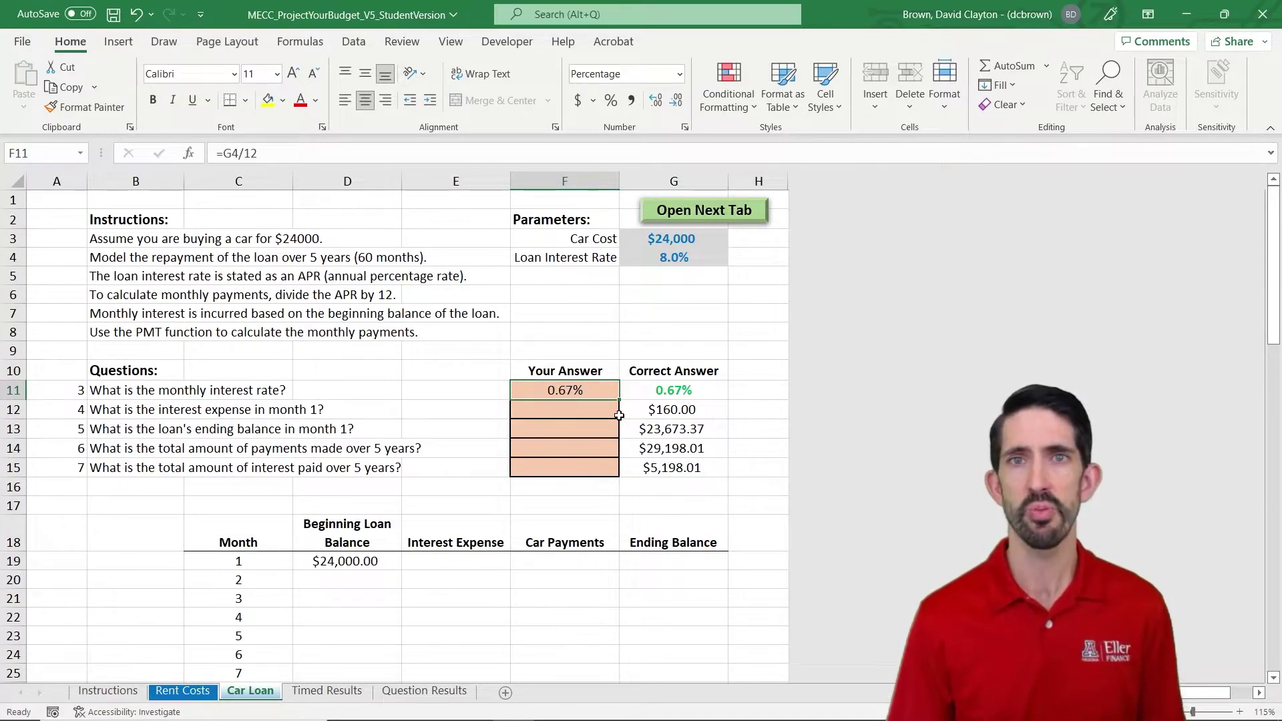
# Enter =D19*$F$11 in E19 for month 1 interest expense of $160.00
pyautogui.click(481, 560)
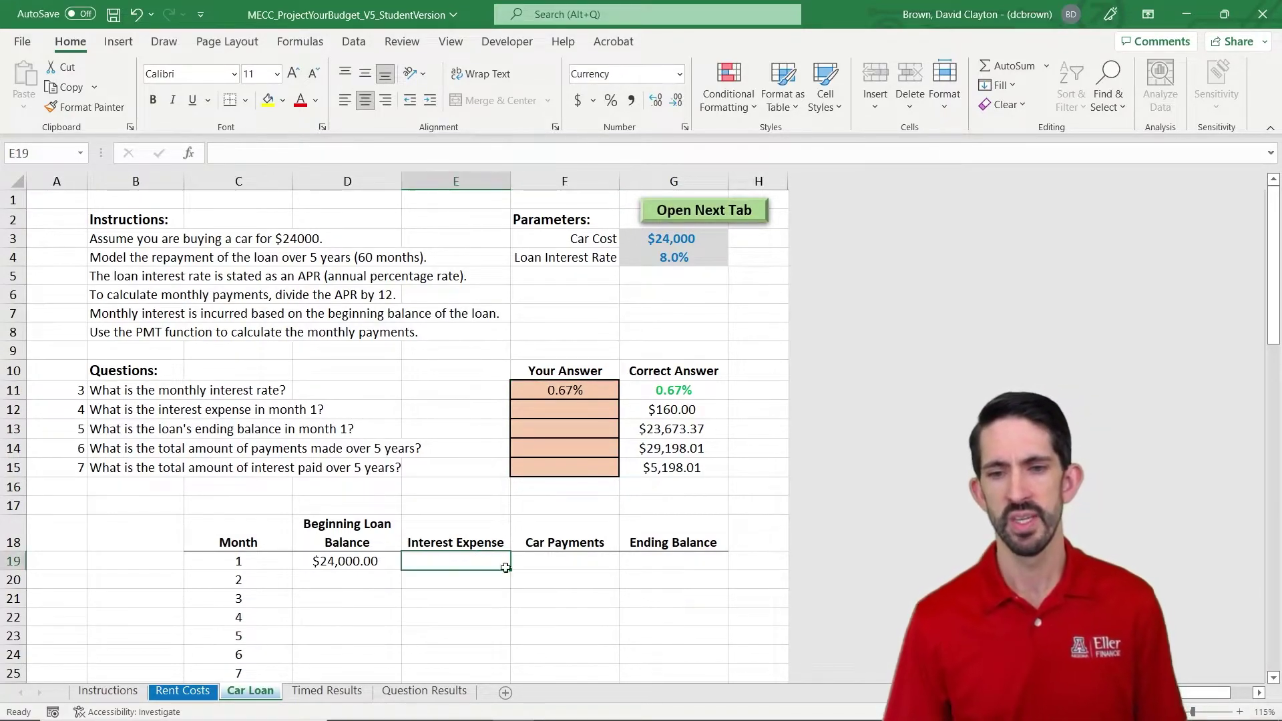
pyautogui.write('=')
pyautogui.press('Left')
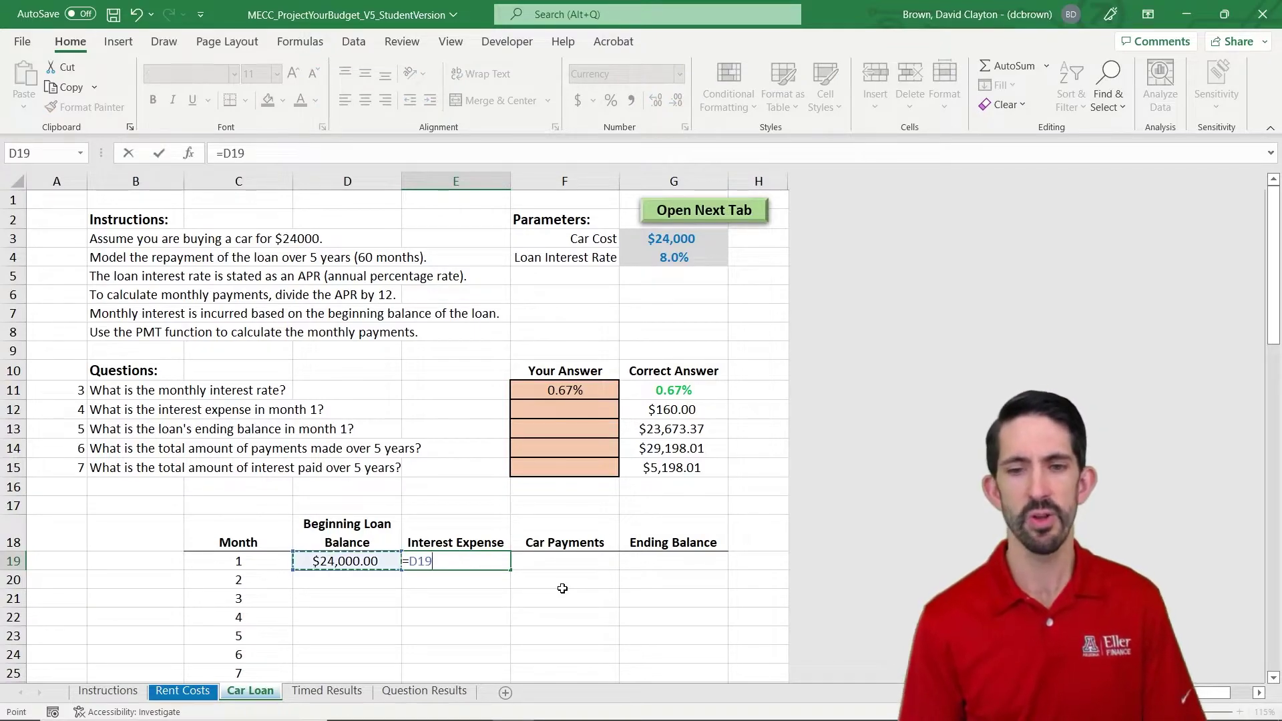
pyautogui.write('*')
pyautogui.press('Right')
pyautogui.press('Up')
pyautogui.press('Up')
pyautogui.press('Up')
pyautogui.press('Up')
pyautogui.press('Up')
pyautogui.press('Up')
pyautogui.press('Up')
pyautogui.press('Up')
pyautogui.press('F4')
pyautogui.hotkey('ctrl', 'Return')
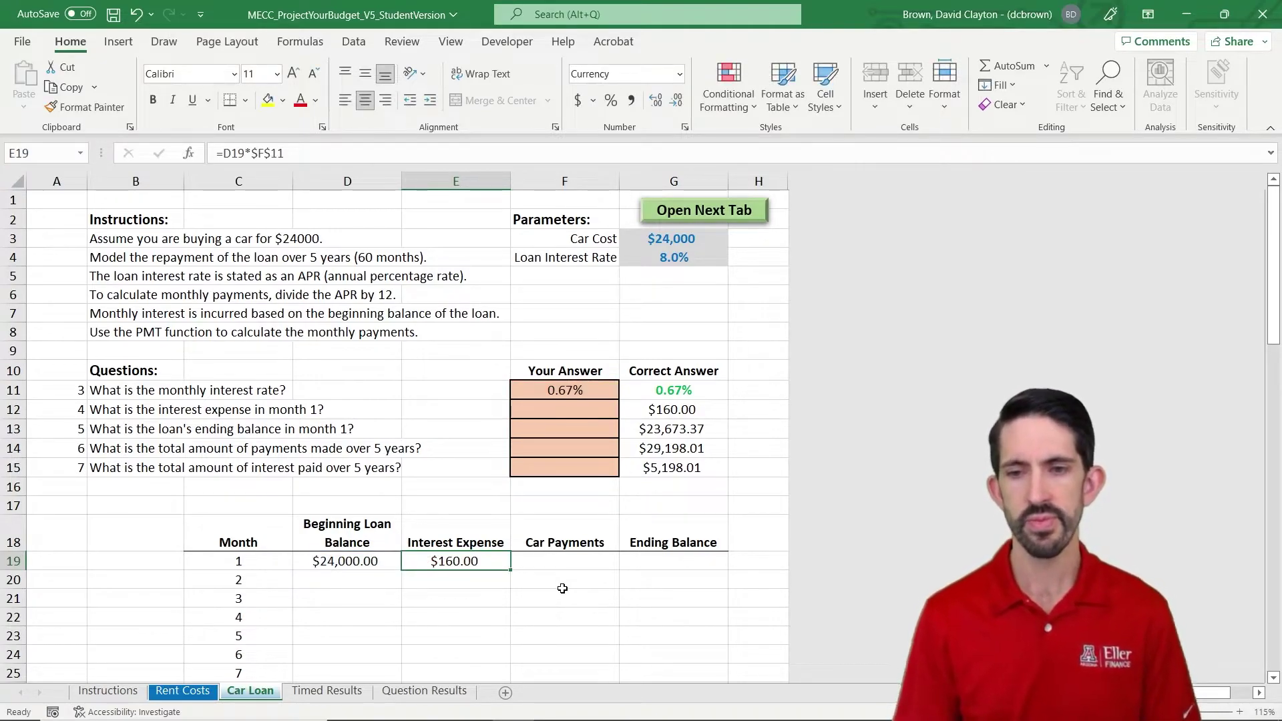
pyautogui.press('Right')
pyautogui.write('=')
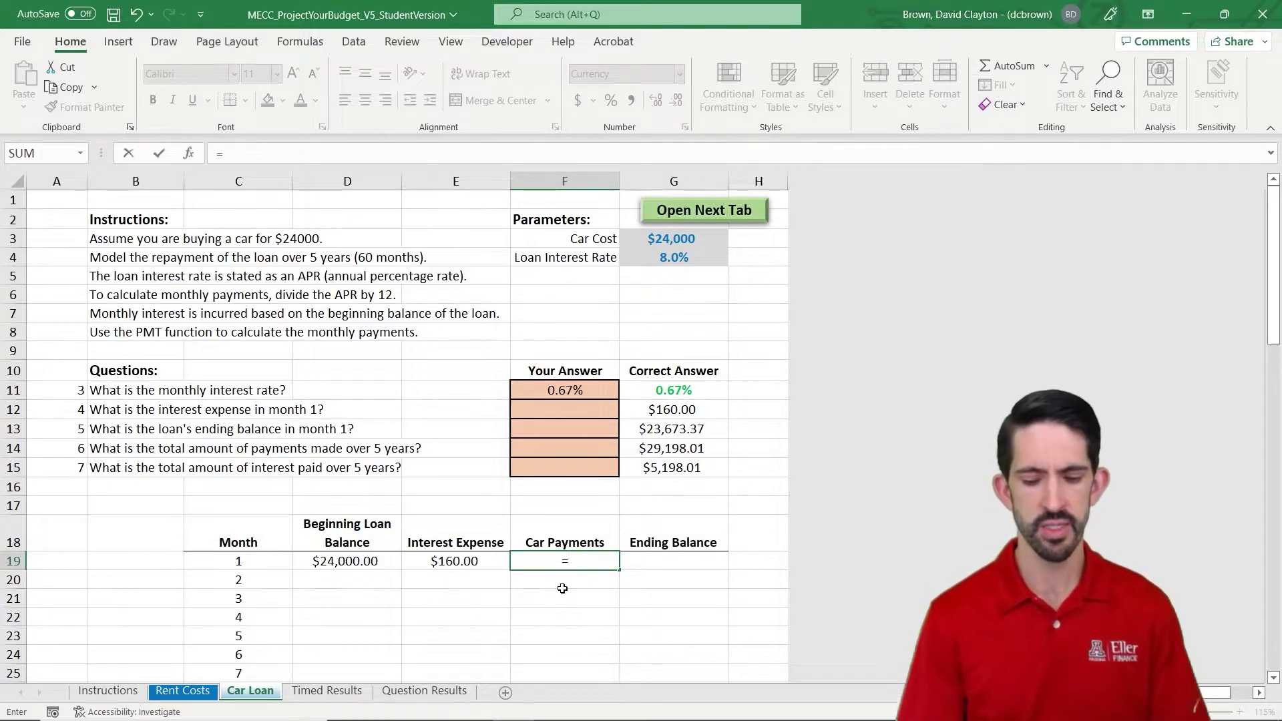
# Enter =PMT(F11,60,-$D$19) in F19 for a $486.63 month 1 car payment
pyautogui.write('pmt')
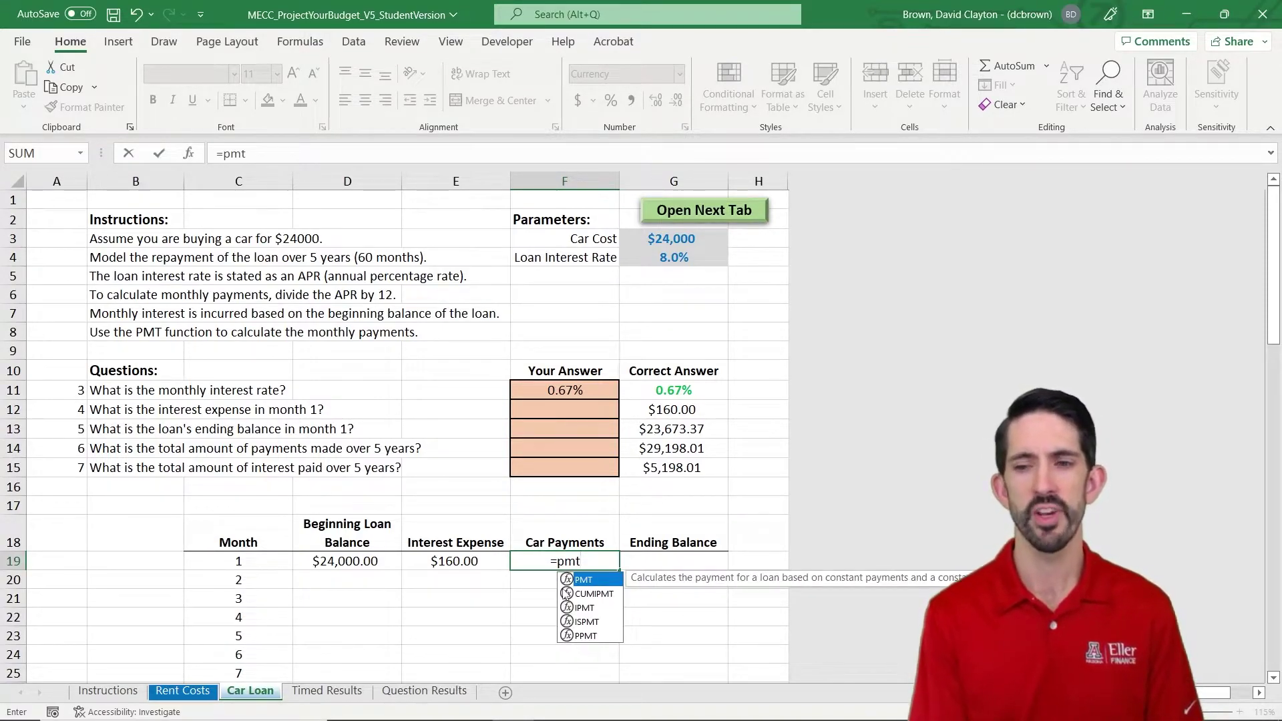
pyautogui.write('(')
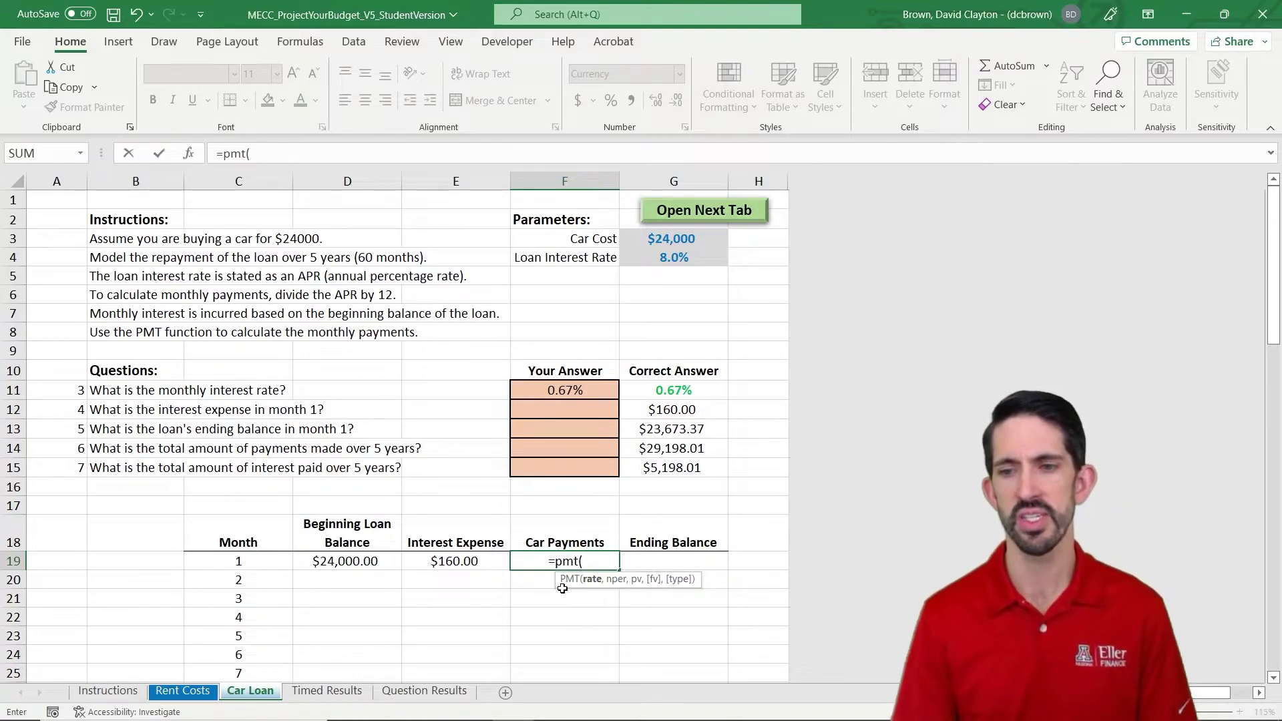
pyautogui.press('Up')
pyautogui.hotkey('ctrl', 'Up')
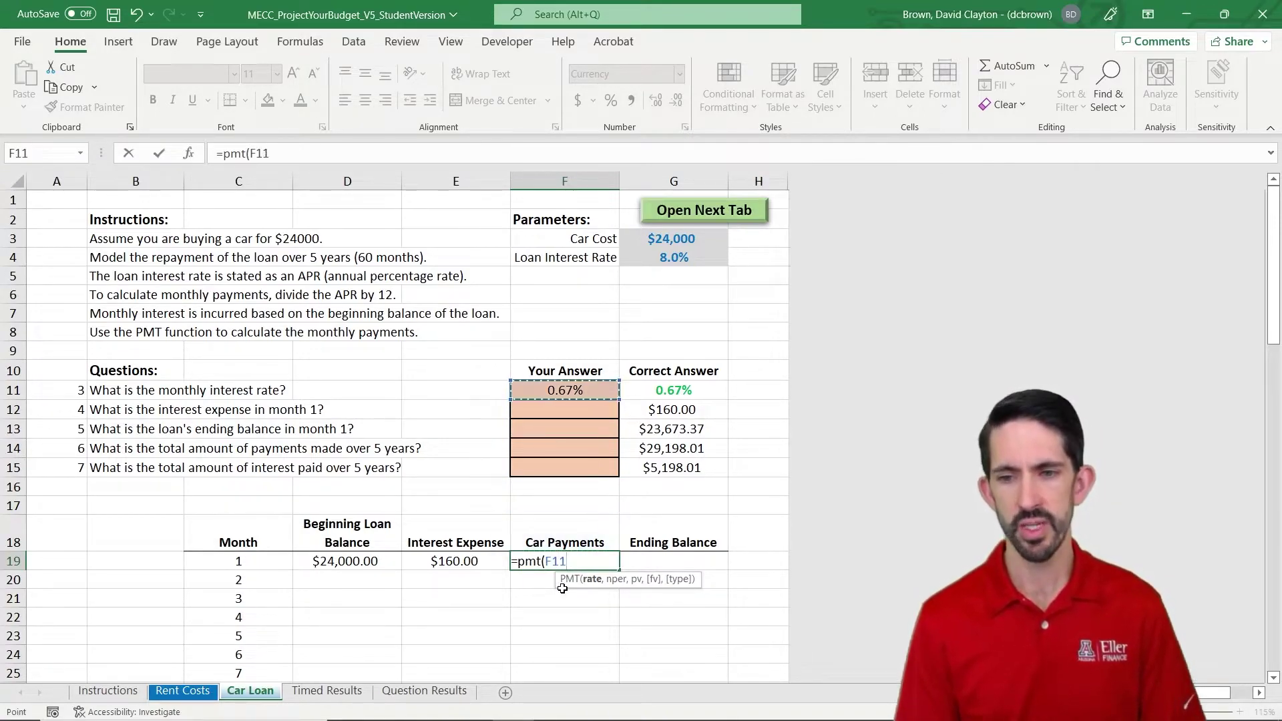
pyautogui.write(',60')
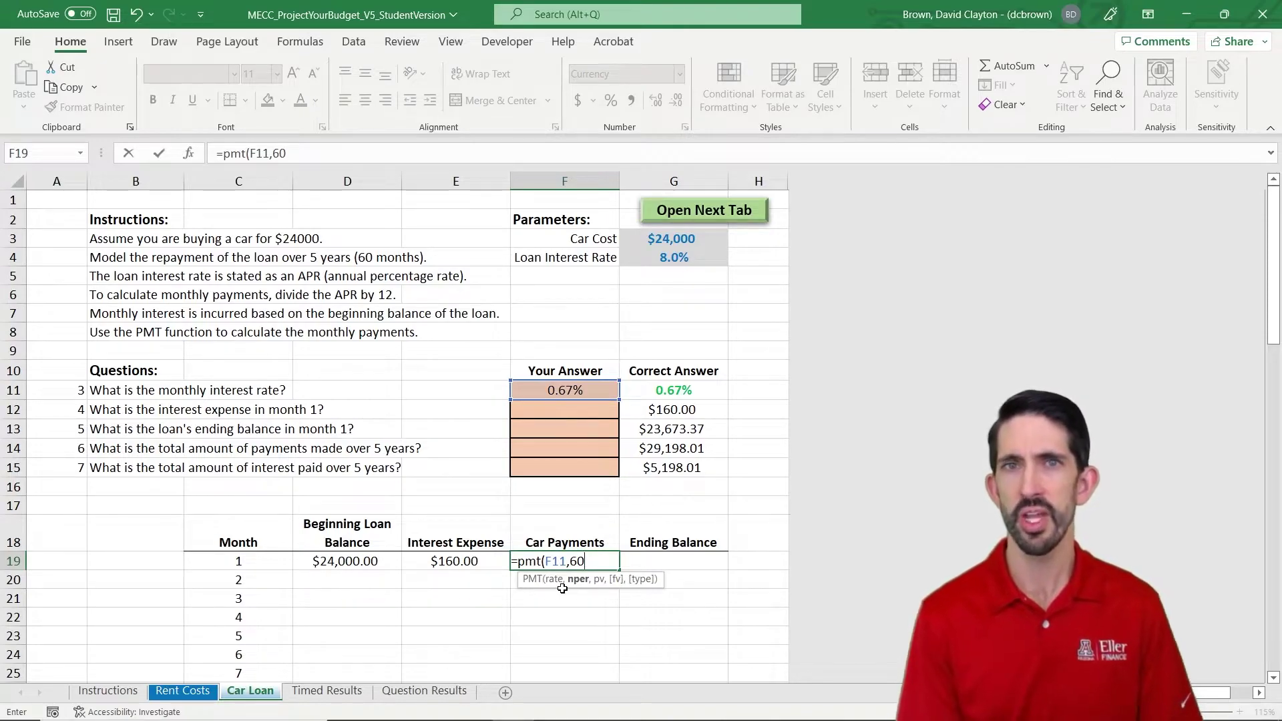
pyautogui.write(',')
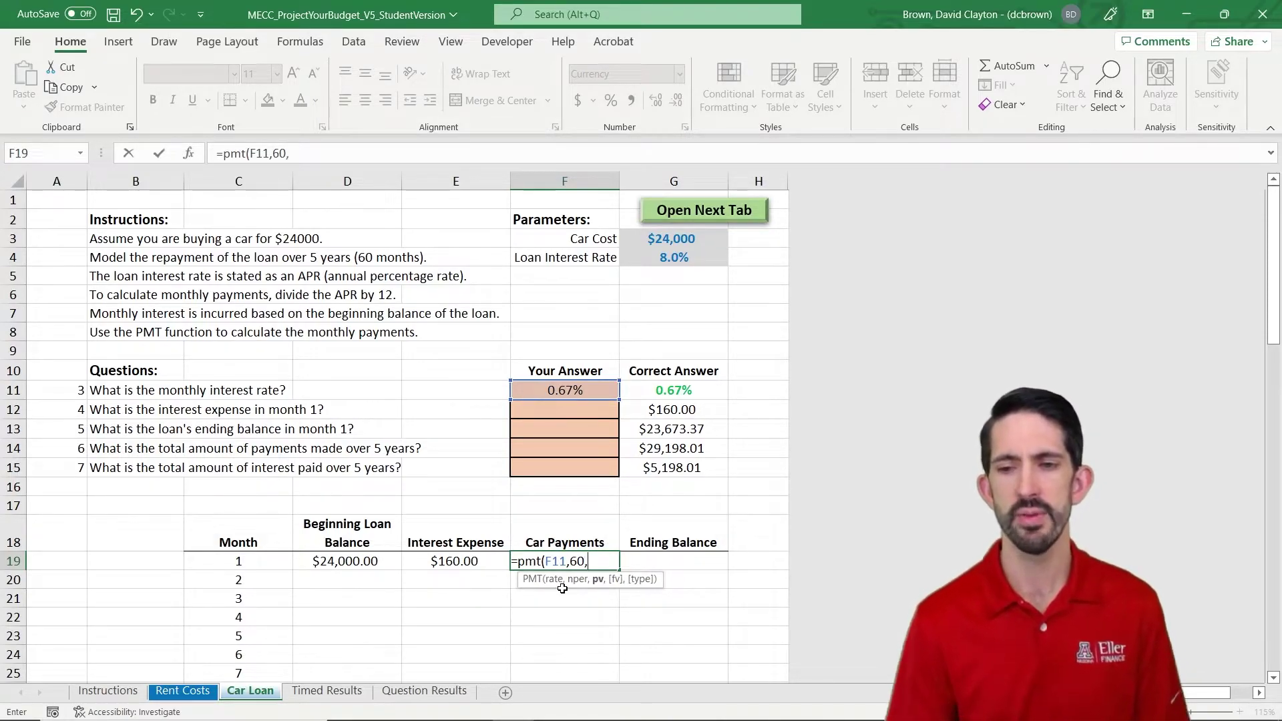
pyautogui.write('-')
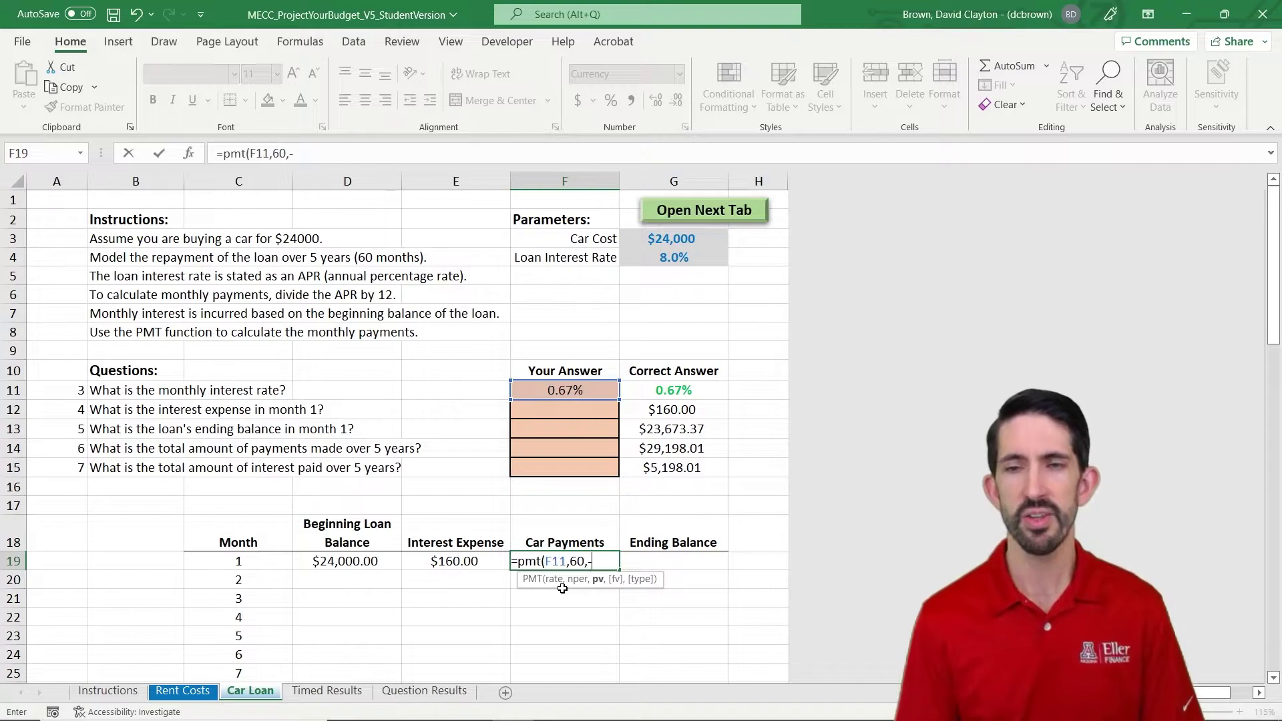
pyautogui.press('Left')
pyautogui.press('Left')
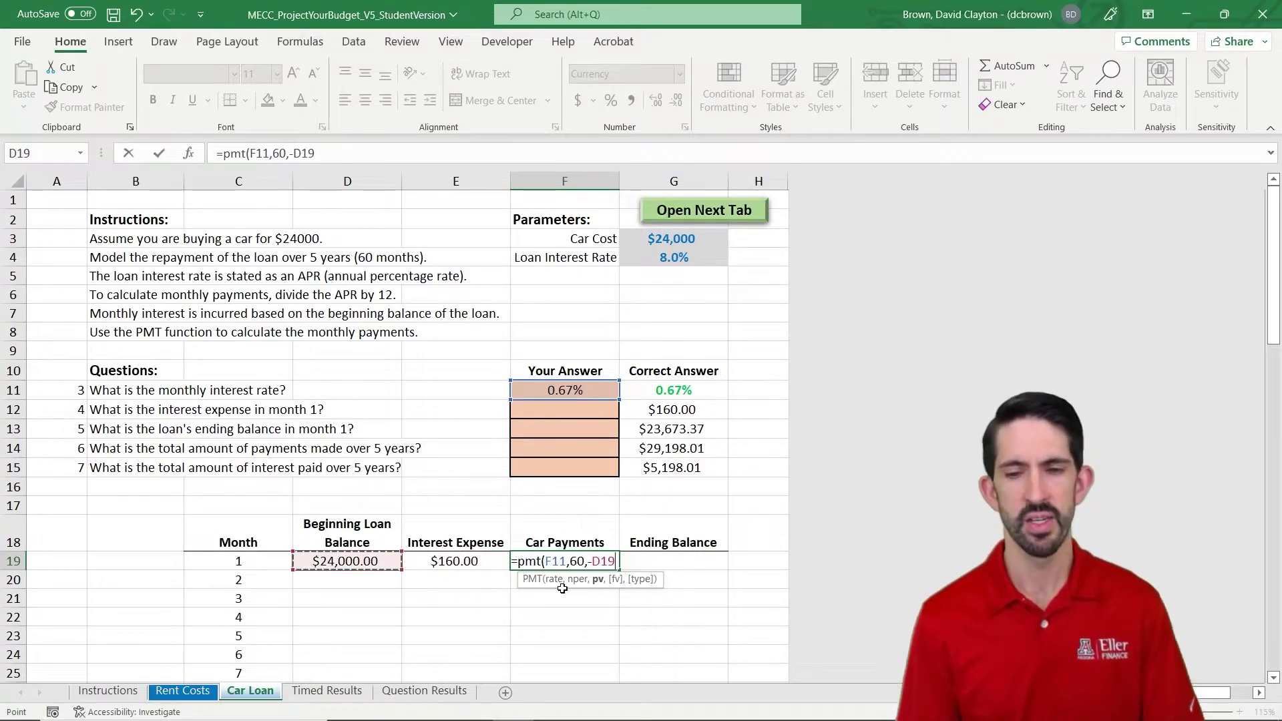
pyautogui.press('F4')
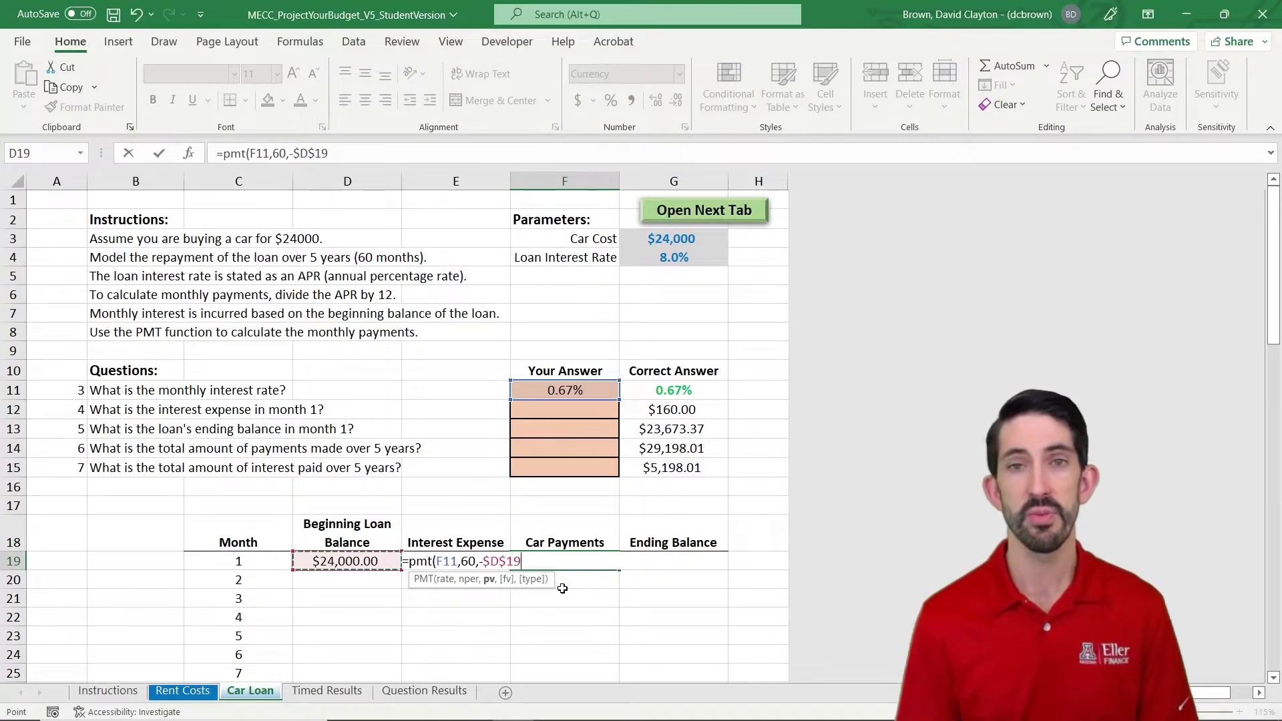
pyautogui.write(')')
pyautogui.press('Return')
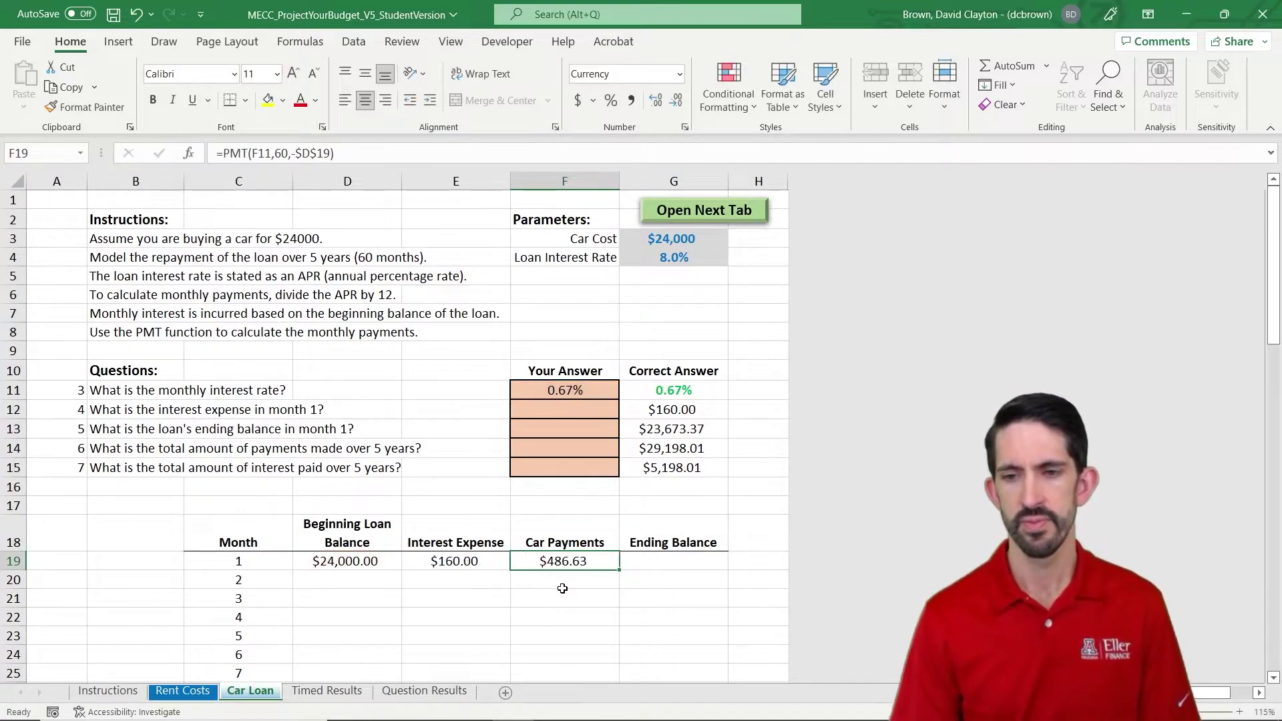
pyautogui.press('Up')
pyautogui.press('Up')
pyautogui.press('Down')
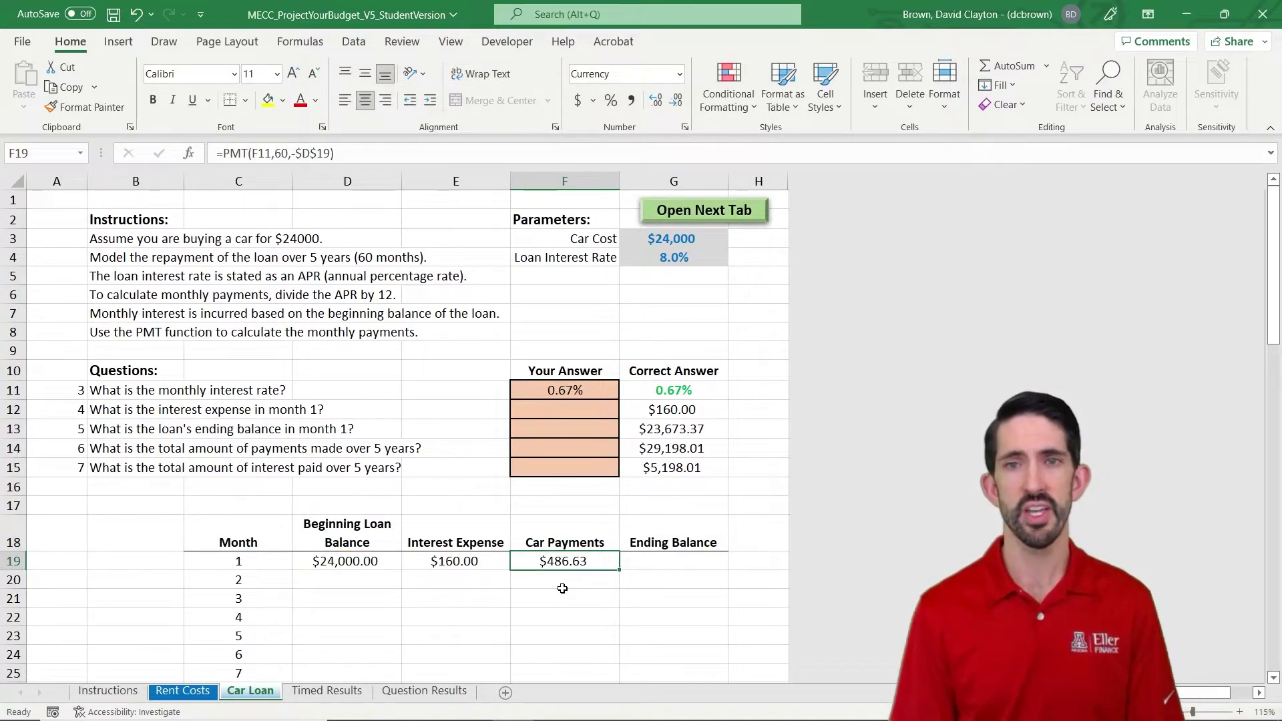
pyautogui.press('Right')
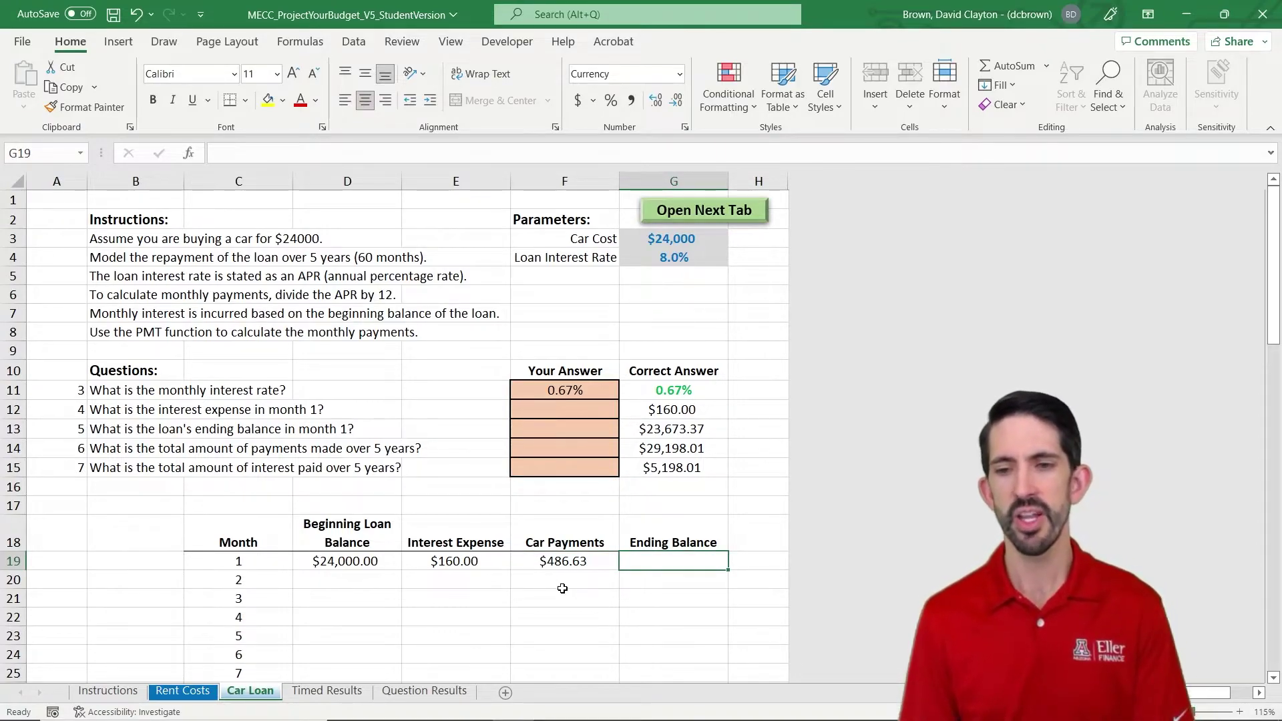
# Compute month 1's ending balance in G19 as =D19+E19-F19, giving $23,673.37
pyautogui.write('=')
pyautogui.press('Left')
pyautogui.press('Left')
pyautogui.press('Left')
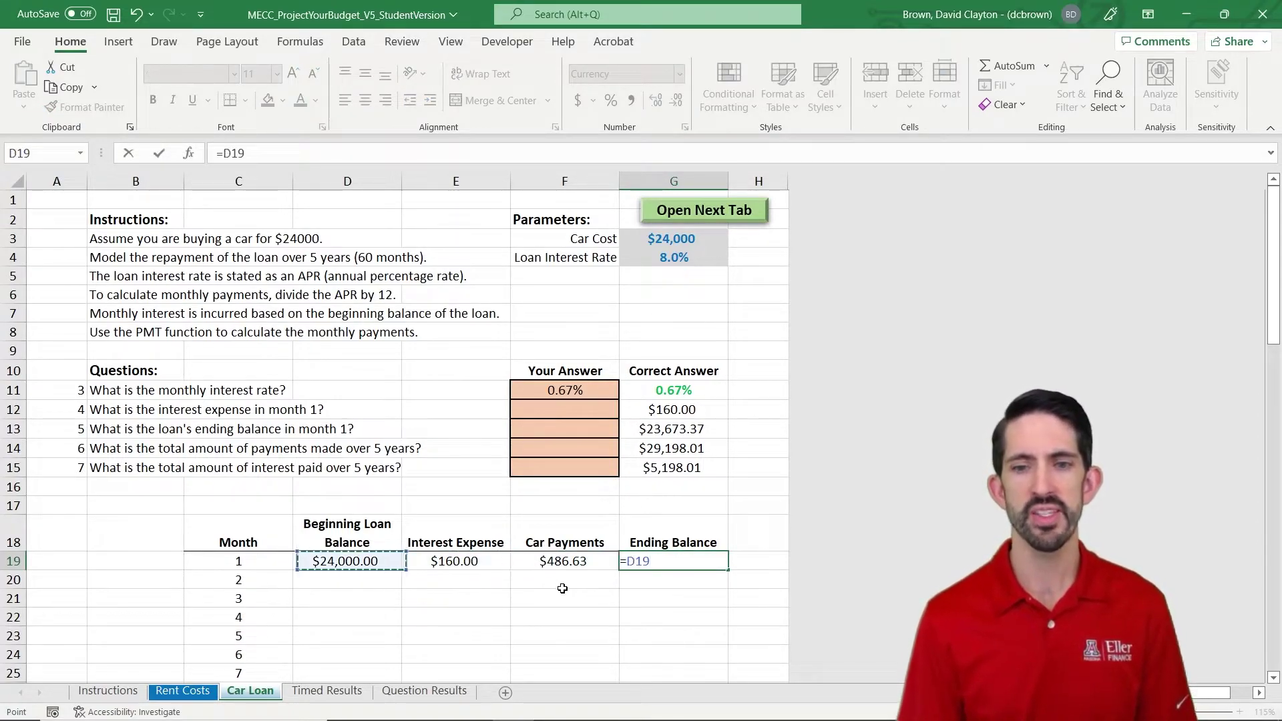
pyautogui.write('+')
pyautogui.press('Left')
pyautogui.press('Left')
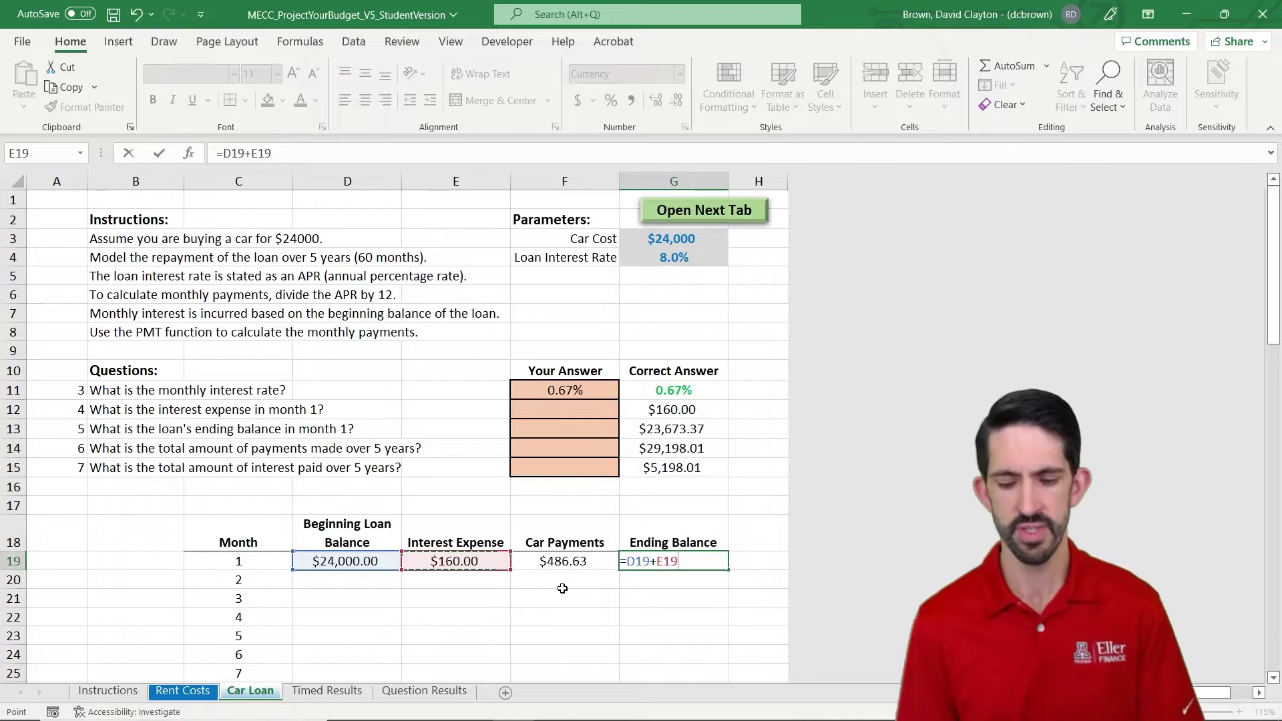
pyautogui.write('-')
pyautogui.press('Left')
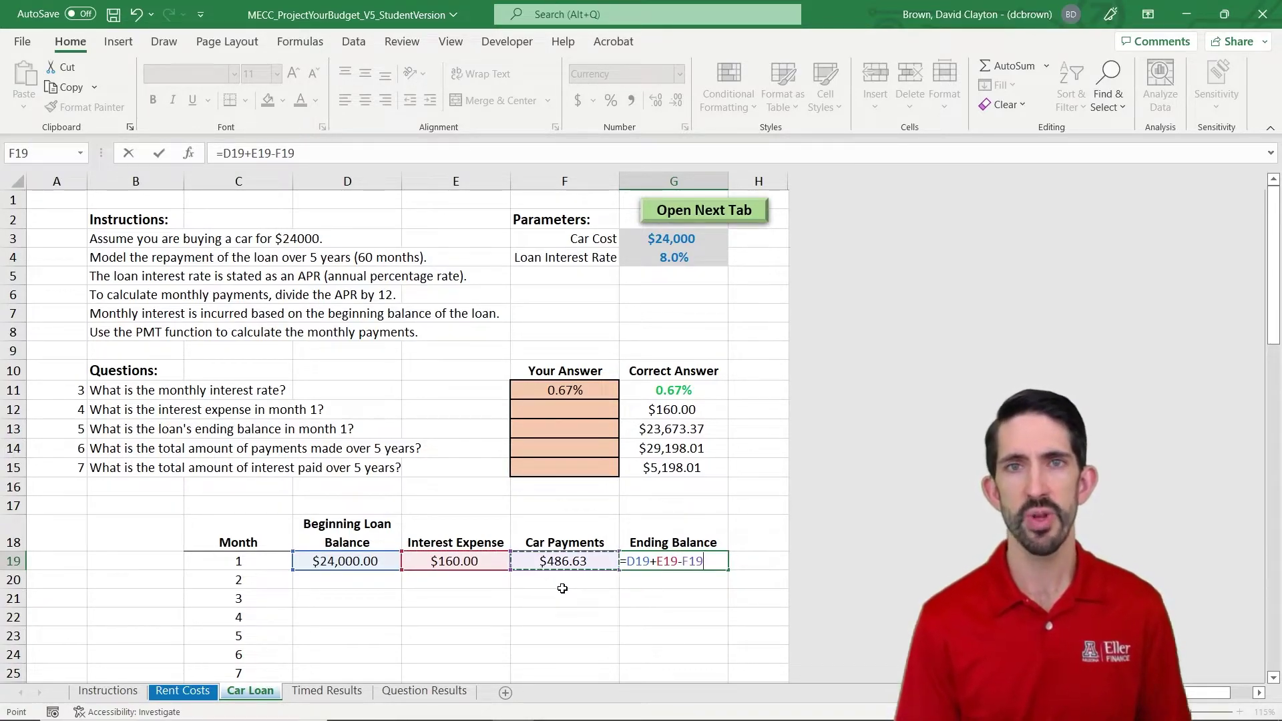
pyautogui.hotkey('ctrl', 'Return')
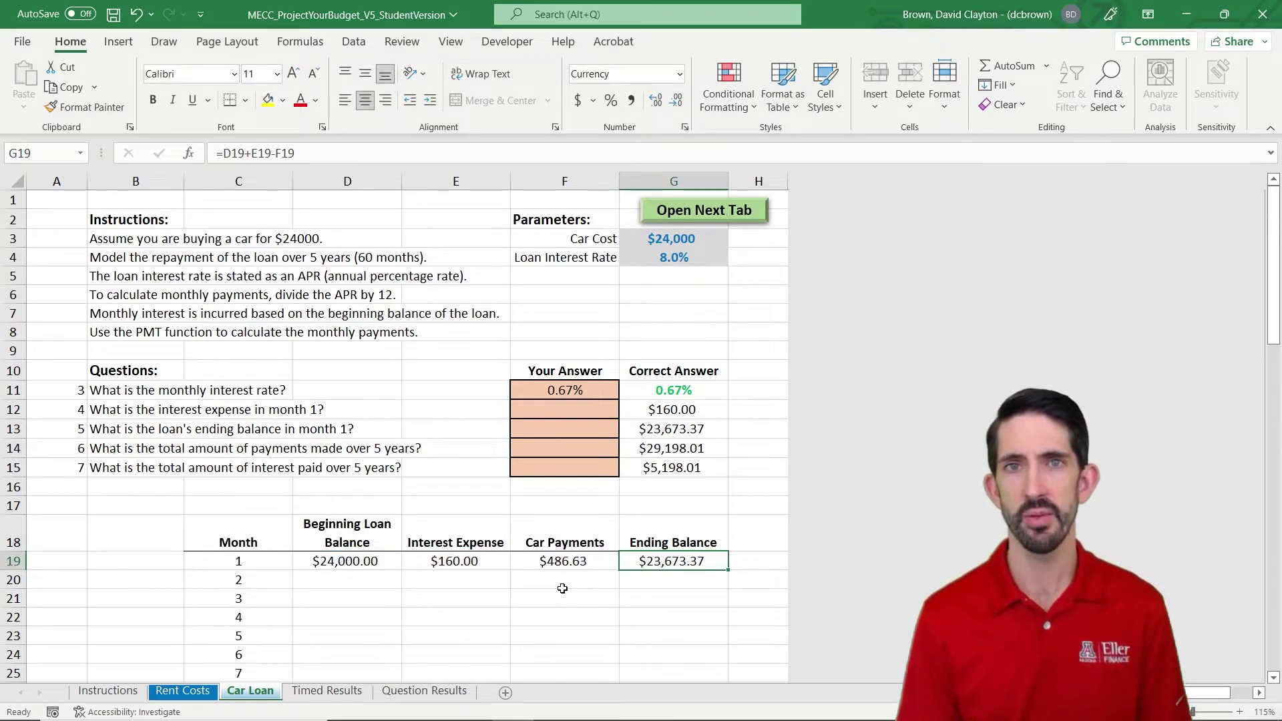
# Carry month 1's ending balance into month 2's beginning balance with =G19
pyautogui.press('Down')
pyautogui.press('Left')
pyautogui.press('Left')
pyautogui.press('Left')
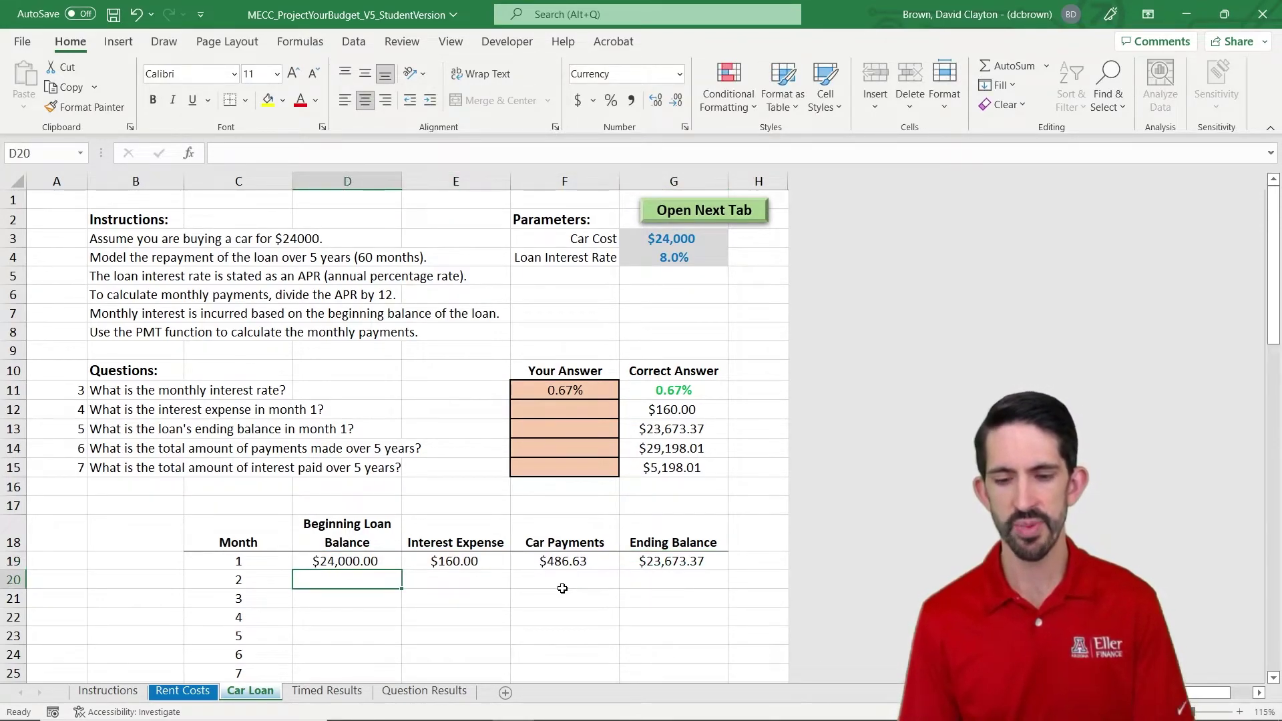
pyautogui.write('=')
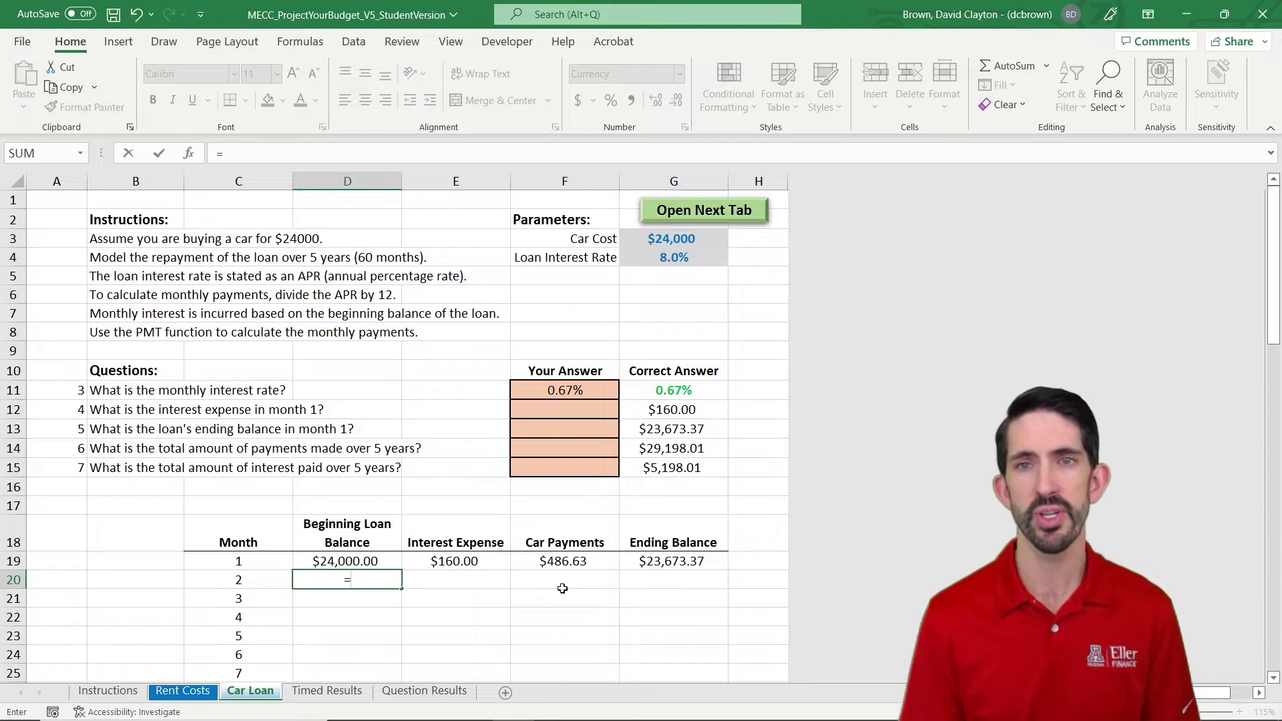
pyautogui.press('Up')
pyautogui.press('Right')
pyautogui.press('Right')
pyautogui.press('Right')
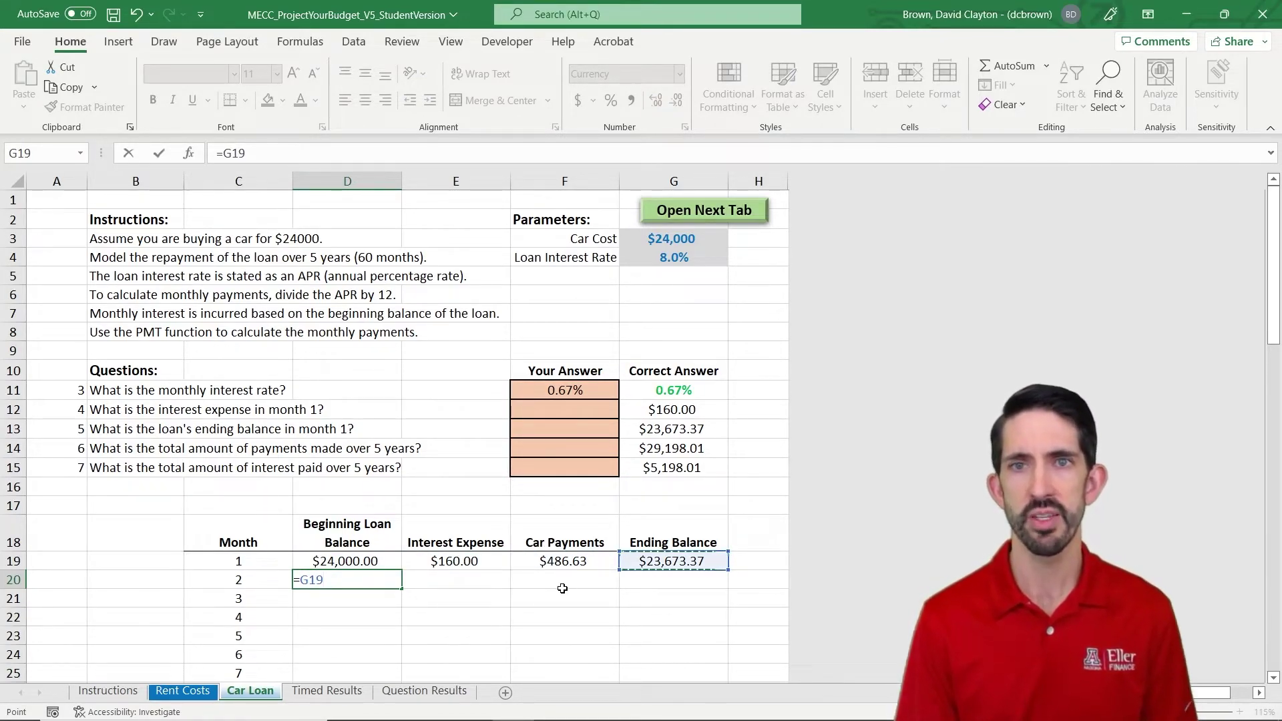
pyautogui.hotkey('ctrl', 'Return')
# Copy month 1's interest, payment and ending balance formulas into month 2, then copy the month 2 row
pyautogui.press('Right')
pyautogui.press('Up')
pyautogui.hotkey('shift', 'Right')
pyautogui.hotkey('shift', 'Right')
pyautogui.hotkey('ctrl', 'c')
pyautogui.press('Down')
pyautogui.hotkey('ctrl', 'v')
pyautogui.press('Right')
pyautogui.press('Left')
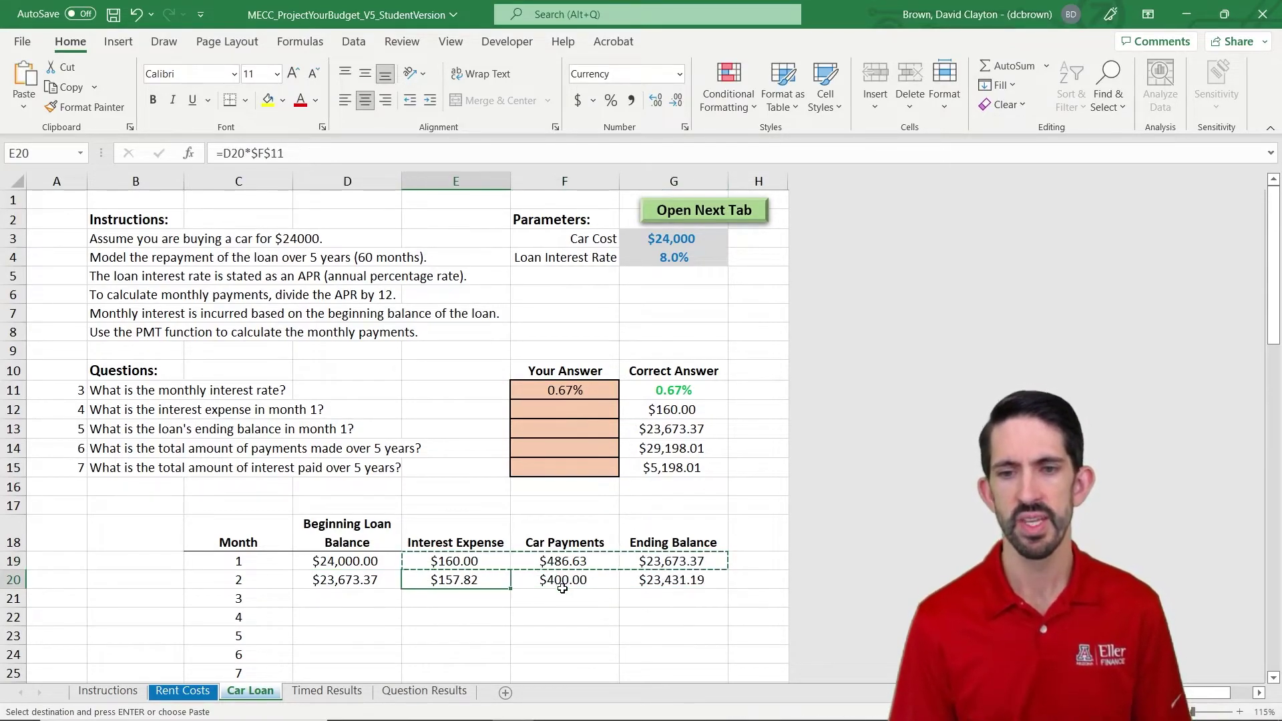
pyautogui.press('Left')
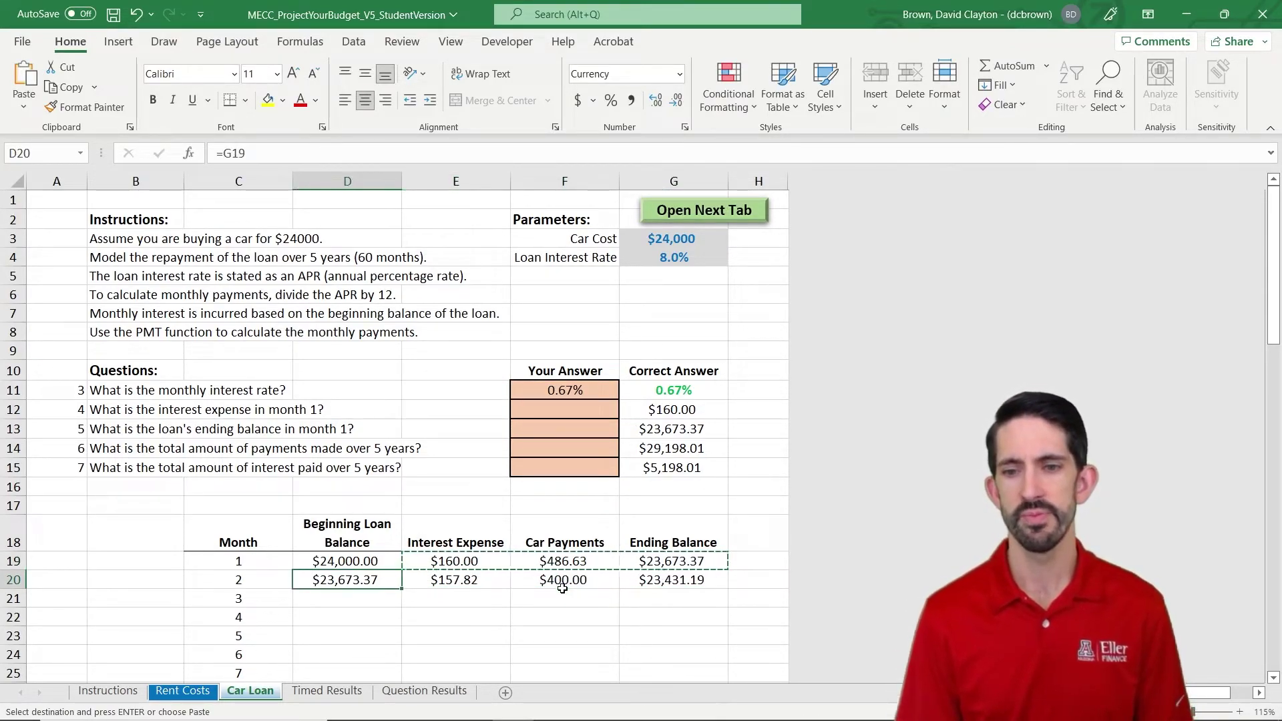
pyautogui.press('Right')
pyautogui.press('Right')
pyautogui.press('Left')
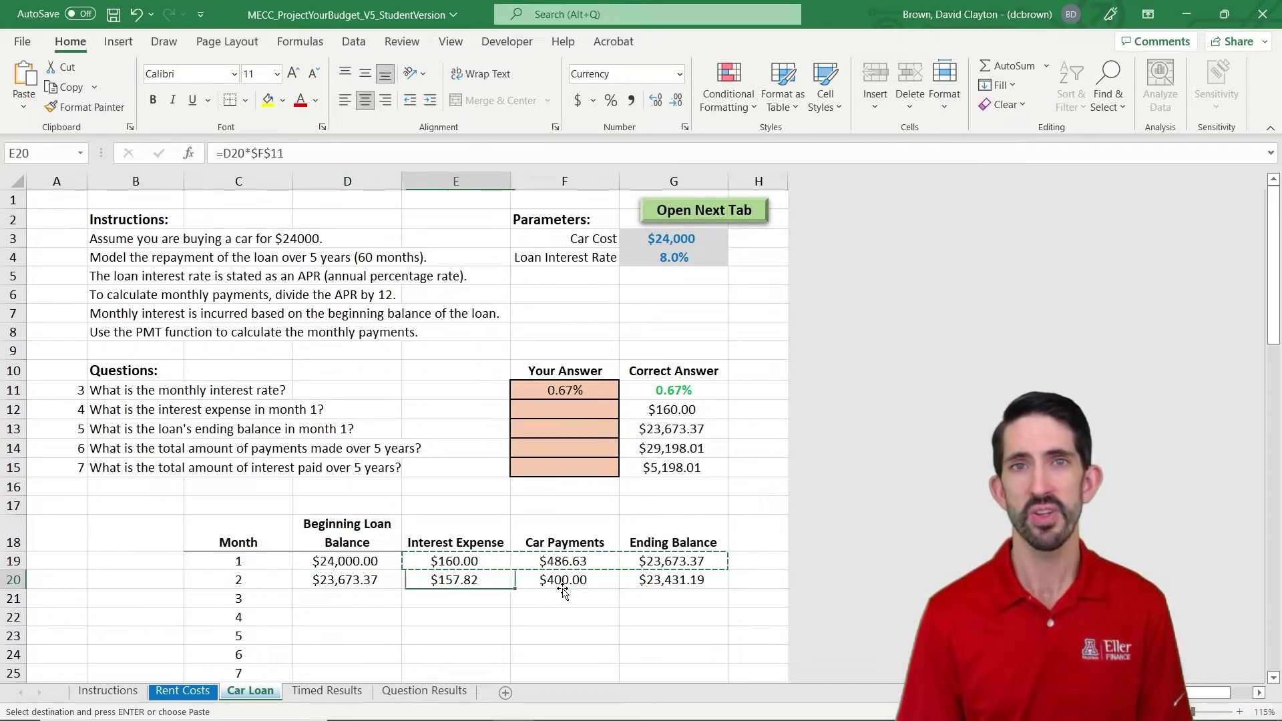
pyautogui.press('Left')
pyautogui.hotkey('ctrl', 'shift', 'Right')
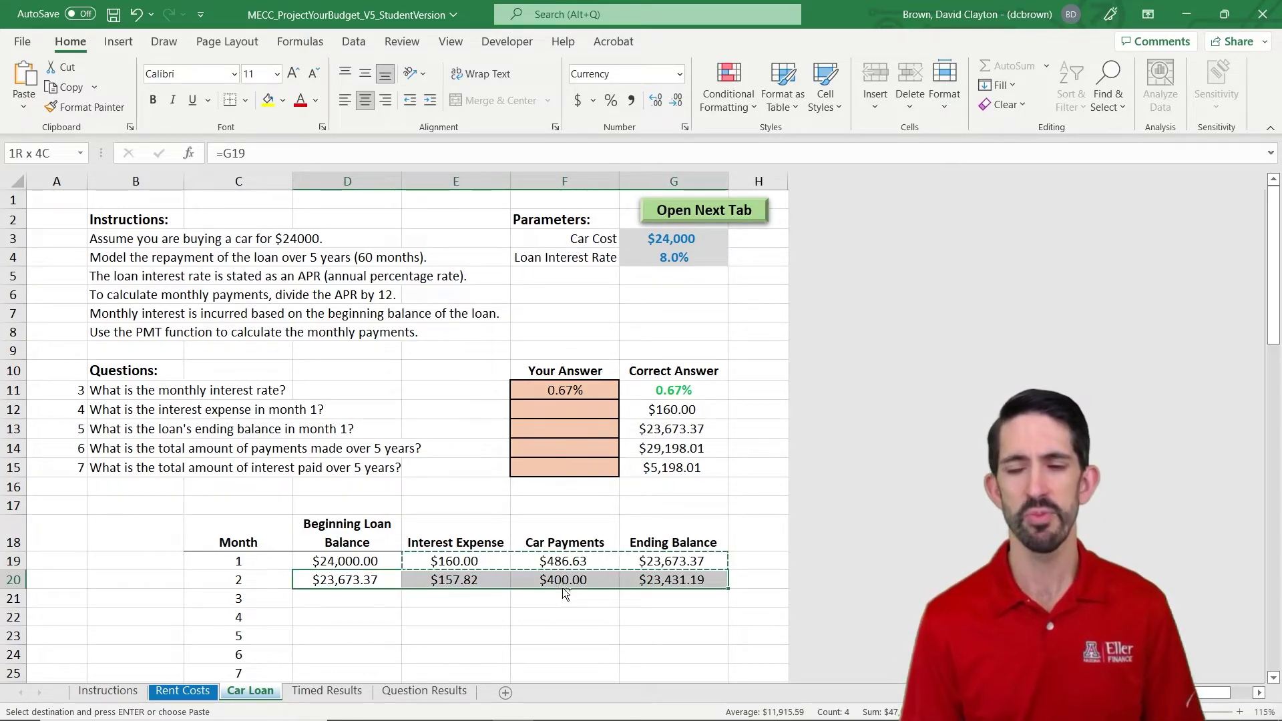
# Fill the month 2 schedule formulas down through month 60 (row 78)
pyautogui.hotkey('ctrl', 'shift', 'Down')
pyautogui.press('Return')
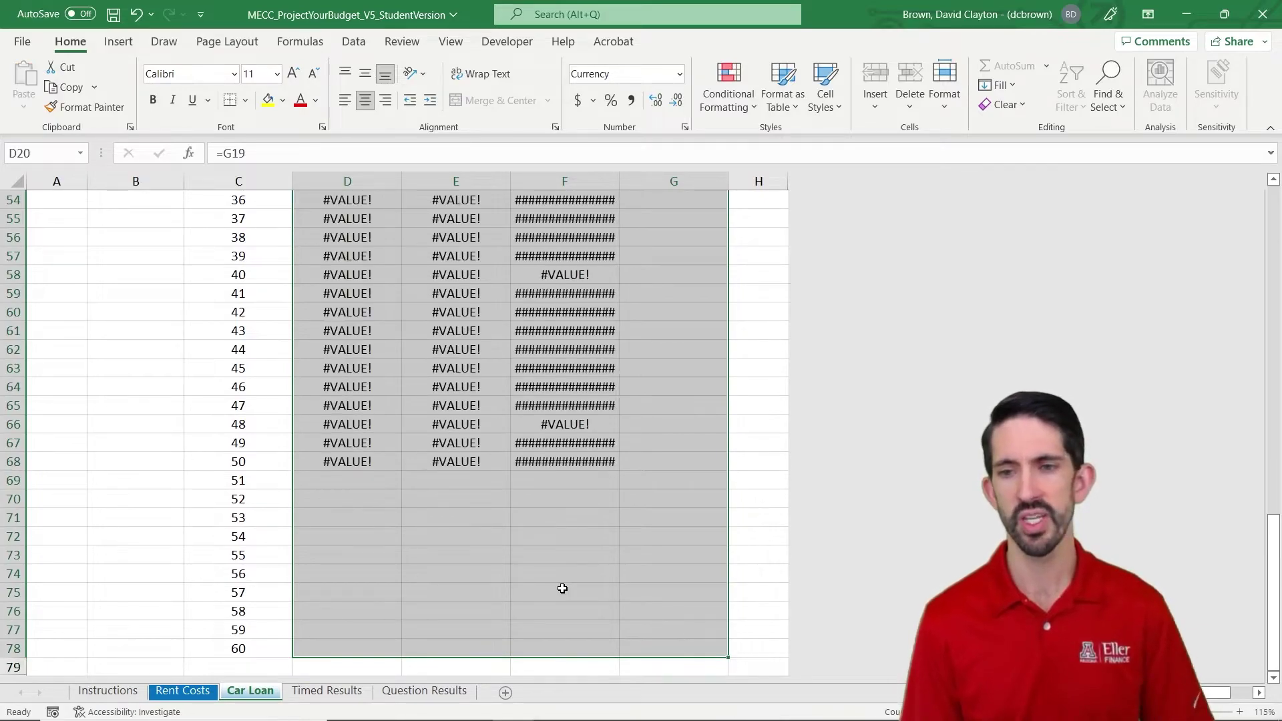
pyautogui.press('Up')
pyautogui.press('Up')
pyautogui.press('Up')
pyautogui.press('Up')
pyautogui.press('Up')
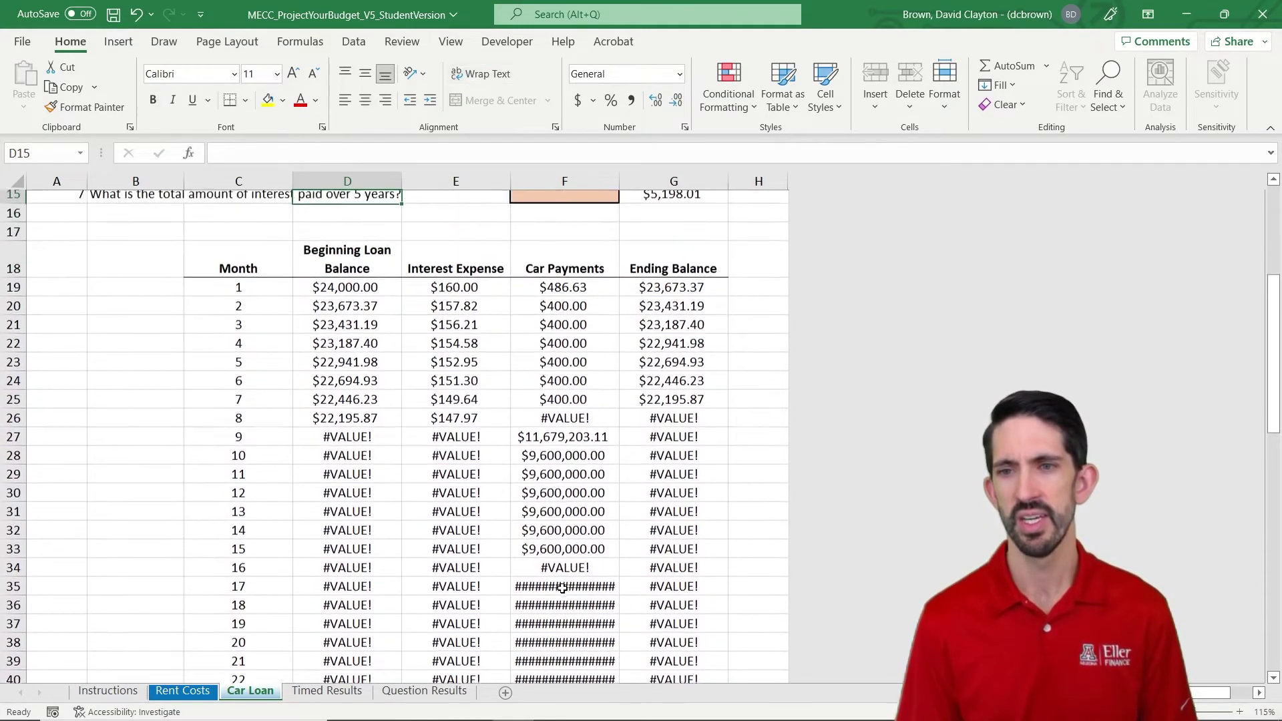
pyautogui.press('Down')
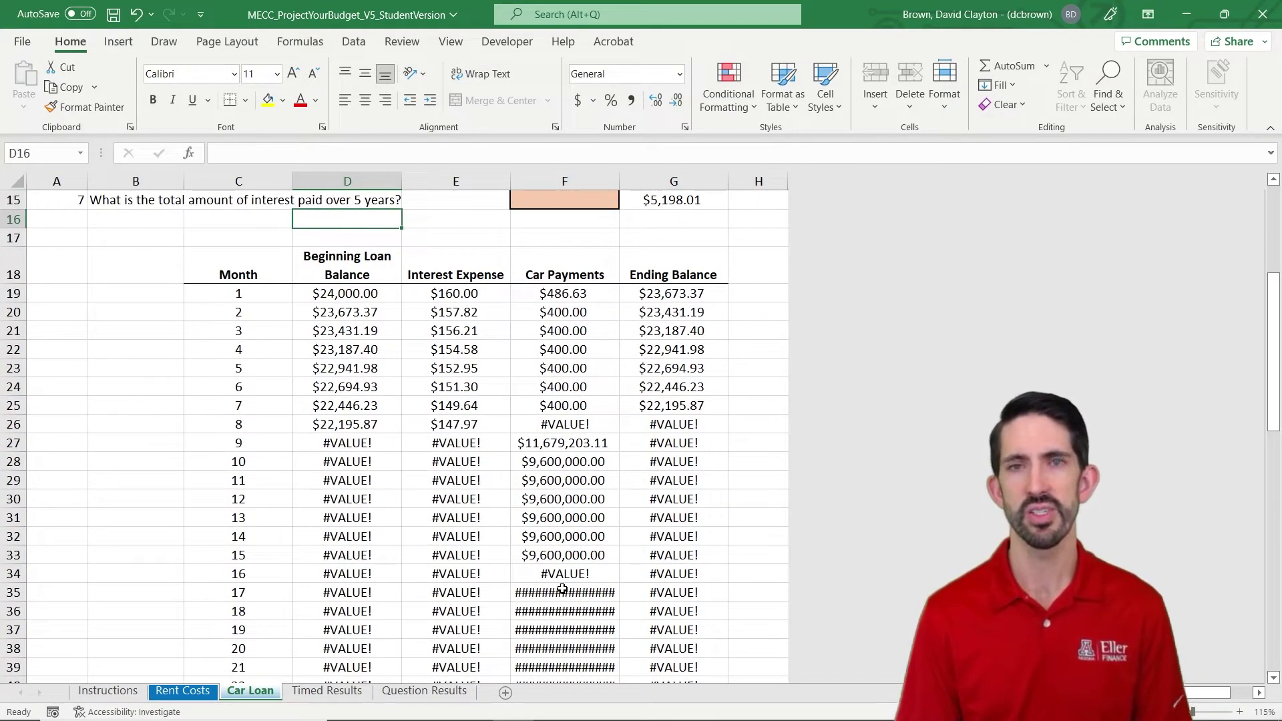
pyautogui.press('Down')
pyautogui.press('Down')
pyautogui.press('Down')
pyautogui.press('Down')
pyautogui.press('Right')
pyautogui.press('Right')
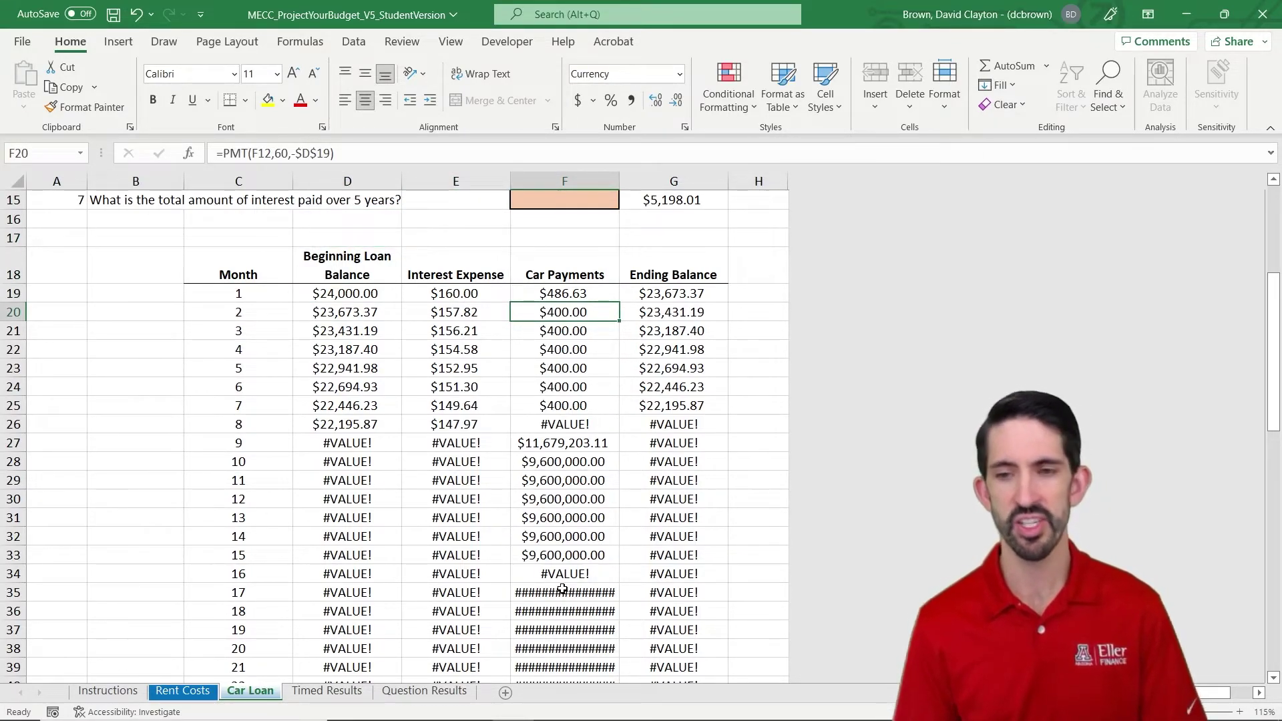
# Correct the month 2 payment formula to =PMT($F$11,60,-$D$19)
pyautogui.press('F2')
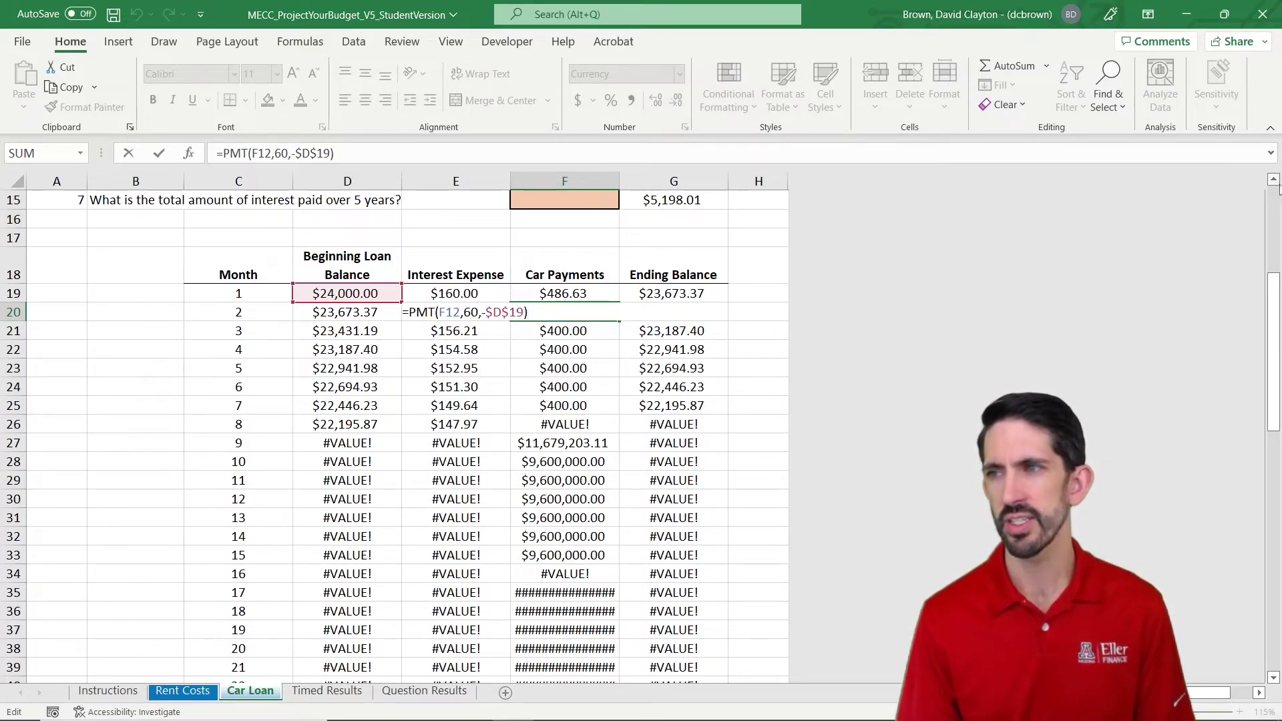
pyautogui.scroll(3, 1274, 186)
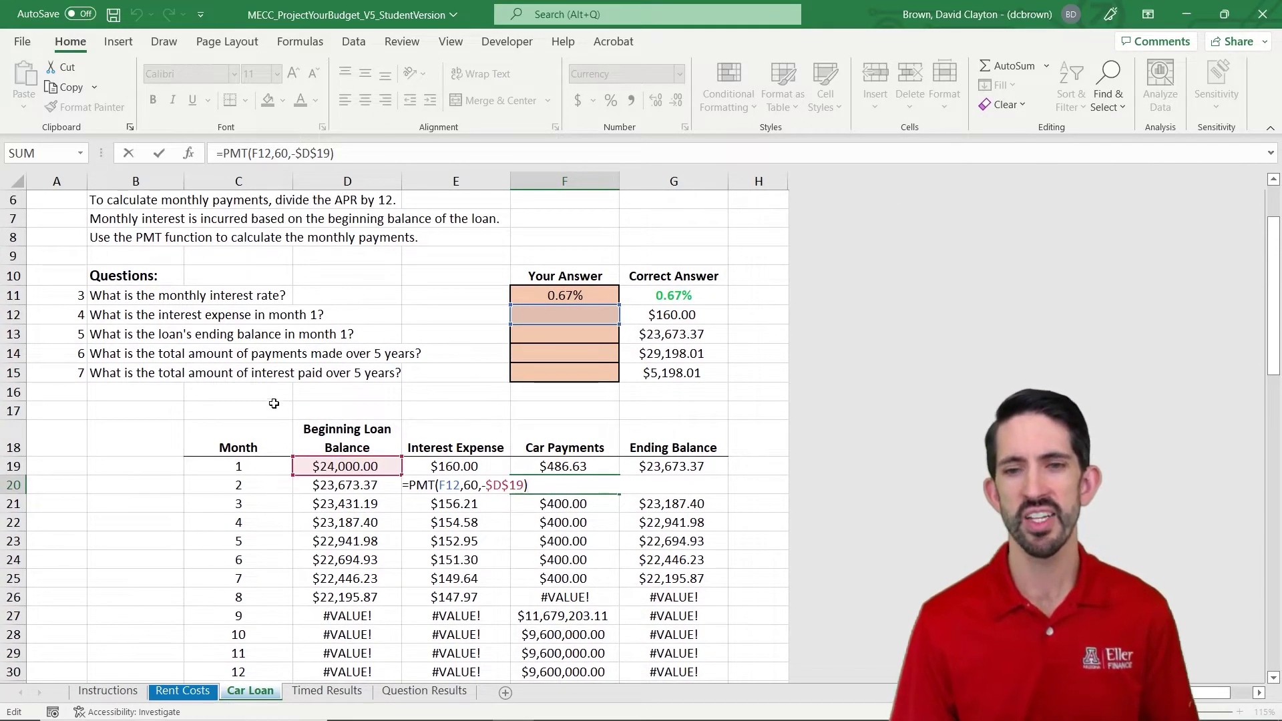
pyautogui.click(265, 153)
pyautogui.press('Delete')
pyautogui.write('1')
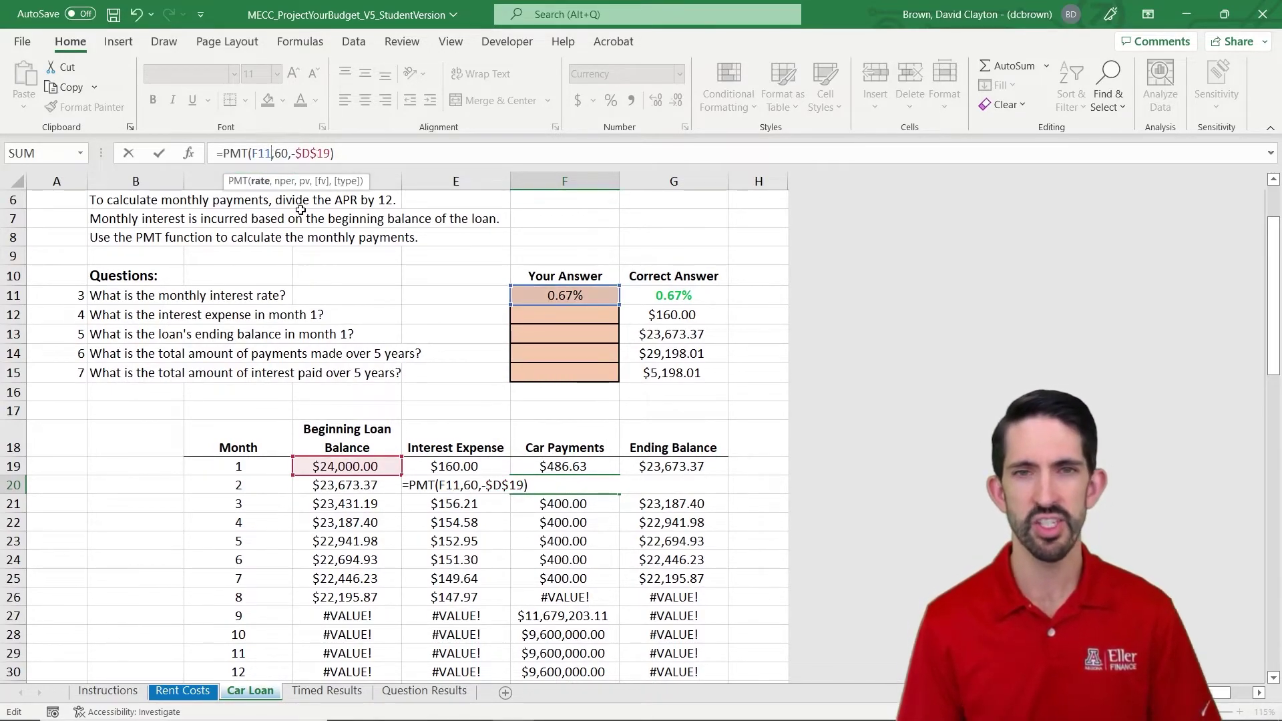
pyautogui.press('F4')
pyautogui.hotkey('ctrl', 'Return')
# Copy the corrected payment formula into Car Payments for all 60 months (F19:F78)
pyautogui.hotkey('ctrl', 'c')
pyautogui.press('Up')
pyautogui.hotkey('ctrl', 'shift', 'Down')
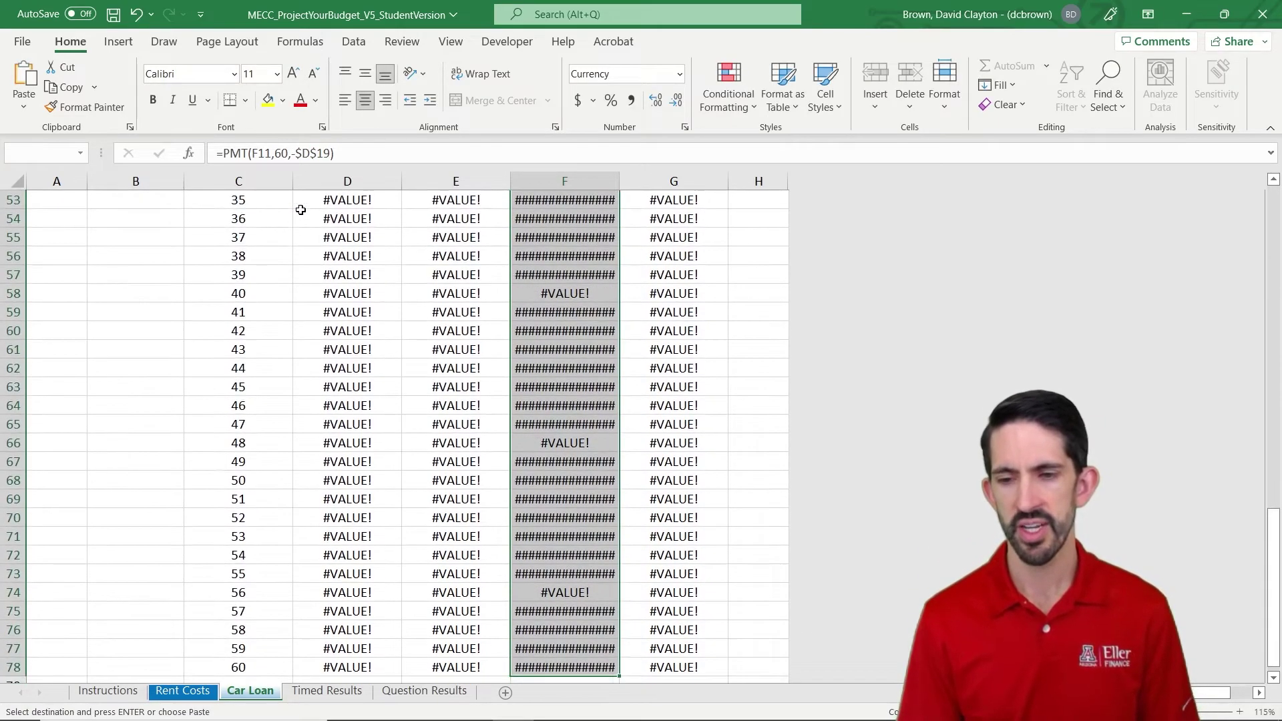
pyautogui.hotkey('ctrl', 'v')
pyautogui.press('Down')
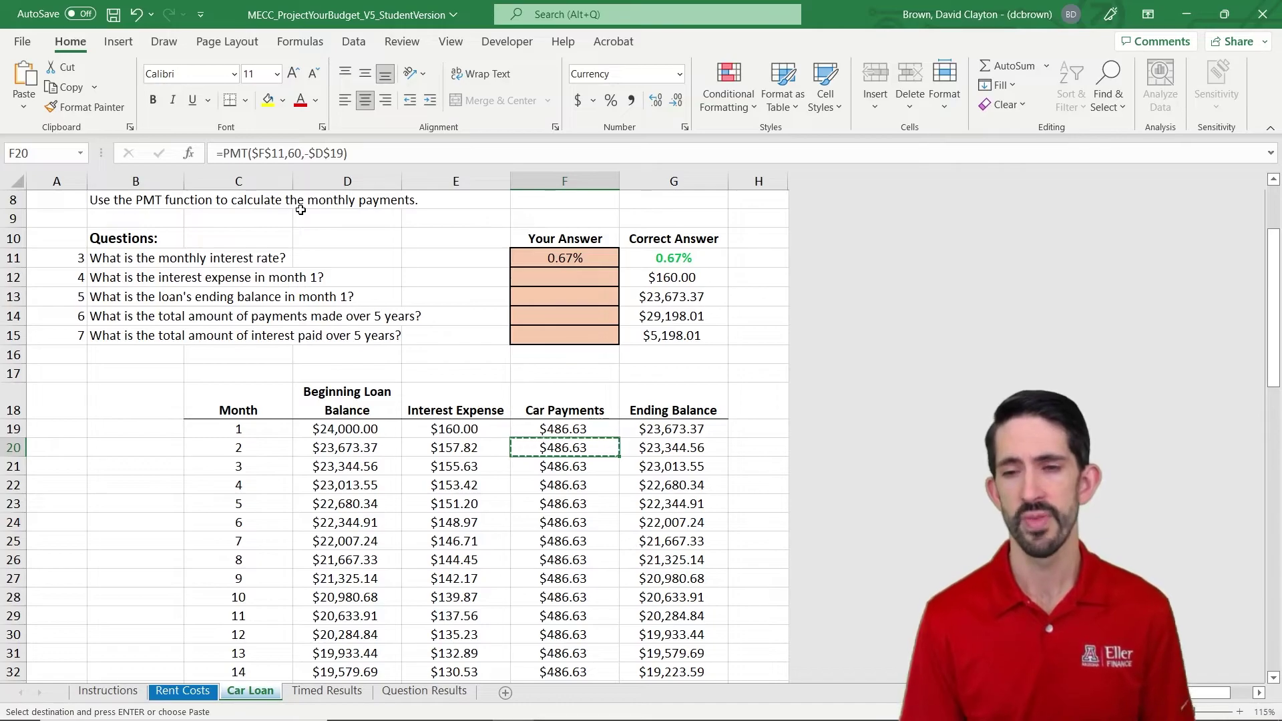
# Verify month 60 ends at a $0.00 balance, then return to the answer cells
pyautogui.press('Right')
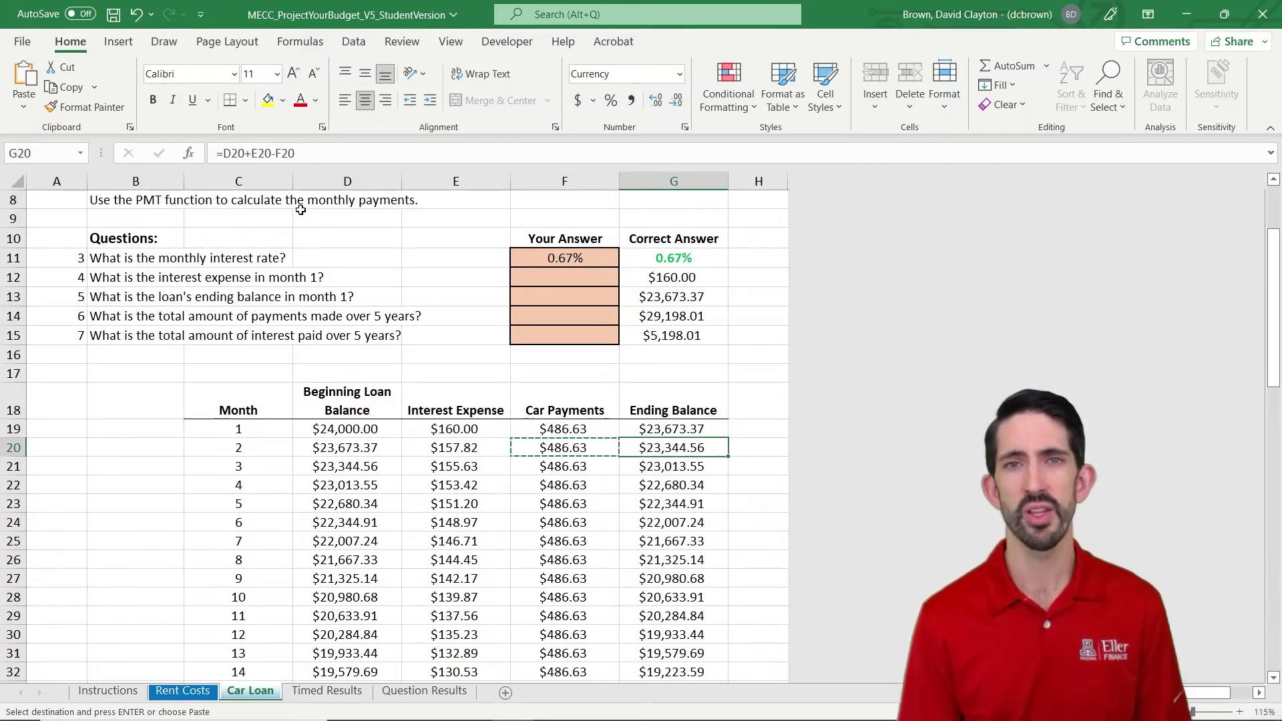
pyautogui.hotkey('ctrl', 'Down')
pyautogui.scroll(-1, 301, 210)
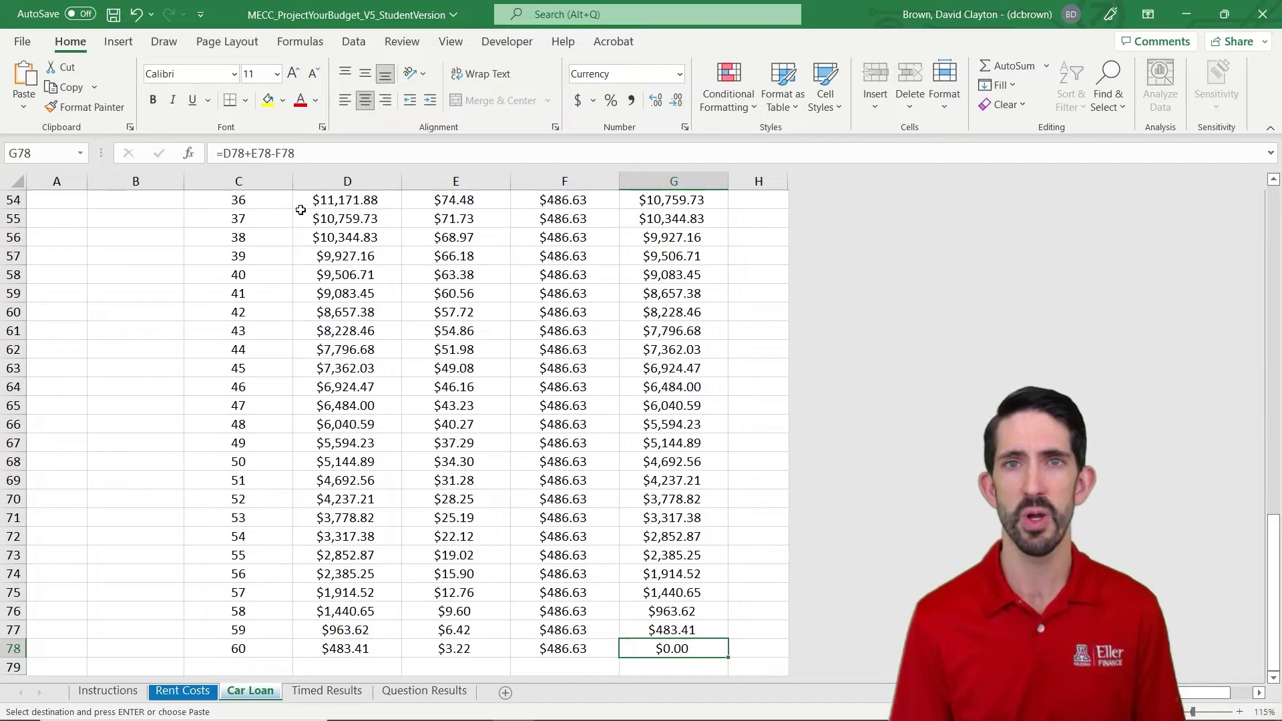
pyautogui.hotkey('ctrl', 'Up')
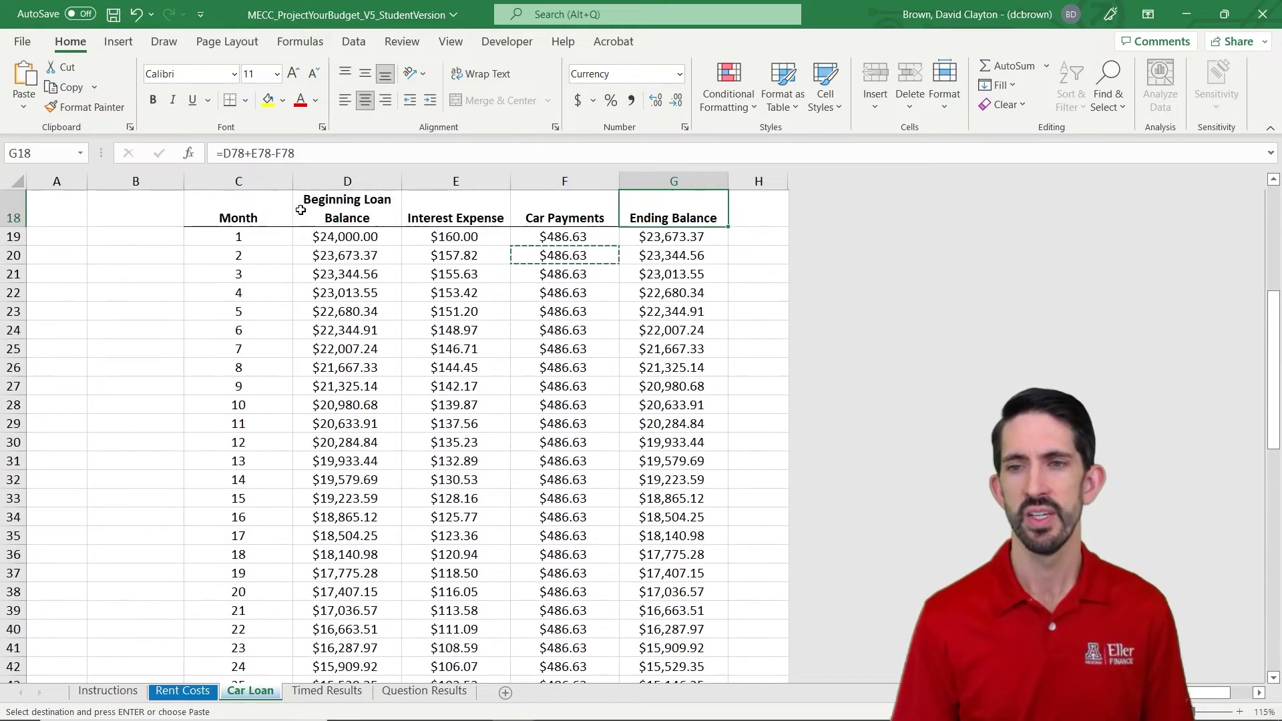
pyautogui.press('Left')
pyautogui.hotkey('ctrl', 'Up')
pyautogui.press('Down')
# Set the month 1 interest answer to =E19 and the ending balance answer to =G19
pyautogui.write('=')
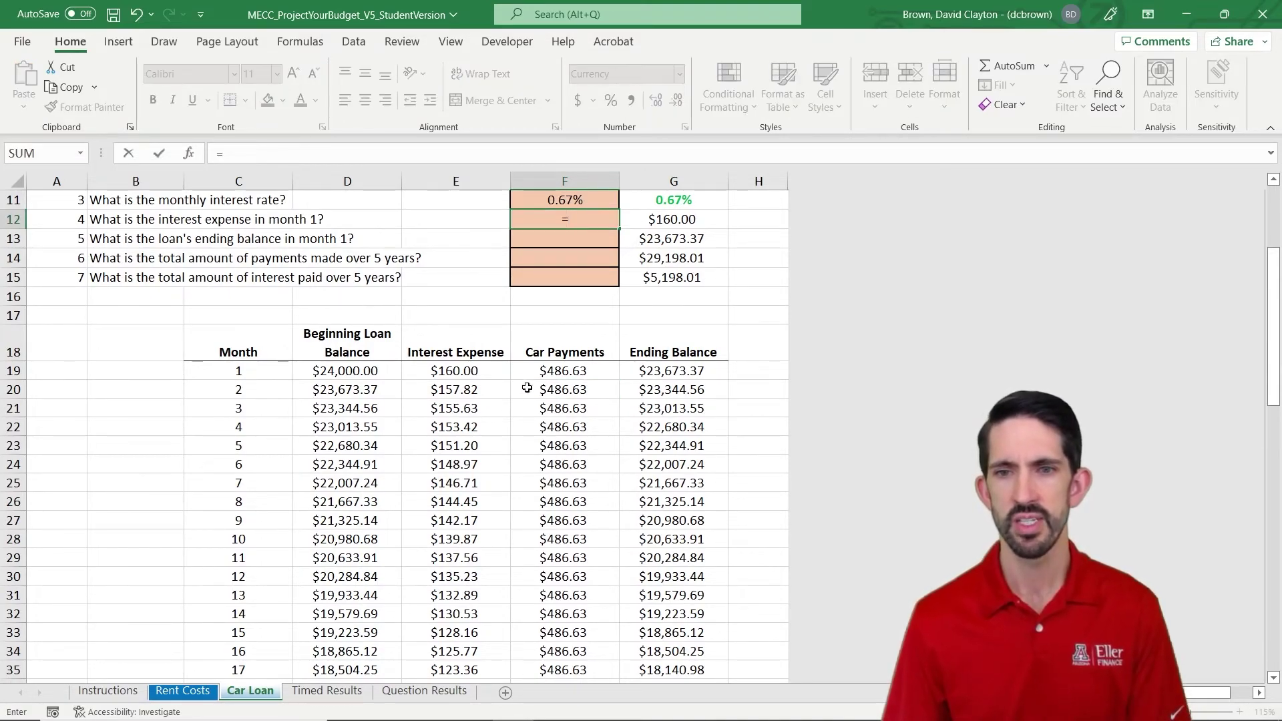
pyautogui.click(482, 371)
pyautogui.hotkey('ctrl', 'Return')
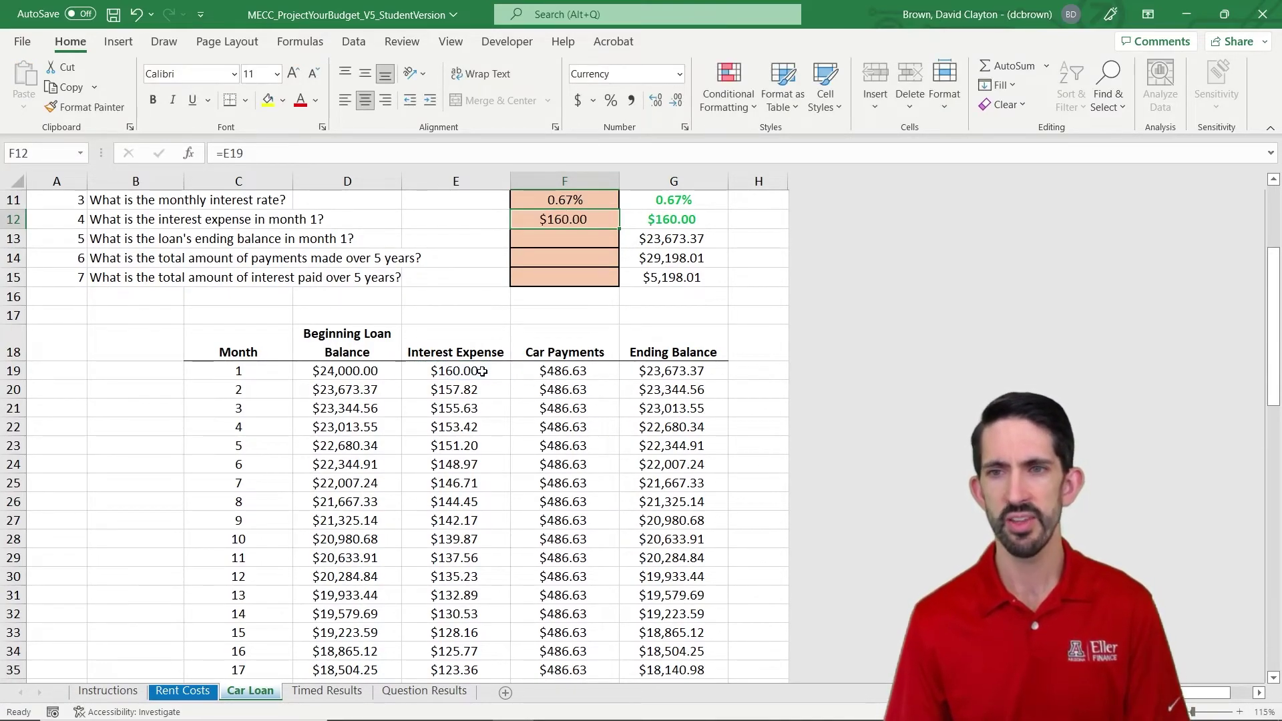
pyautogui.press('Down')
pyautogui.write('=')
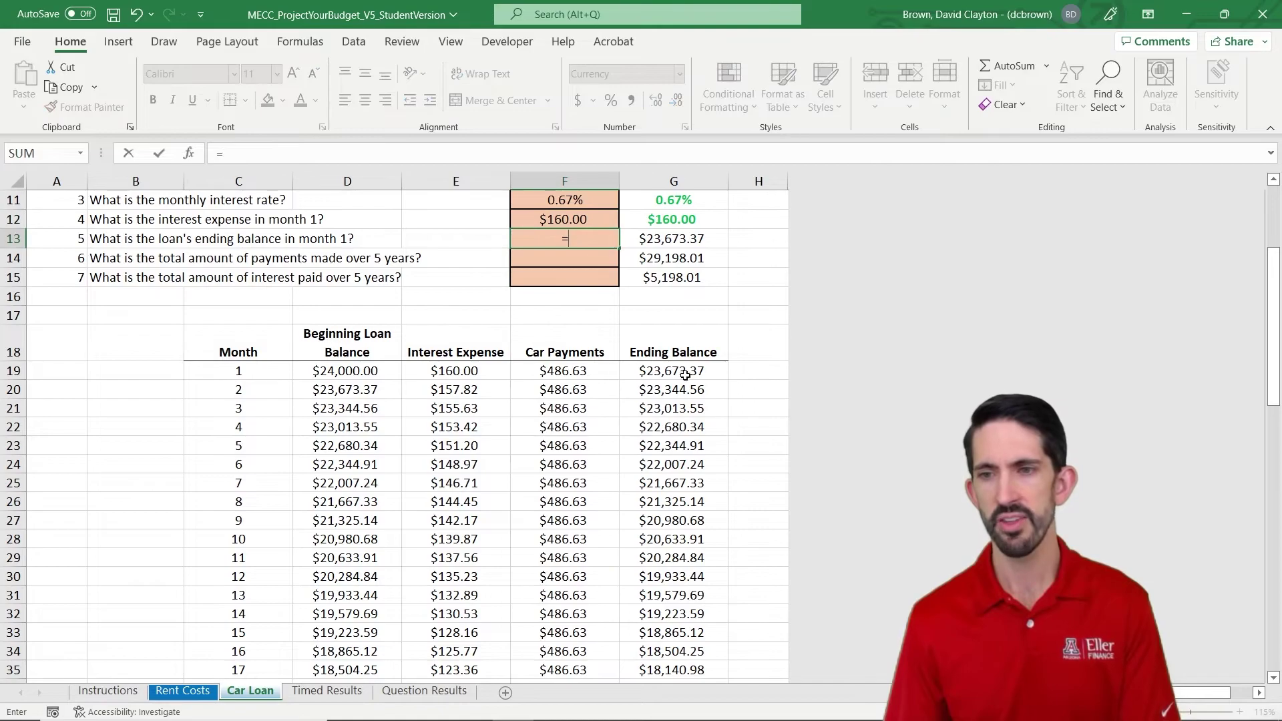
pyautogui.click(686, 374)
pyautogui.hotkey('ctrl', 'Return')
# Enter a first total-payments SUM in F14 and review the 60 car payments
pyautogui.press('Down')
pyautogui.write('=sum(')
pyautogui.click(674, 371)
pyautogui.hotkey('ctrl', 'shift', 'Down')
pyautogui.write(')')
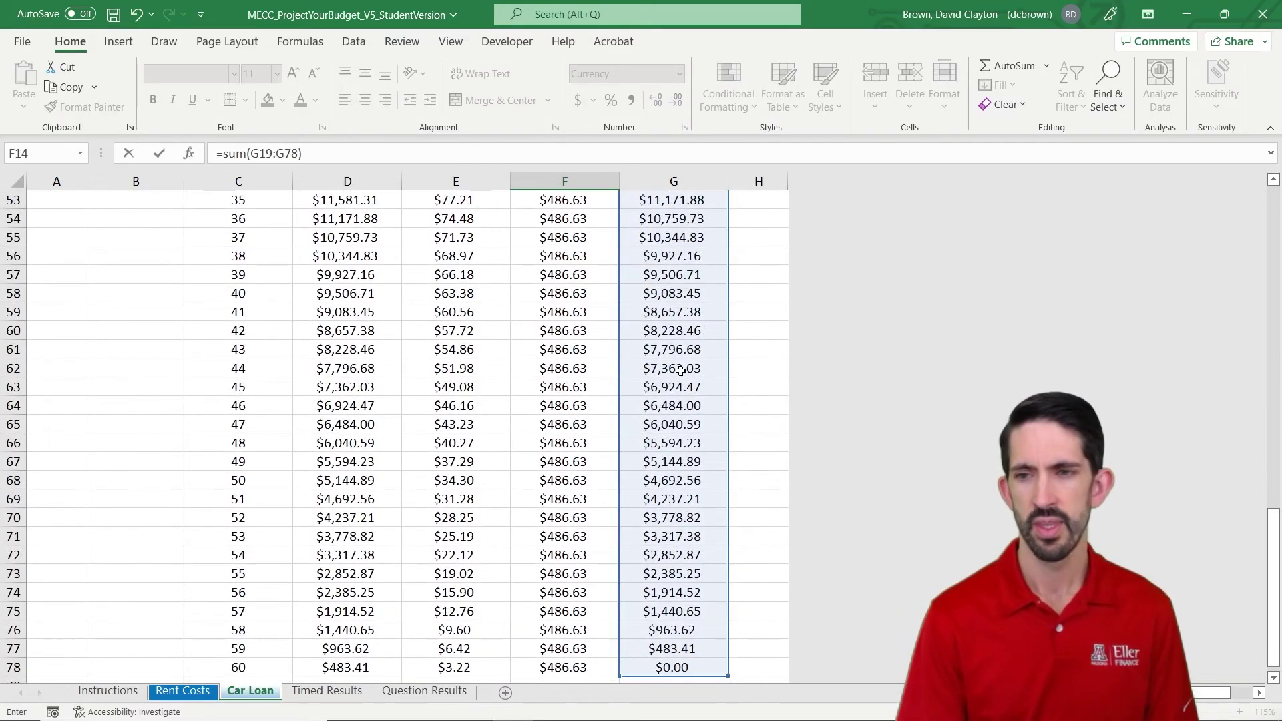
pyautogui.press('Return')
pyautogui.press('Down')
pyautogui.press('Down')
pyautogui.press('Down')
pyautogui.press('Down')
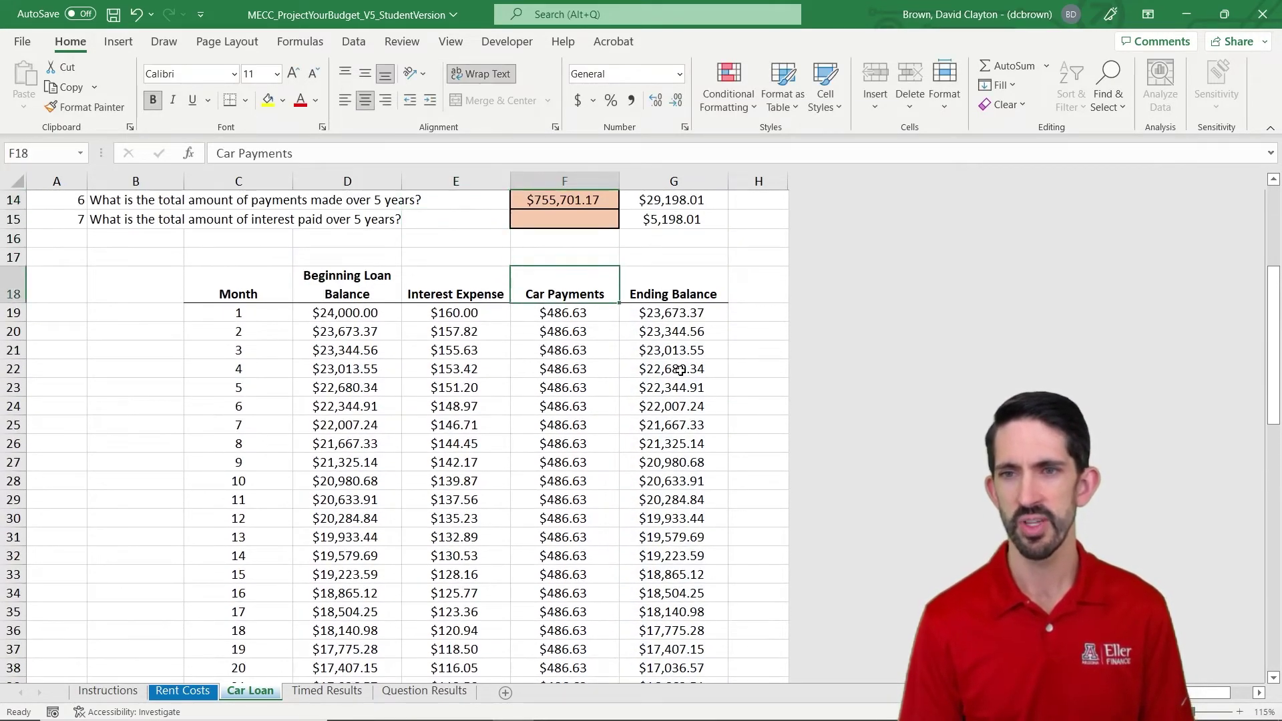
pyautogui.hotkey('ctrl', 'shift', 'Down')
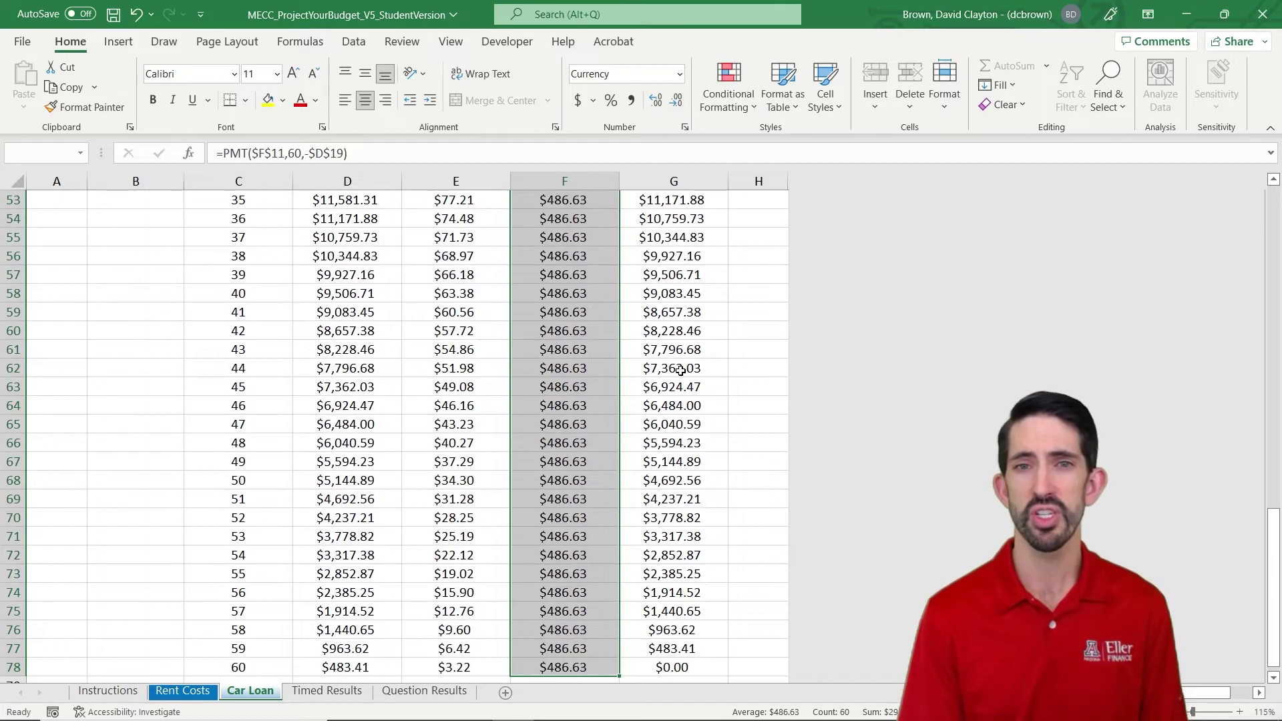
pyautogui.press('Up')
pyautogui.press('Up')
pyautogui.press('Up')
pyautogui.press('Up')
pyautogui.press('Up')
pyautogui.press('Up')
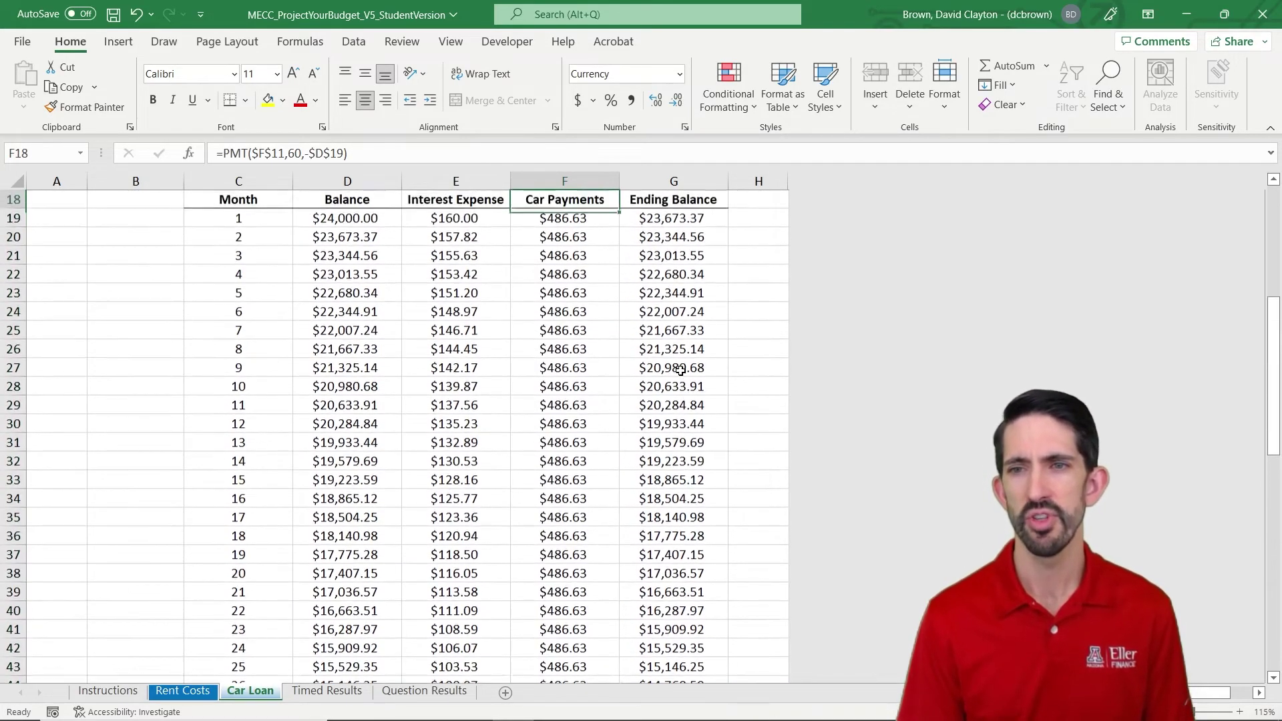
pyautogui.press('Down')
pyautogui.press('Down')
pyautogui.press('Up')
# Redo the total payments answer as =SUM(F19:F78) over the Car Payments column
pyautogui.write('=sum(')
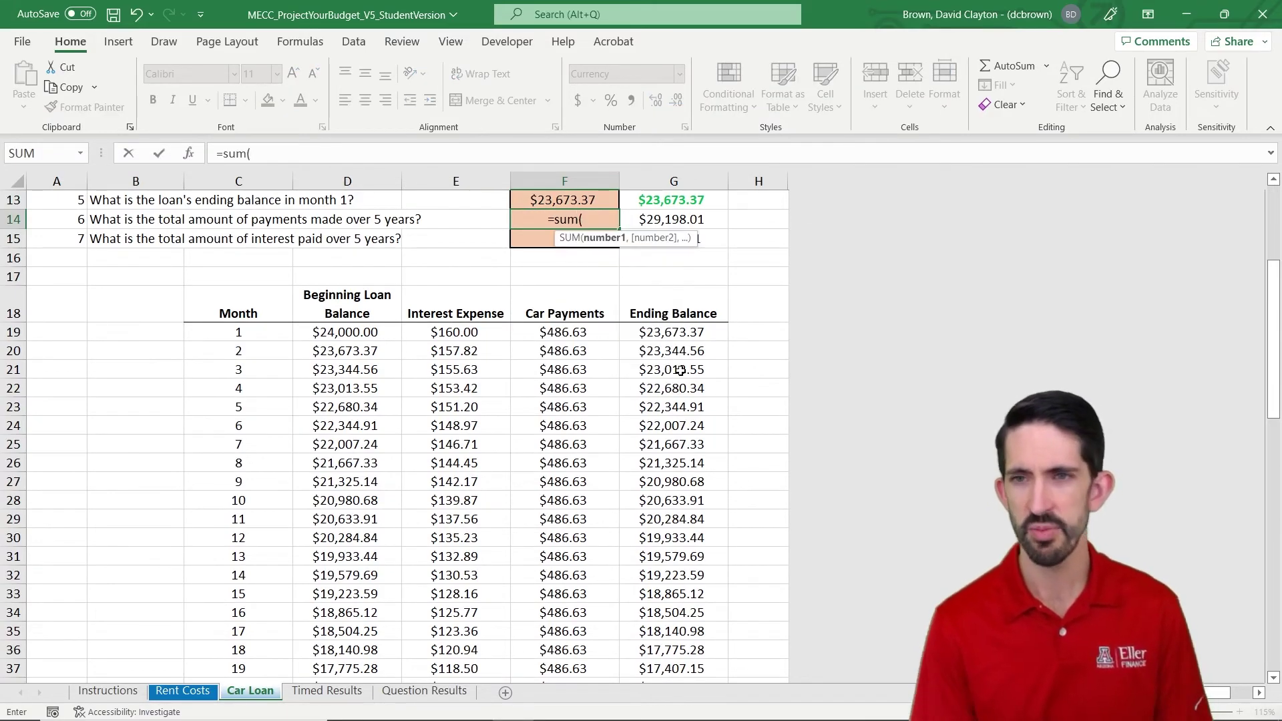
pyautogui.press('Down')
pyautogui.press('Down')
pyautogui.press('Down')
pyautogui.press('Down')
pyautogui.press('Down')
pyautogui.hotkey('ctrl', 'shift', 'Down')
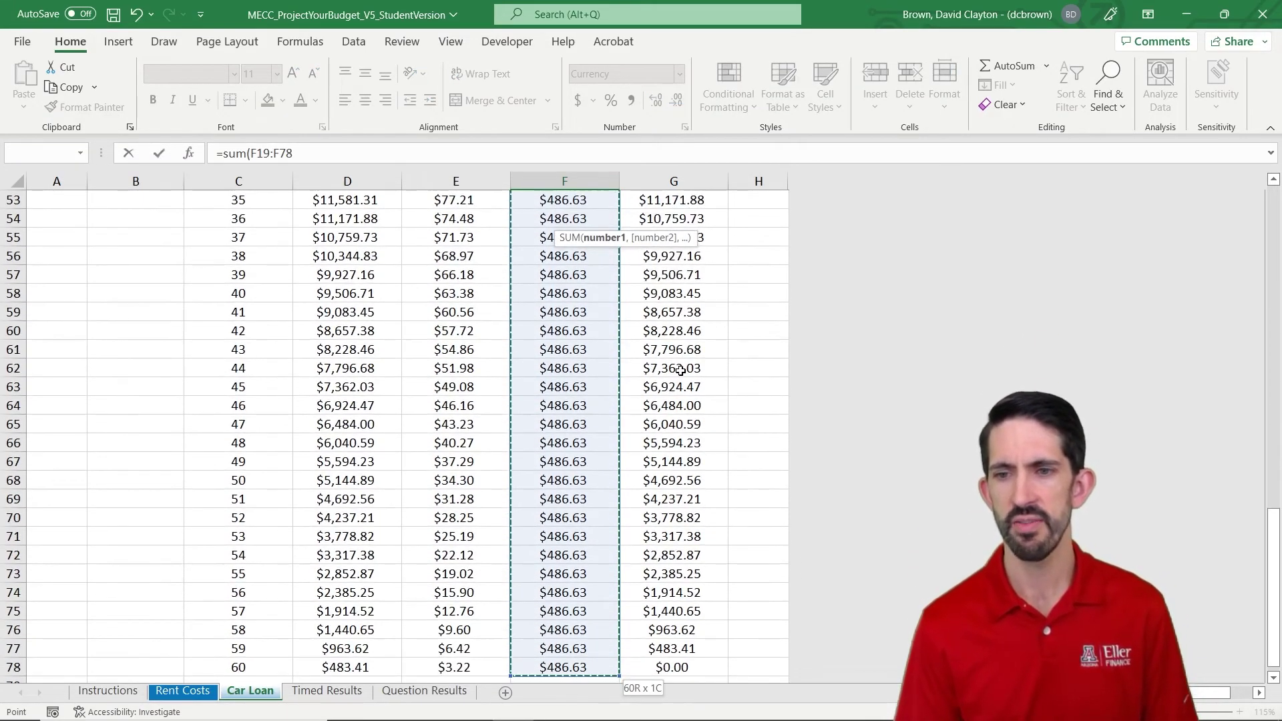
pyautogui.press('Return')
pyautogui.press('Up')
pyautogui.press('Up')
pyautogui.press('Up')
# Enter total interest as =SUM(E19:E78), dismiss the answers-correct popup, and review F14
pyautogui.press('Down')
pyautogui.press('Down')
pyautogui.press('Down')
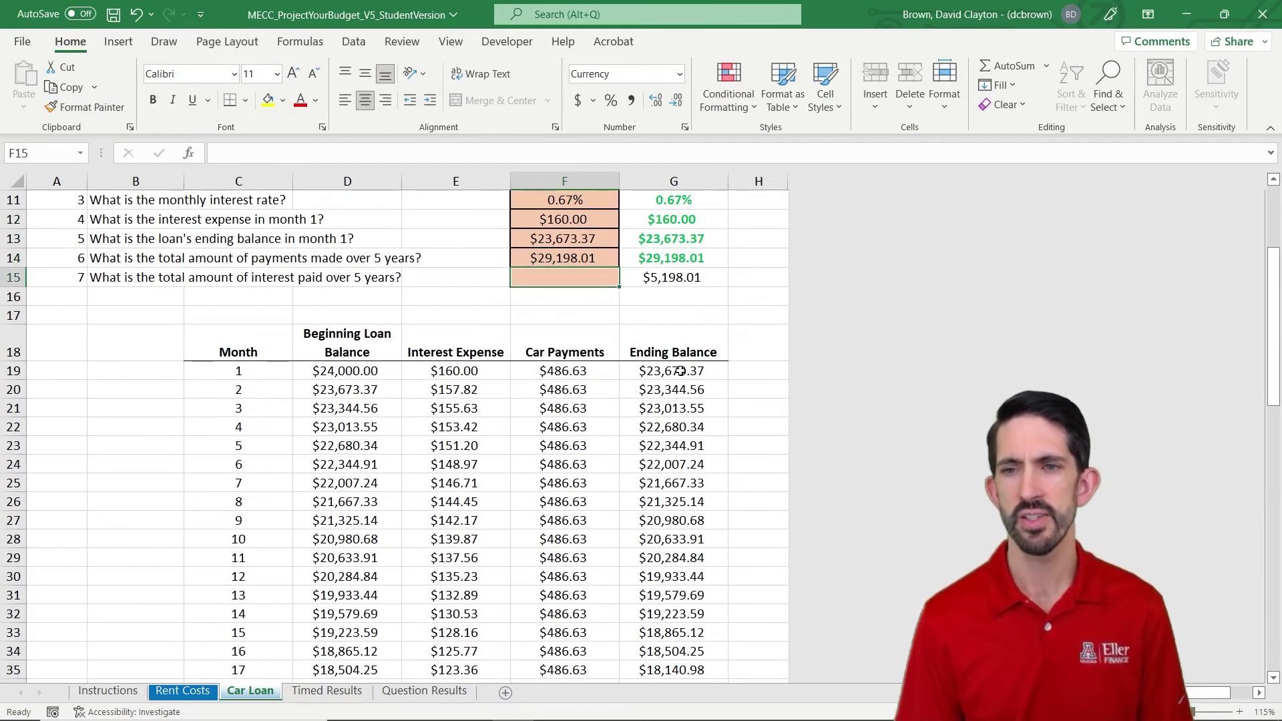
pyautogui.write('=sum(')
pyautogui.press('Left')
pyautogui.press('Down')
pyautogui.press('Down')
pyautogui.press('Down')
pyautogui.press('Down')
pyautogui.press('Down')
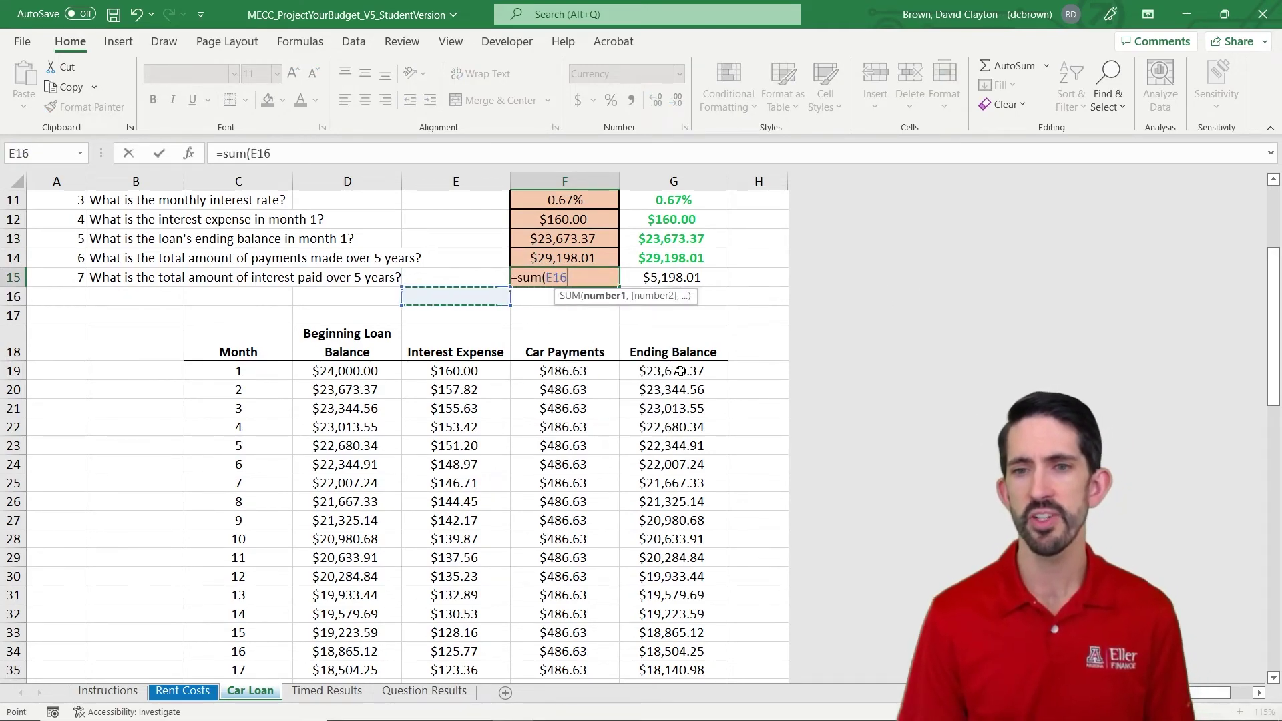
pyautogui.press('Up')
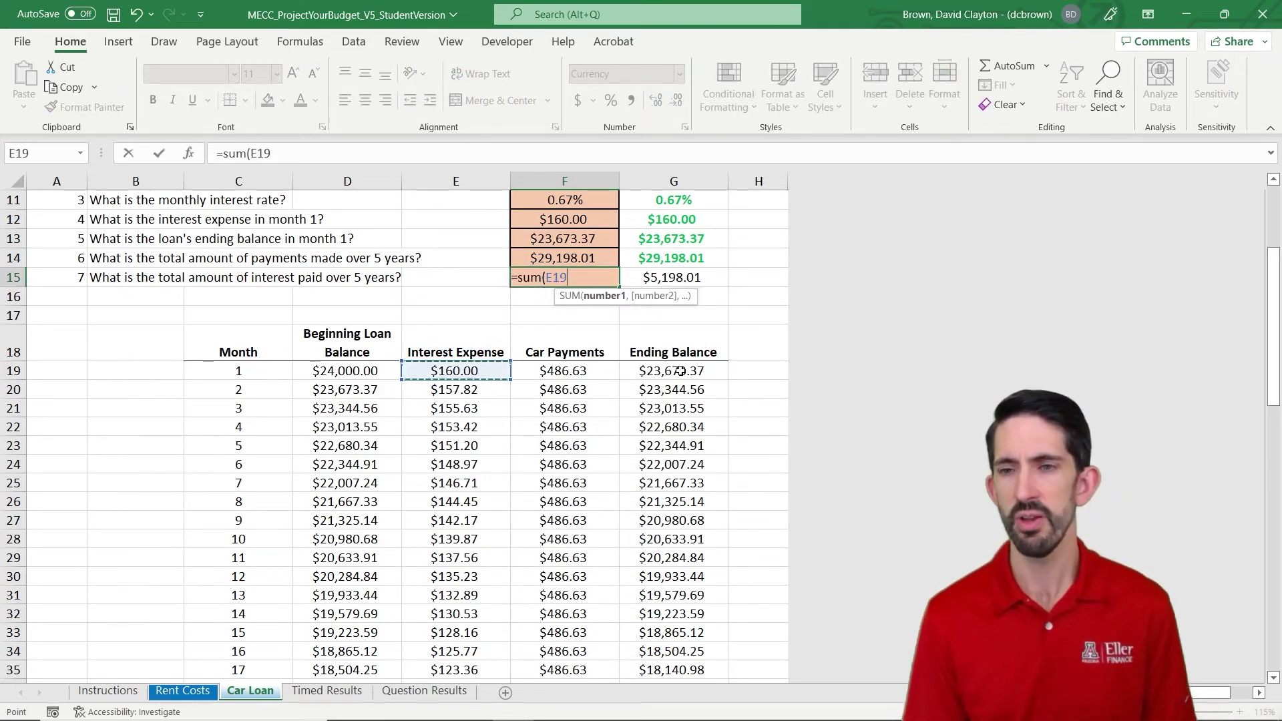
pyautogui.hotkey('ctrl', 'shift', 'Down')
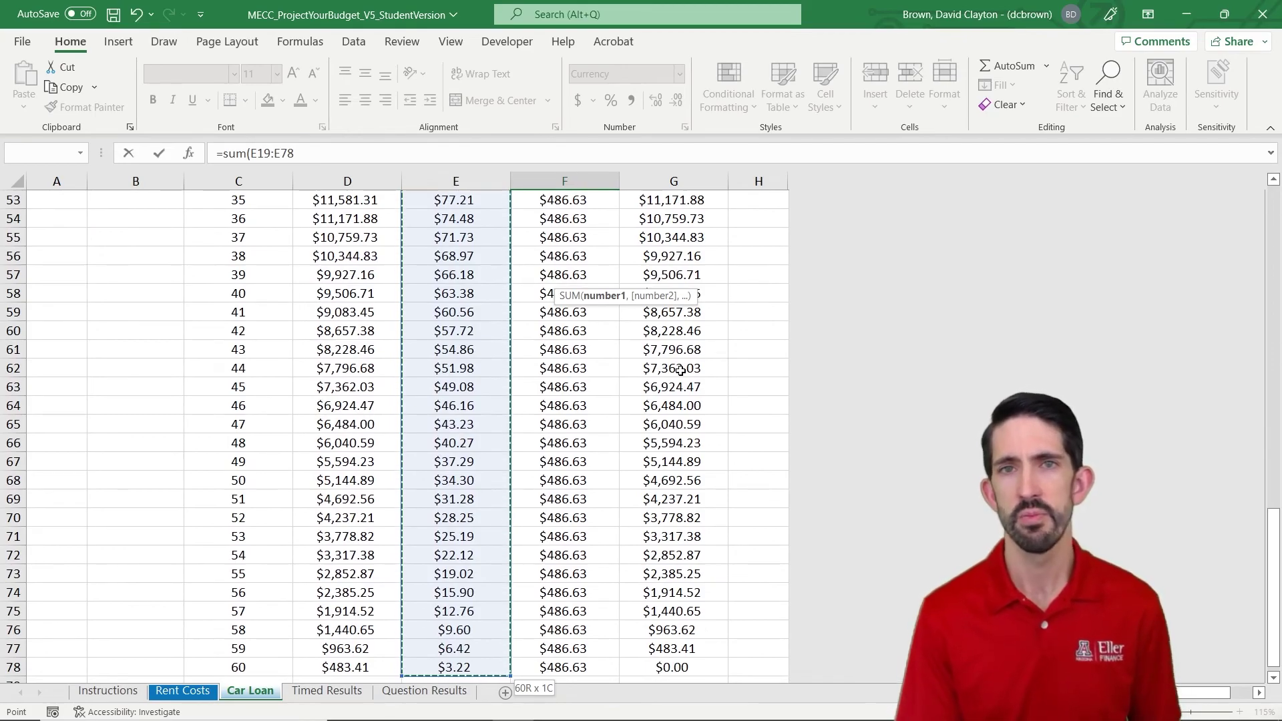
pyautogui.press('Return')
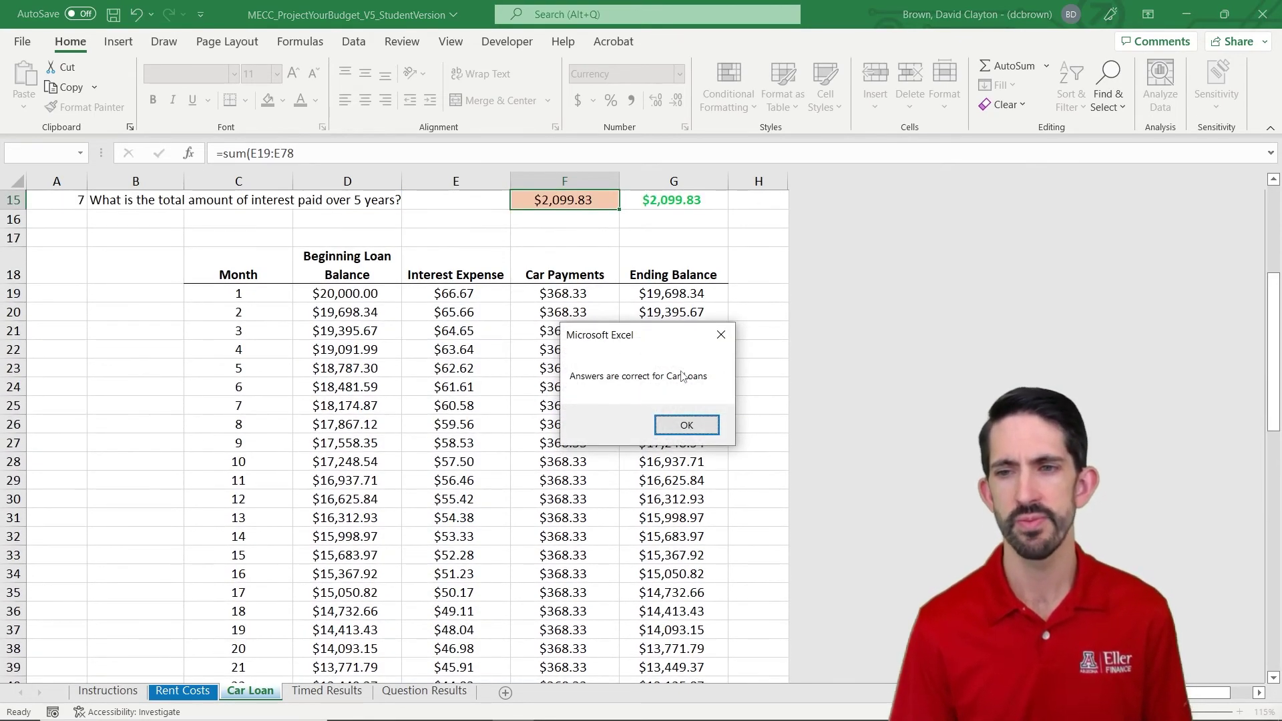
pyautogui.press('Return')
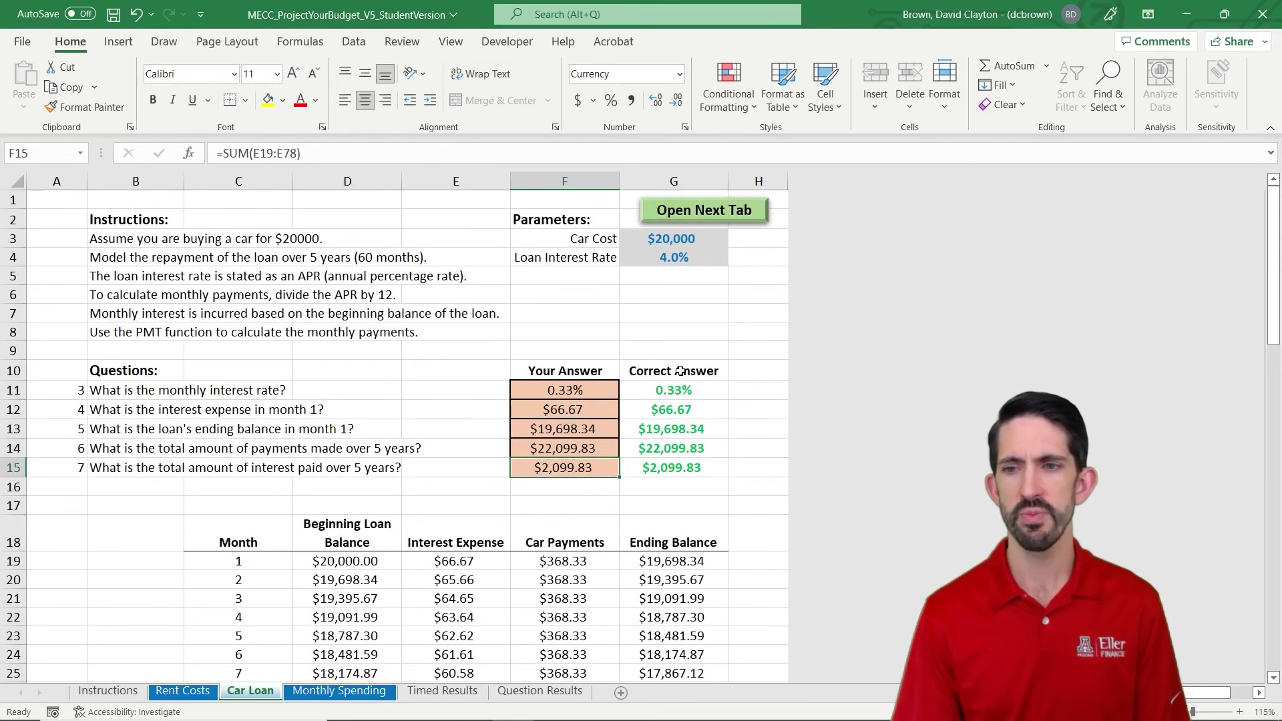
pyautogui.click(579, 450)
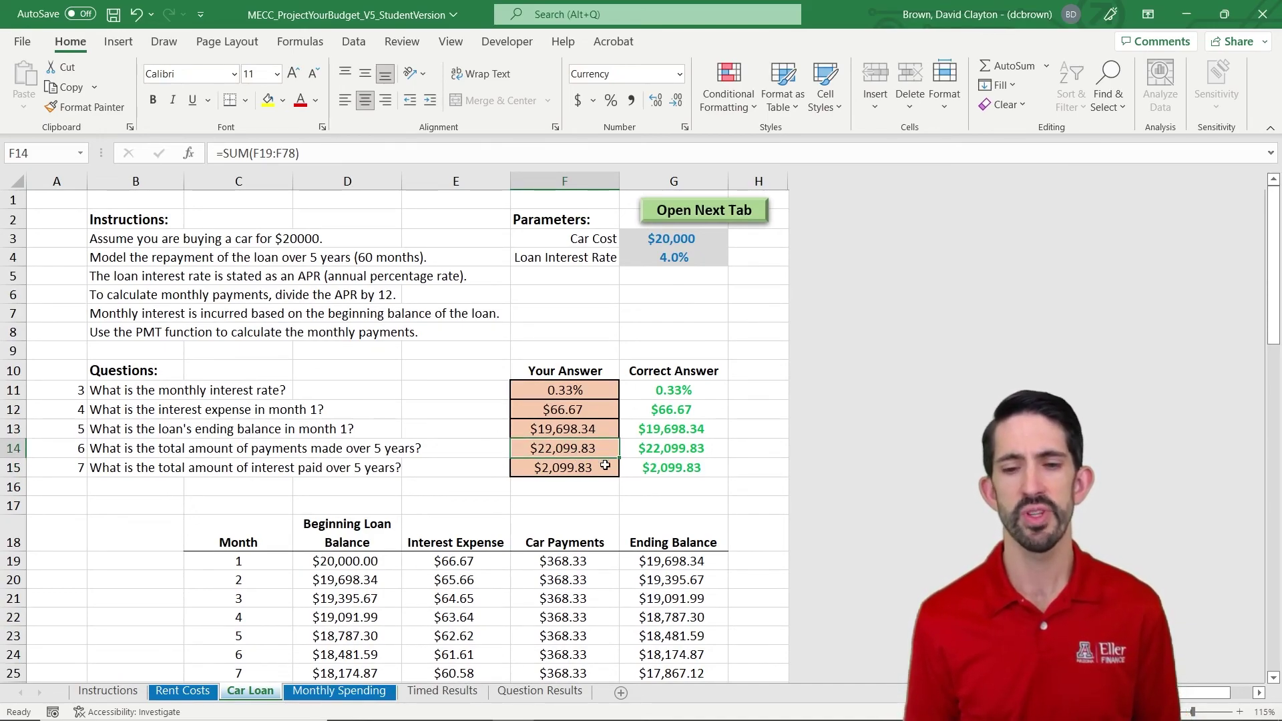